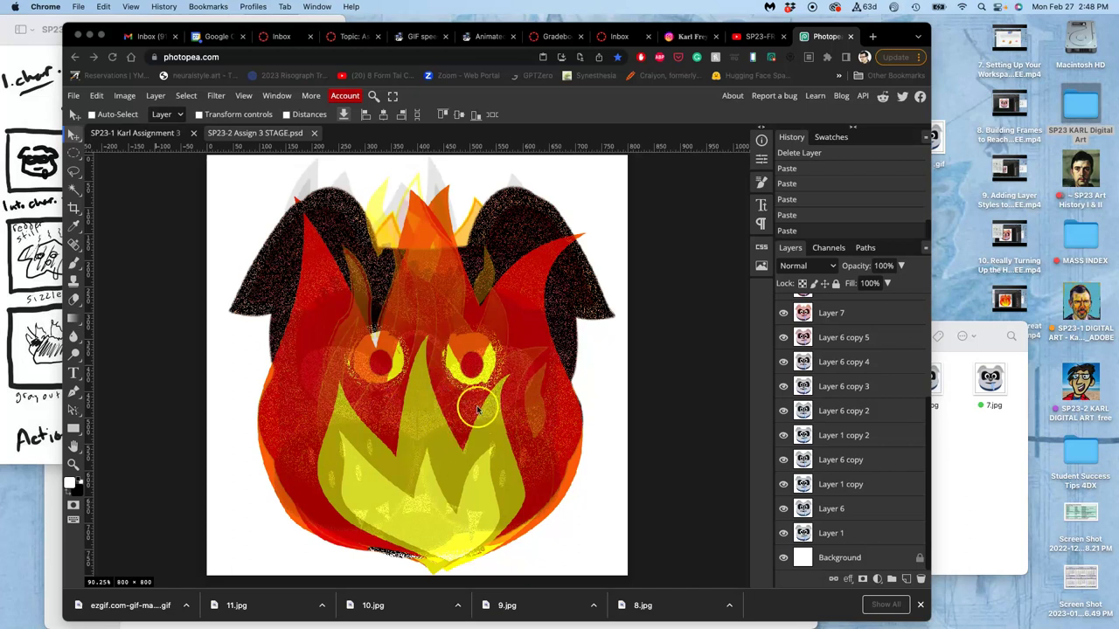
Step: In the assignment document, select the top SP23-2 exercise layer and duplicate it with Cmd+J
left_click(148, 133)
left_click(145, 133)
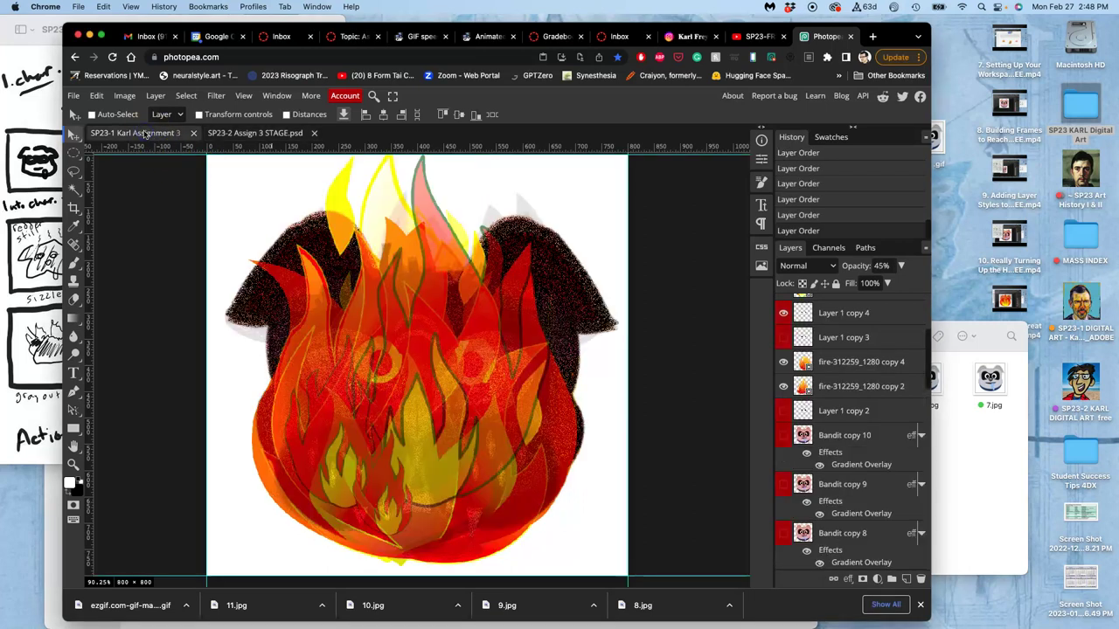
left_click(253, 134)
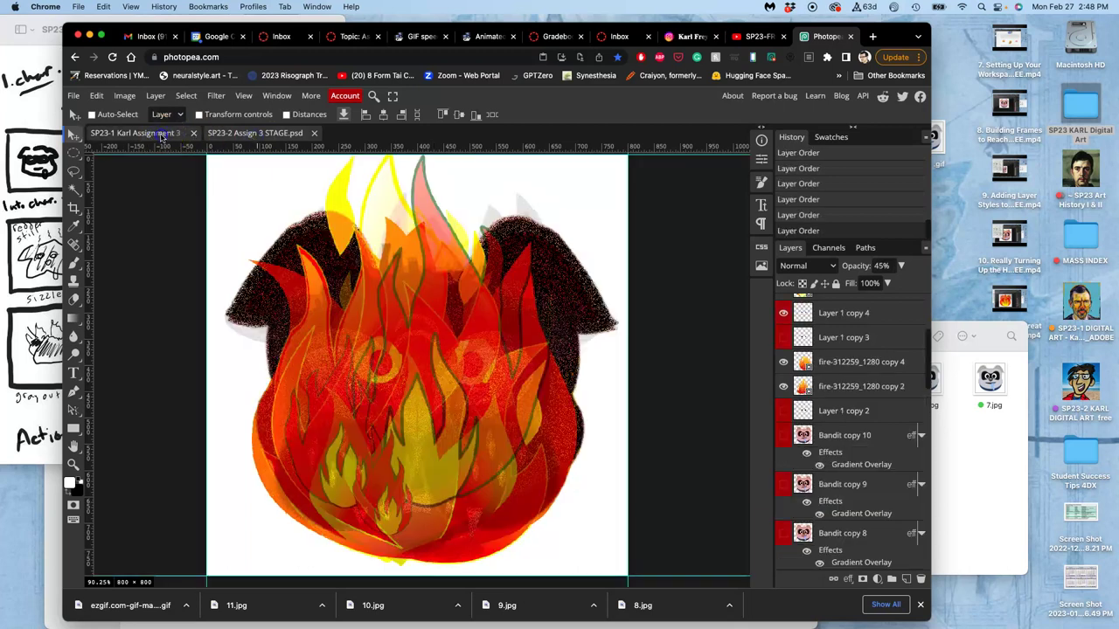
left_click(163, 138)
scroll(795, 335, "up", 4)
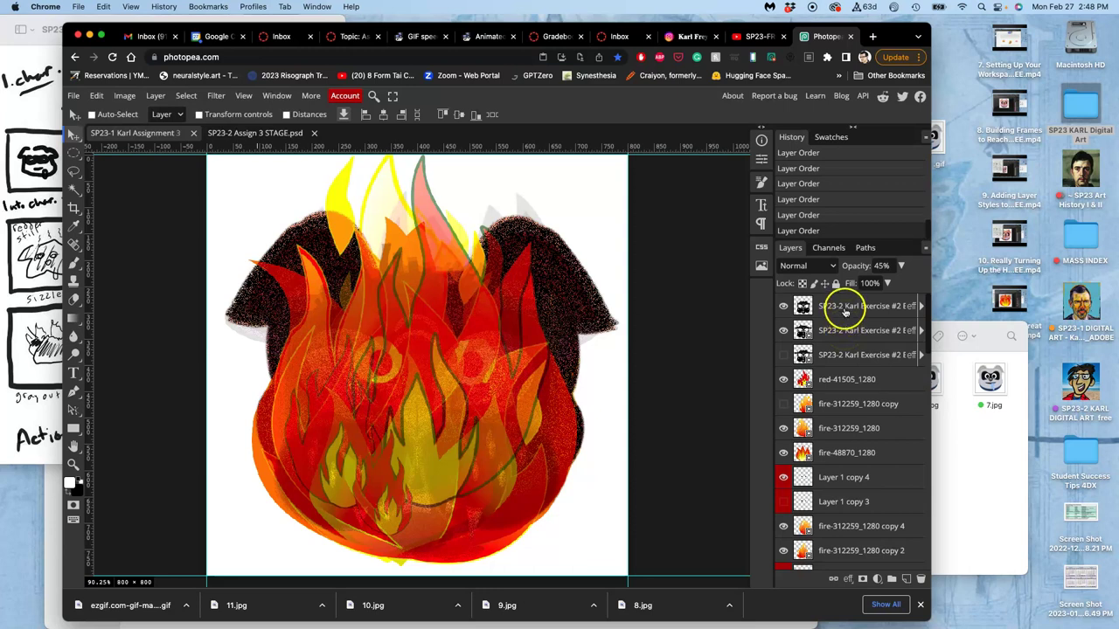
left_click(846, 308)
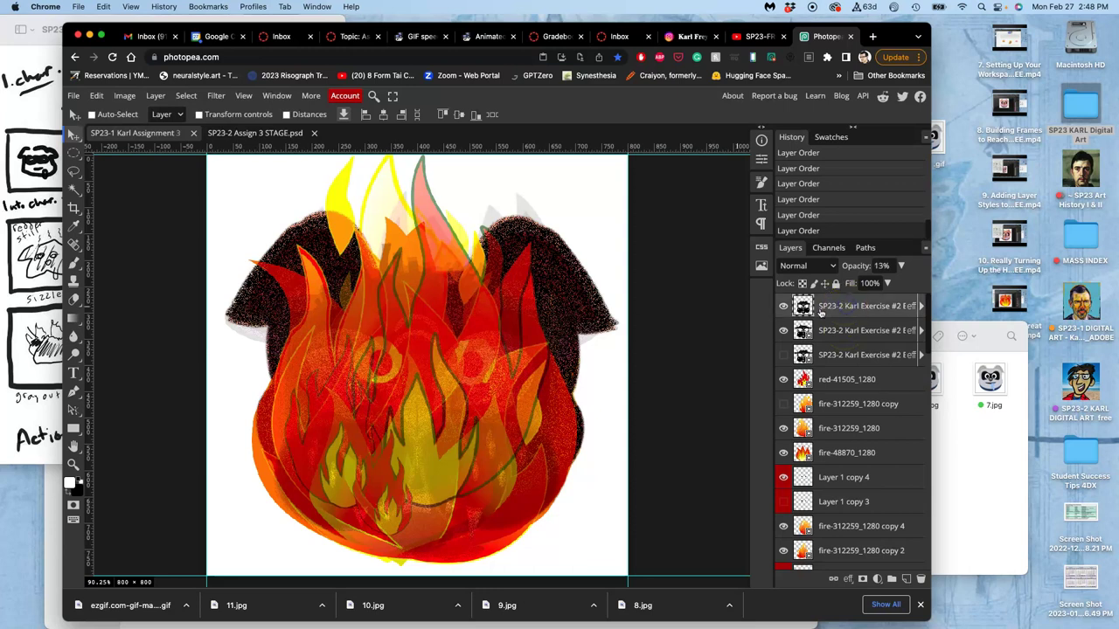
left_click(835, 382)
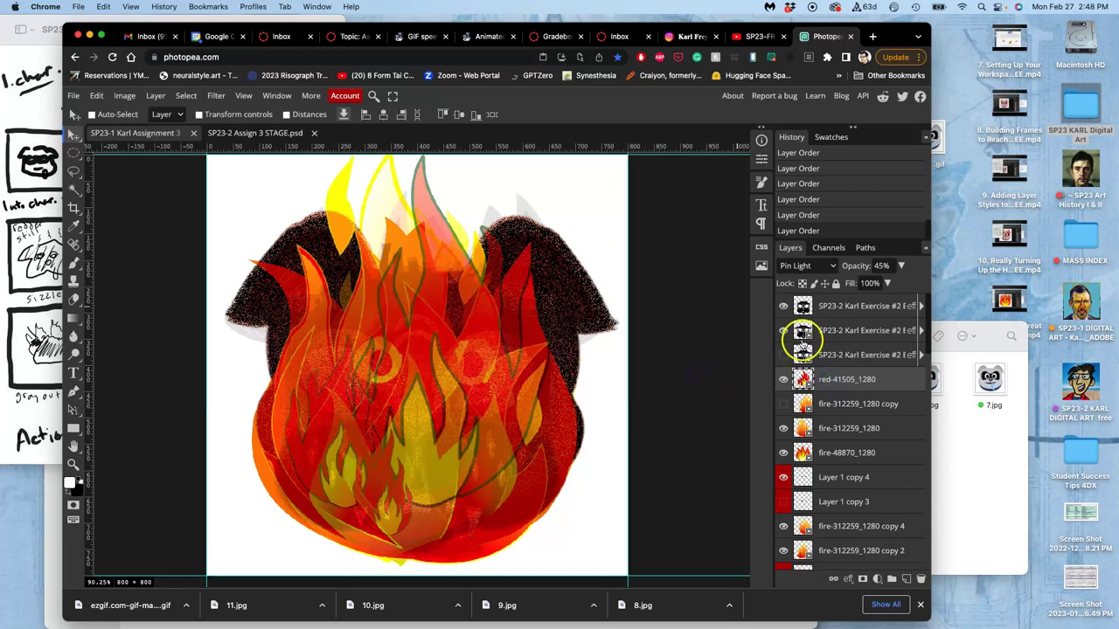
left_click(842, 307)
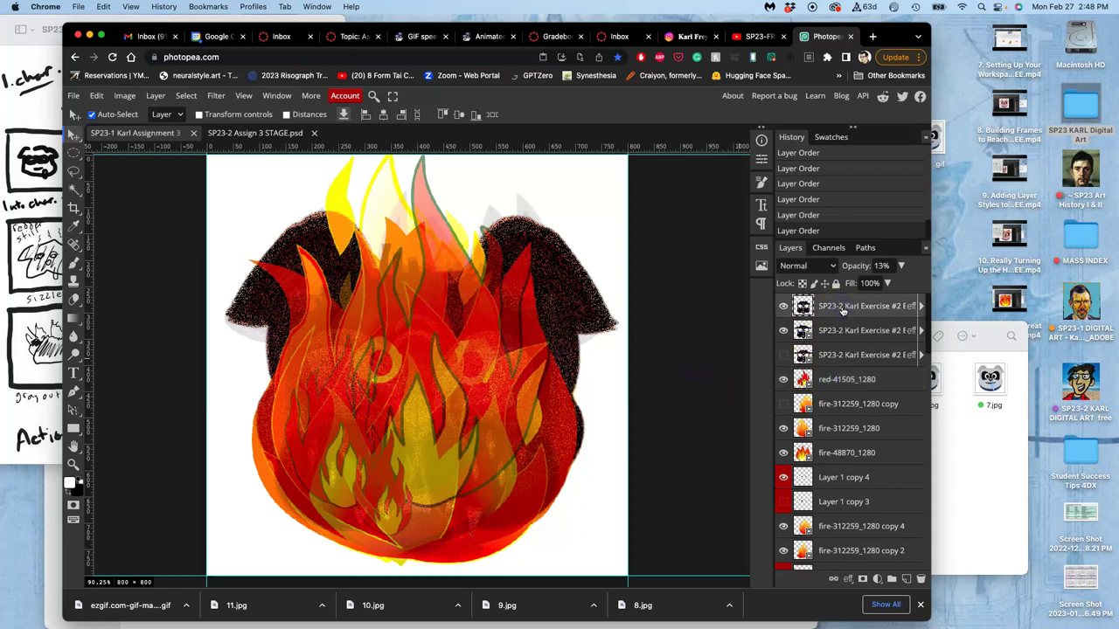
key("super+j")
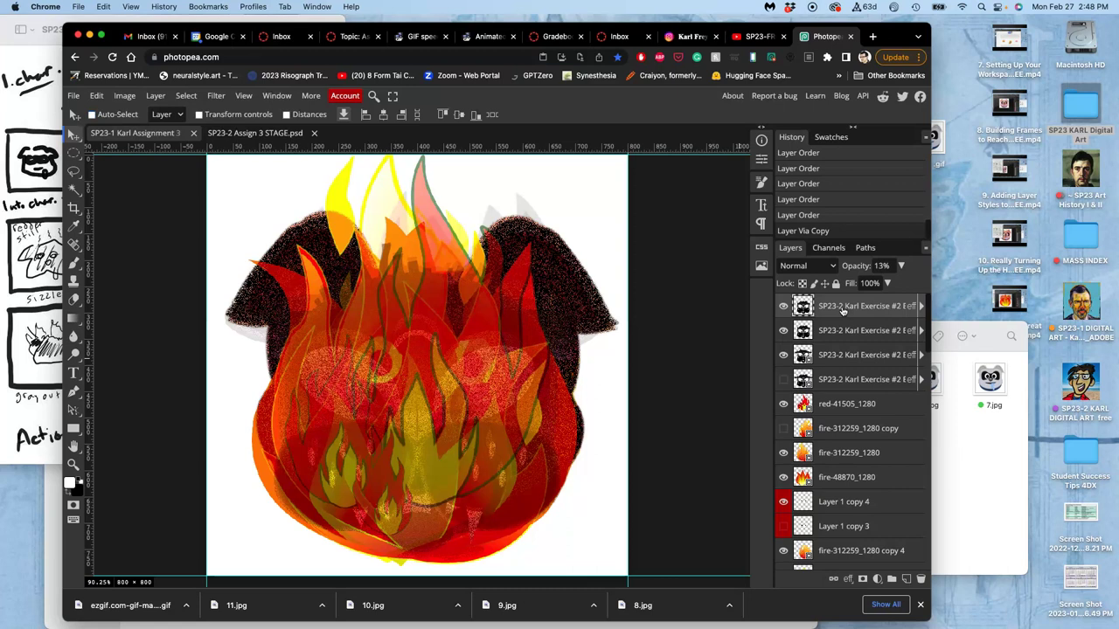
left_click(706, 341)
Step: Compare against the STAGE document and hide the third exercise layer
left_click(276, 132)
left_click(167, 131)
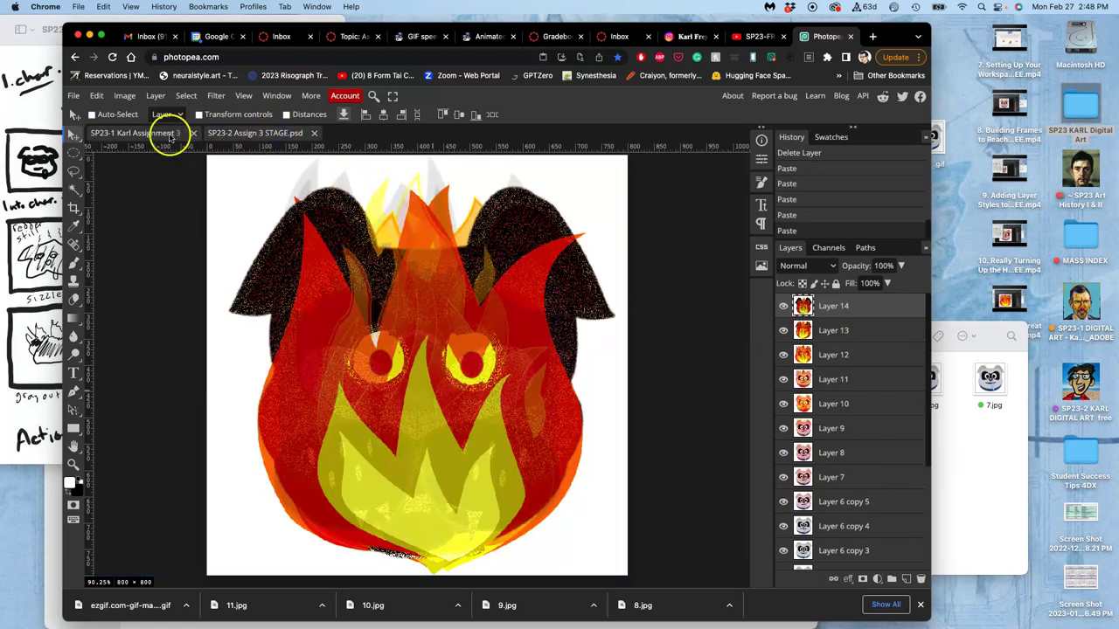
left_click(499, 346)
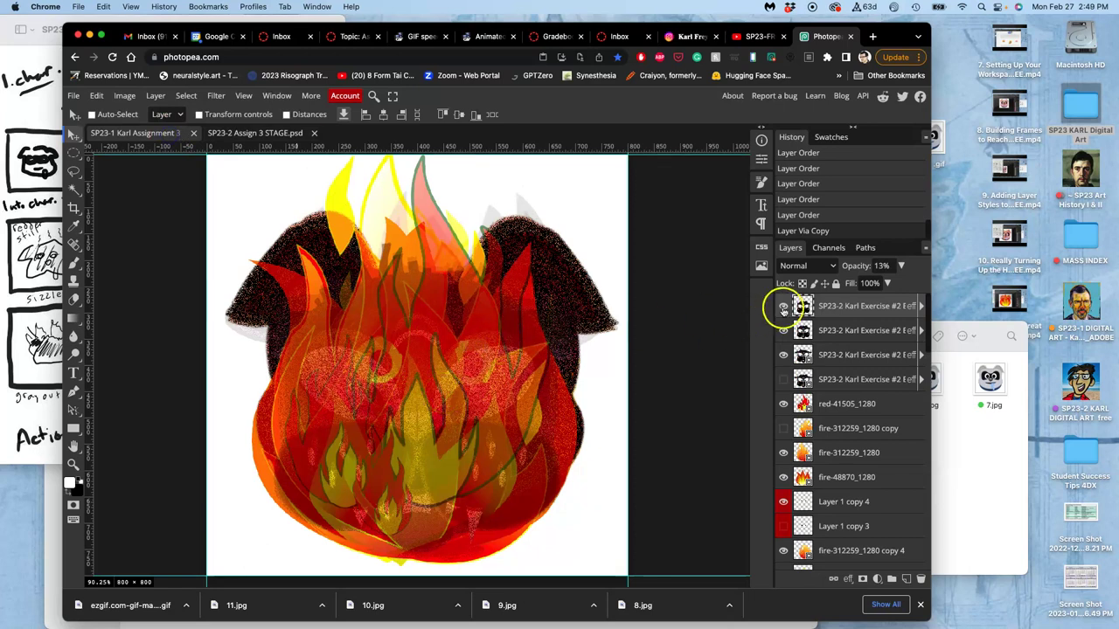
left_click(783, 306)
left_click(783, 306)
left_click(783, 355)
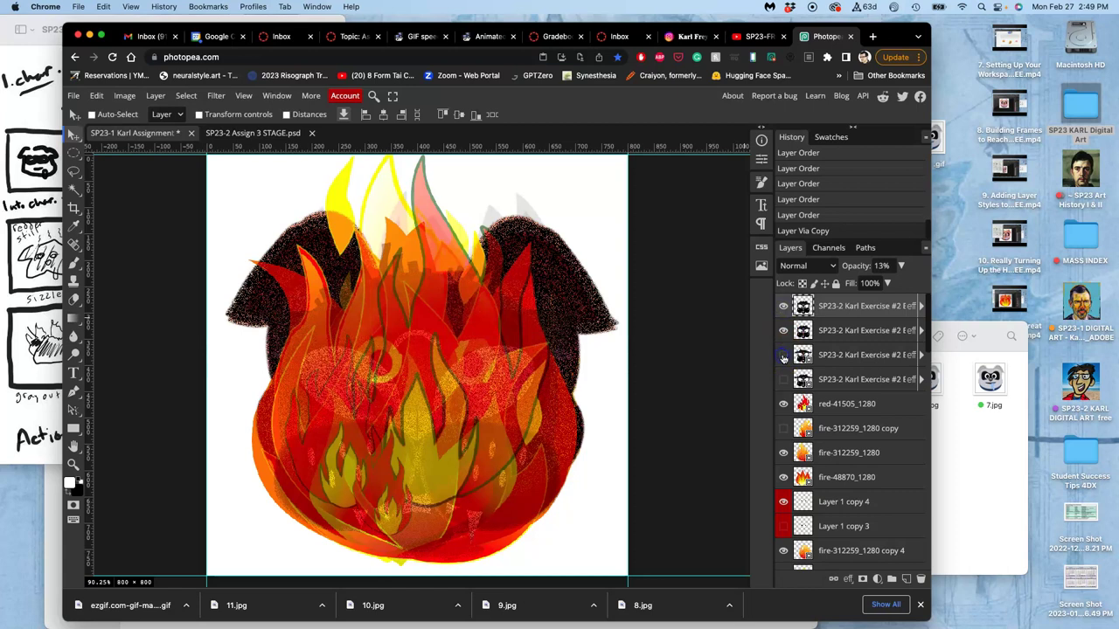
left_click(783, 356)
left_click(783, 355)
left_click(262, 136)
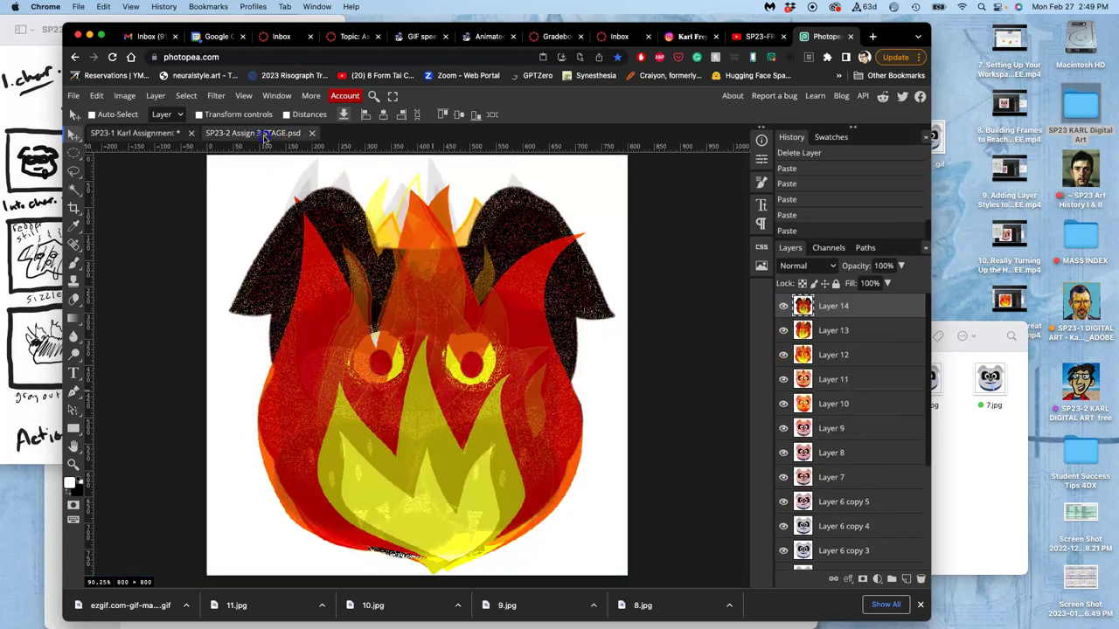
left_click(156, 132)
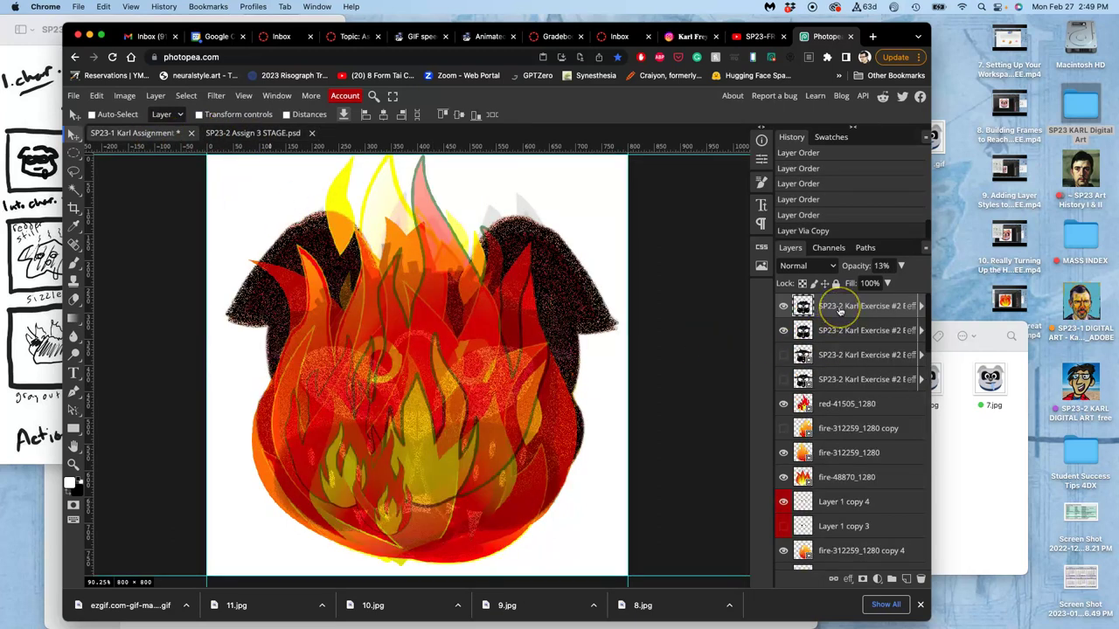
Step: Select all layers down to Background, merge them with Layer > Merge Layers, and select the entire canvas
left_click_drag(838, 309, 839, 555)
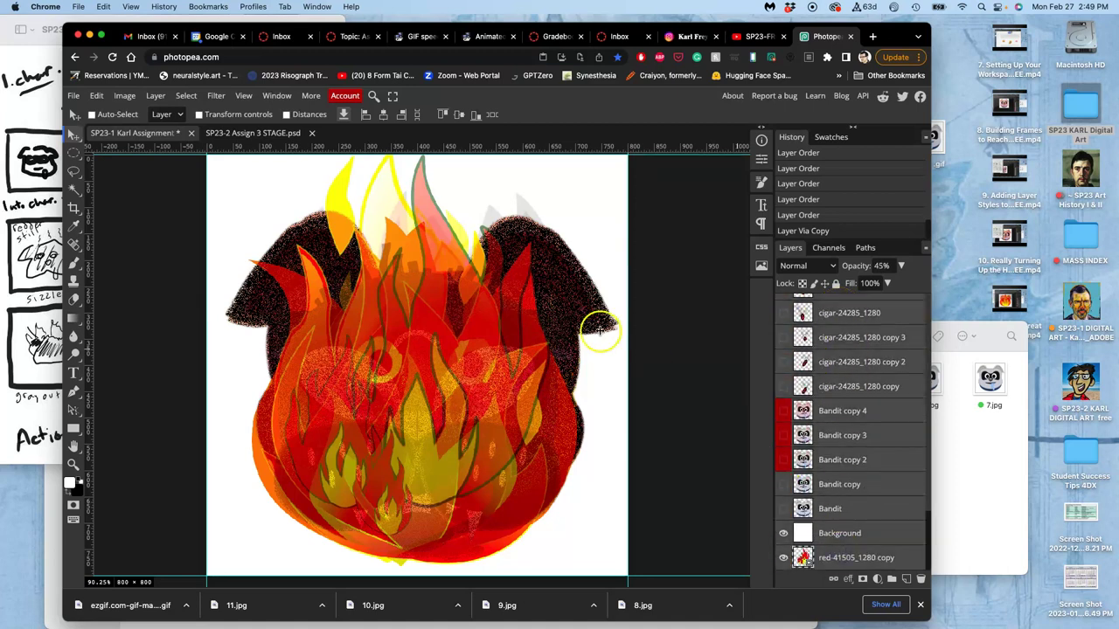
left_click(159, 100)
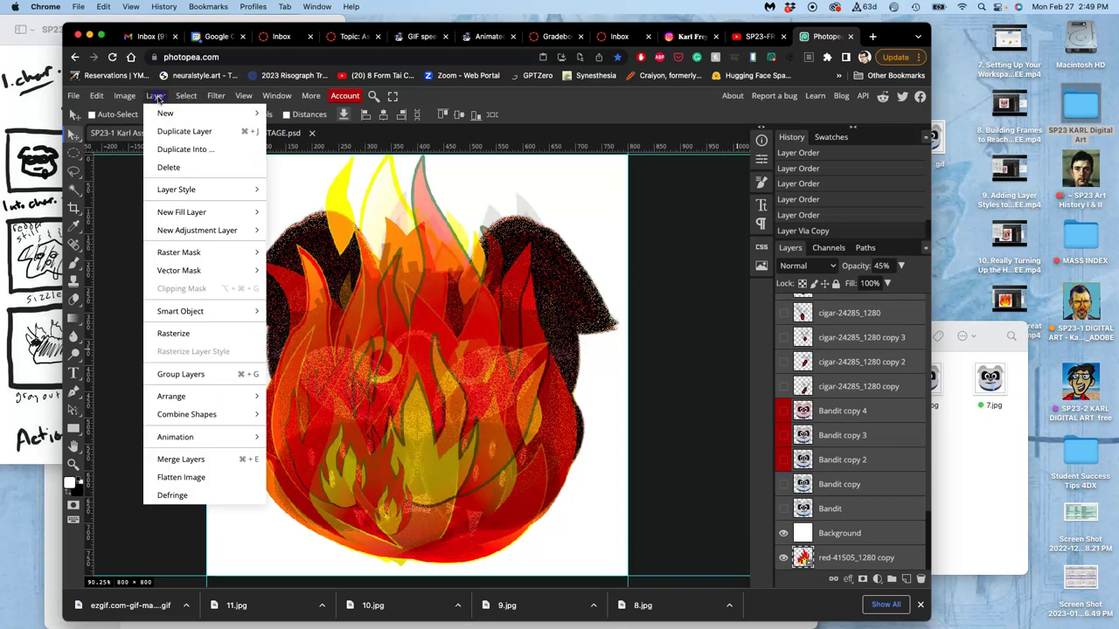
left_click(181, 459)
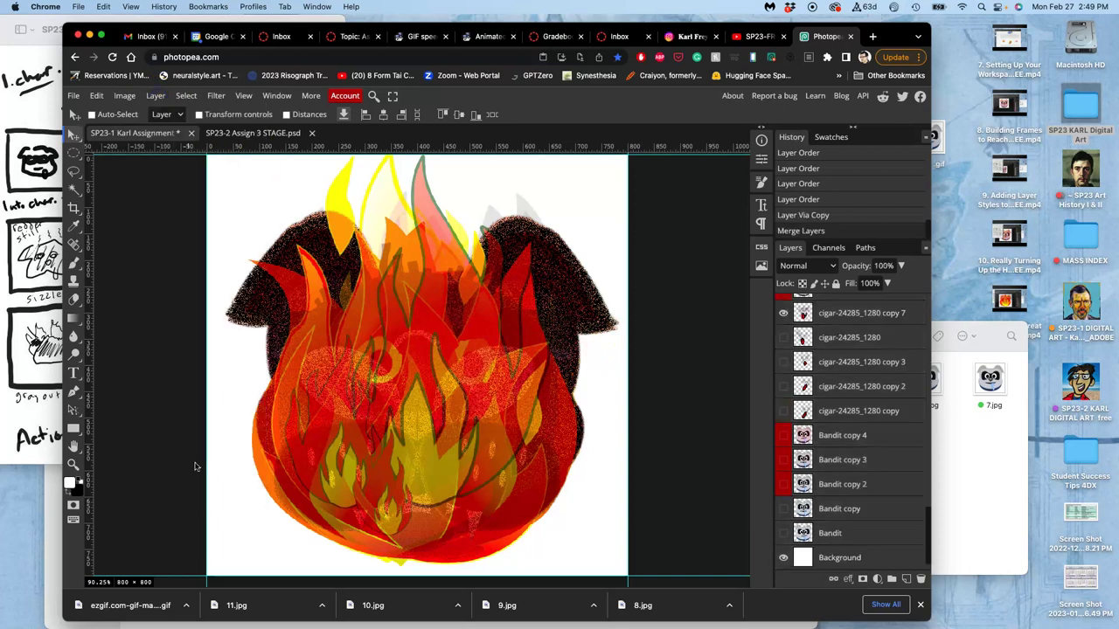
scroll(812, 399, "up", 5)
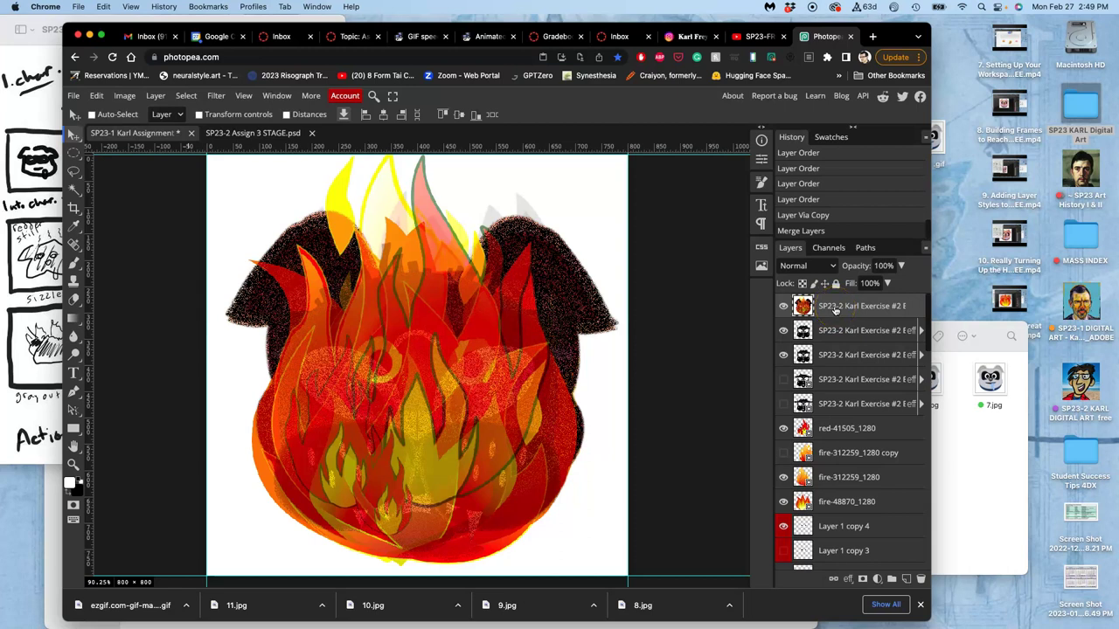
key("super+a")
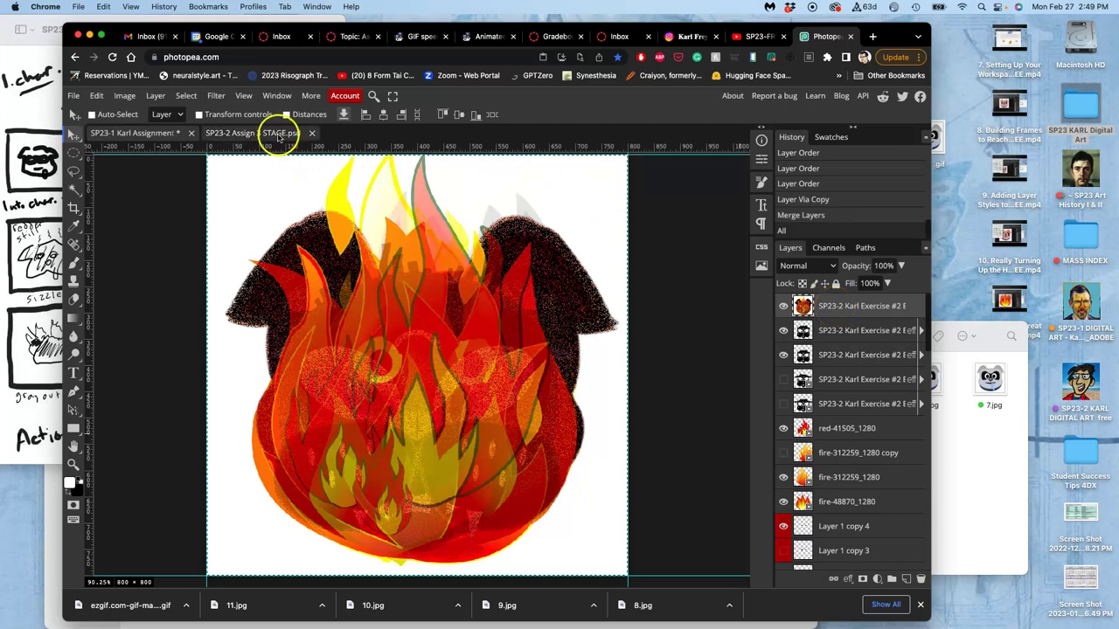
Step: Paste the merged frame into the STAGE document as Layer 15 and toggle Layers 12–15 to compare frames
left_click(278, 135)
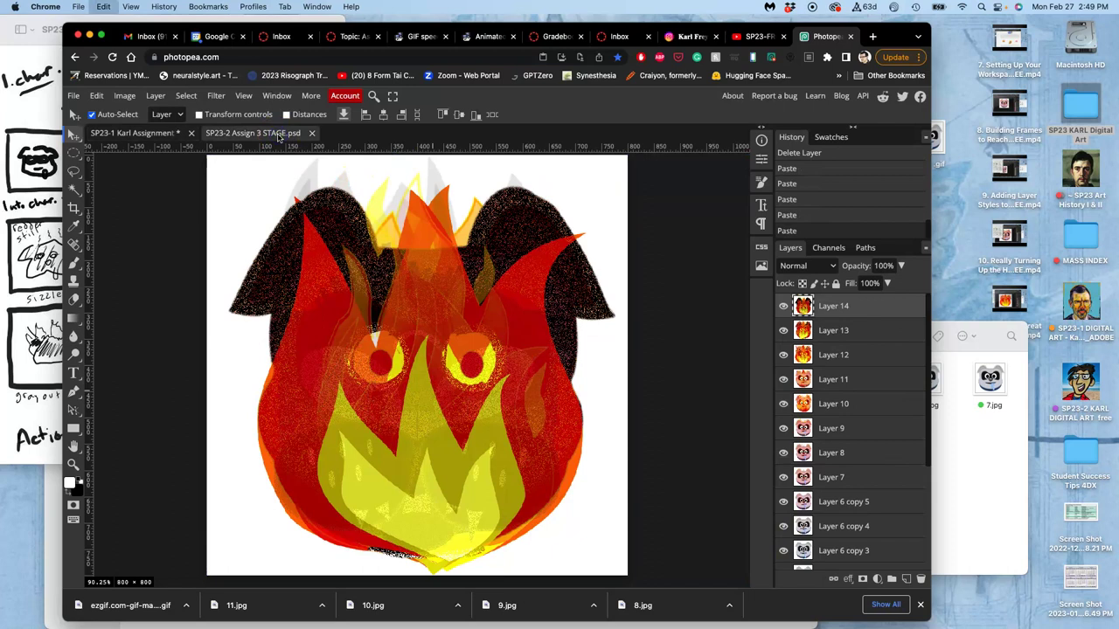
key("super+v")
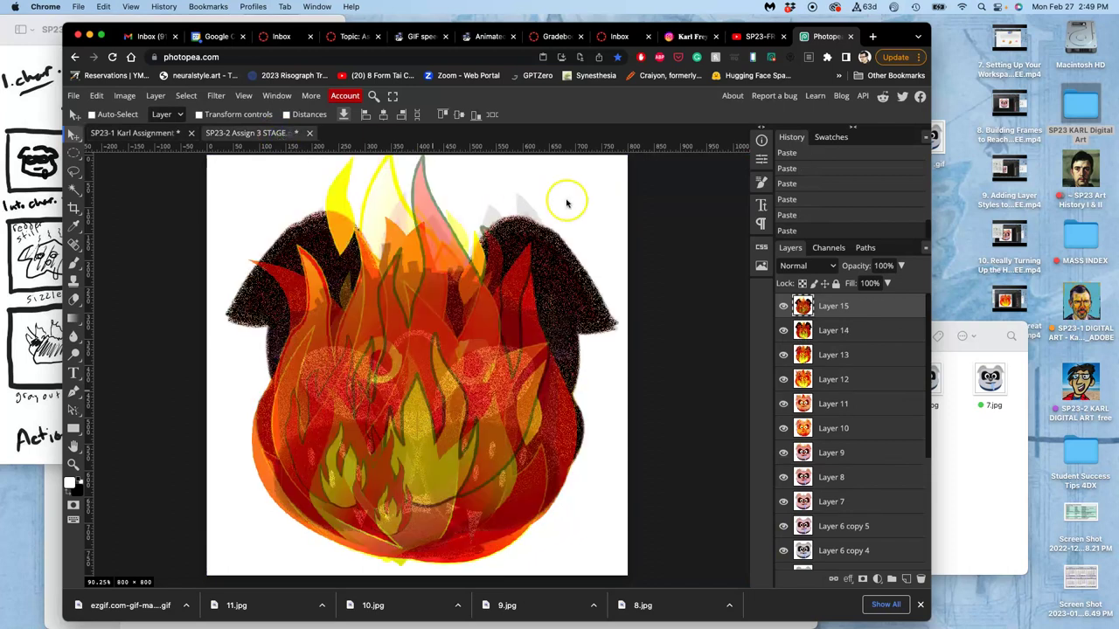
left_click(782, 306)
left_click(781, 330)
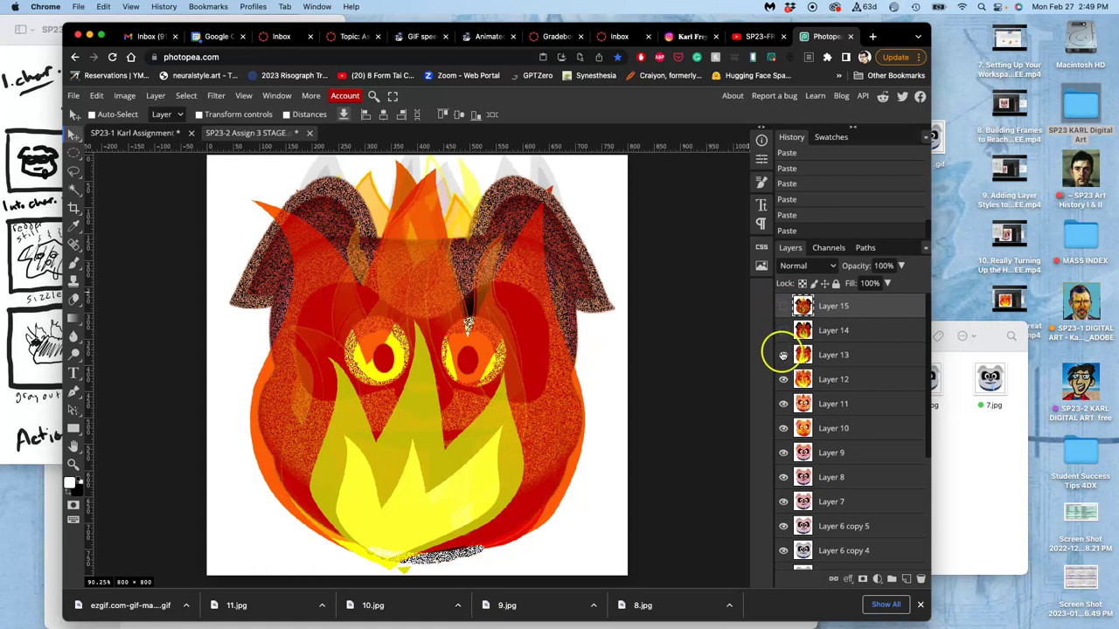
left_click(782, 354)
left_click(782, 380)
left_click(782, 380)
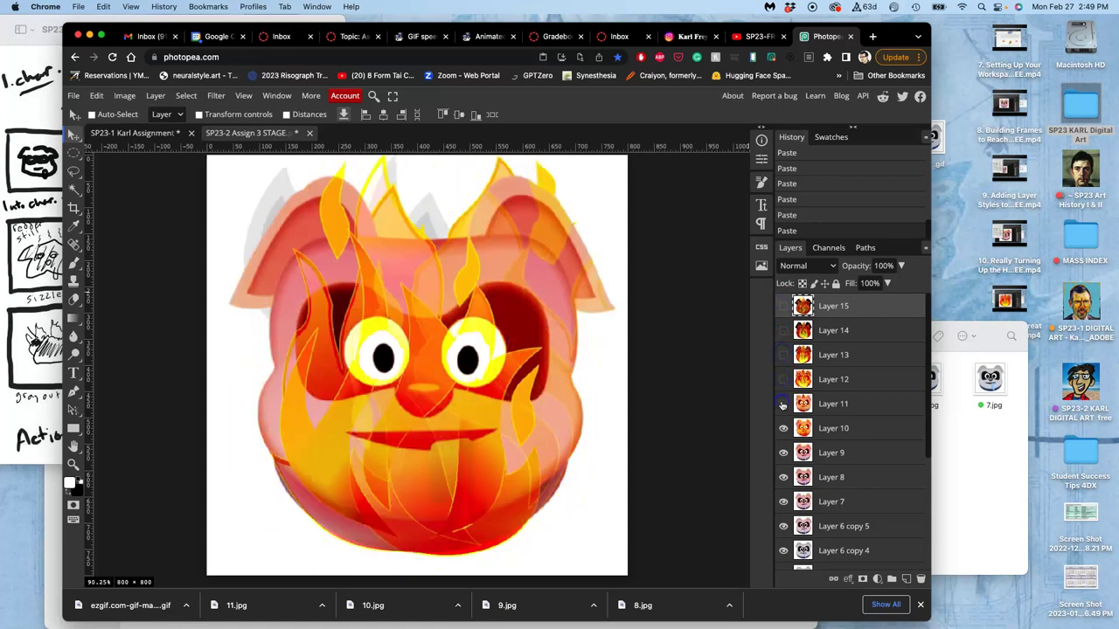
left_click(783, 380)
left_click(782, 379)
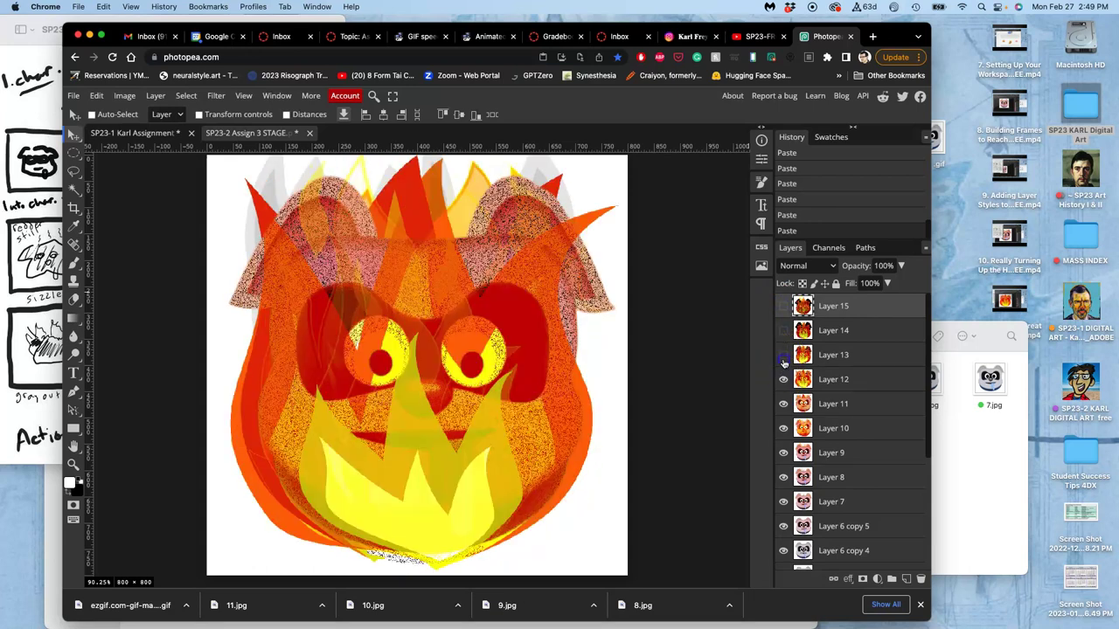
left_click(782, 355)
left_click(782, 331)
left_click(783, 307)
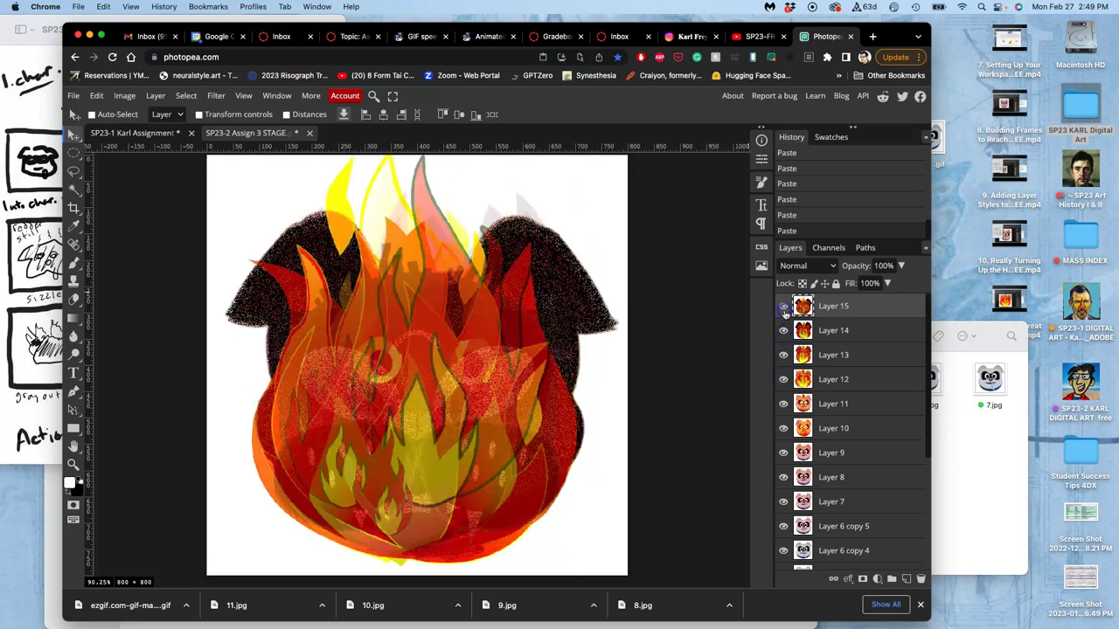
Step: Save the STAGE document and return to the assignment document
left_click(153, 134)
left_click(208, 135)
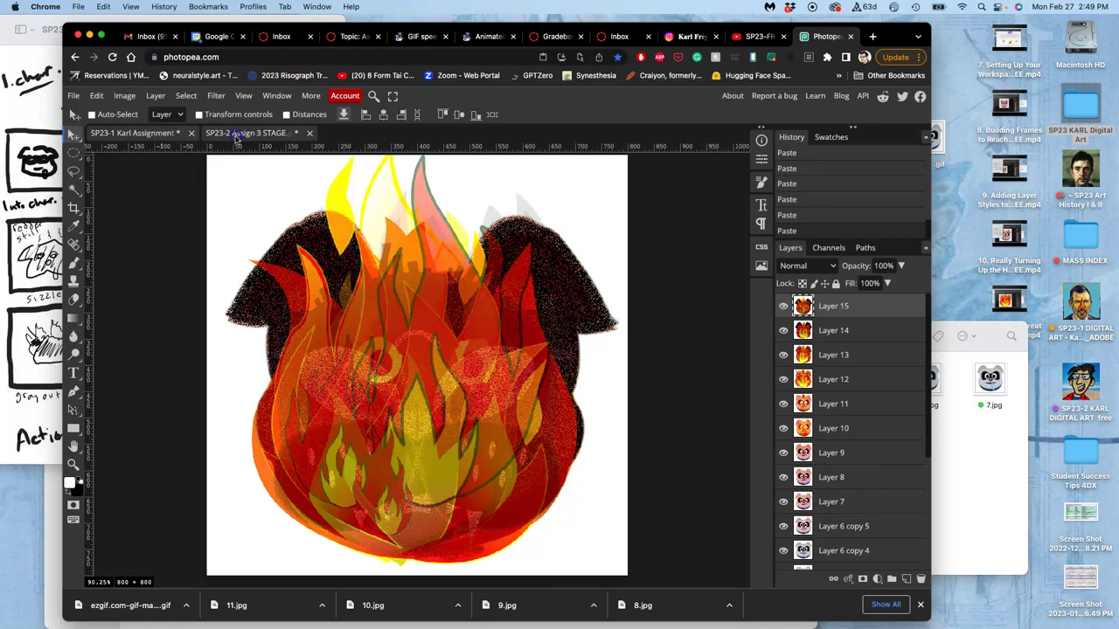
key("super+s")
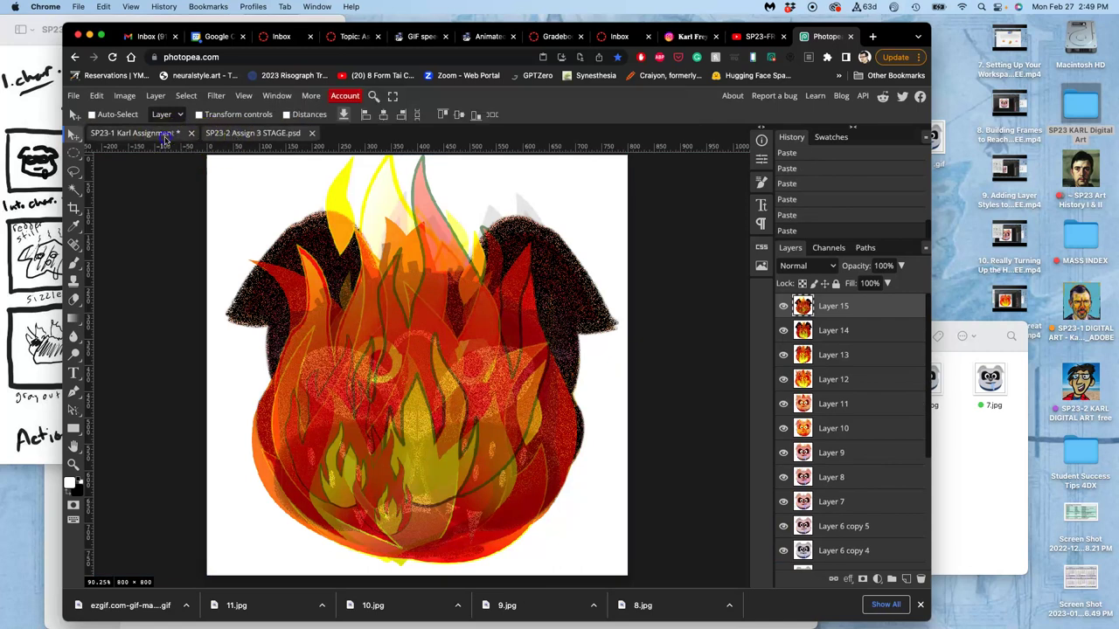
left_click(165, 135)
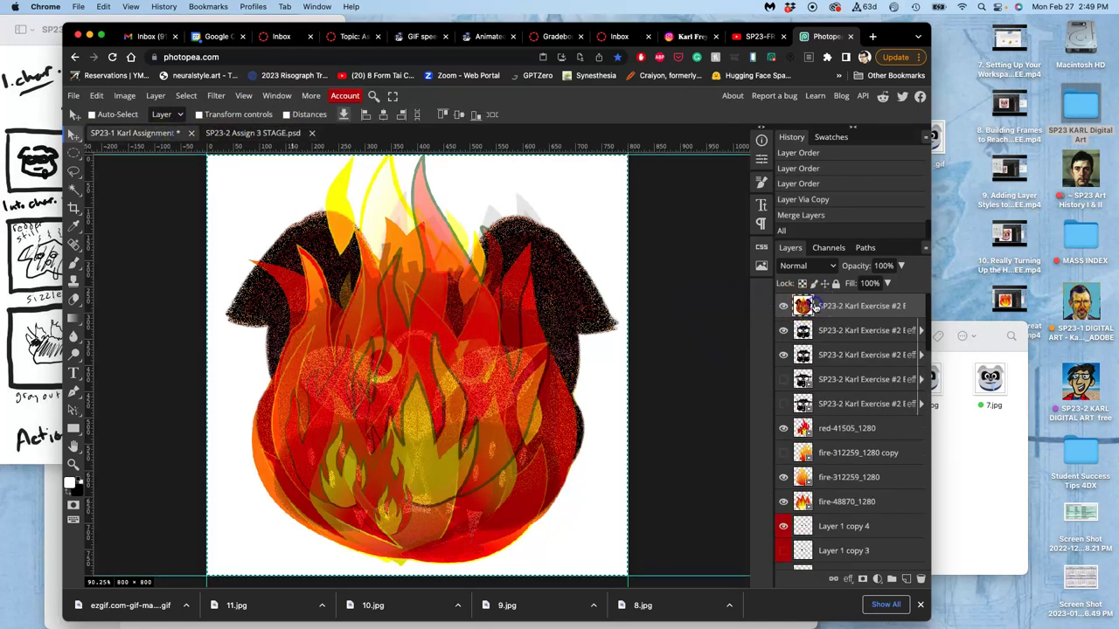
Step: Clear the selection, delete the merged flame layer, and show the third exercise layer again
key("ctrl+d")
key("Delete")
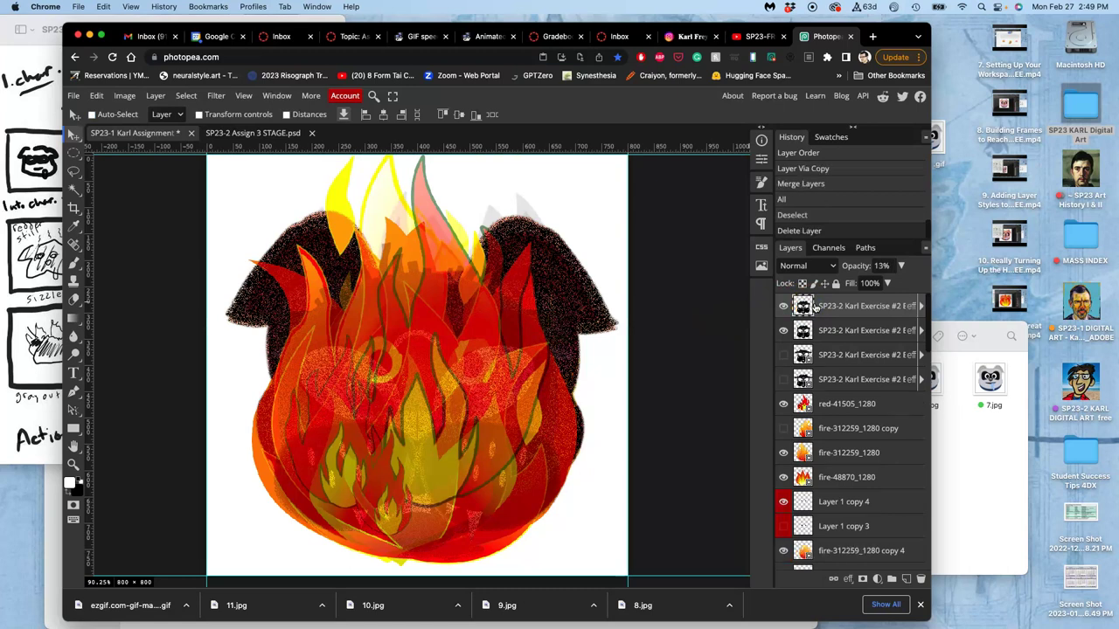
left_click(783, 355)
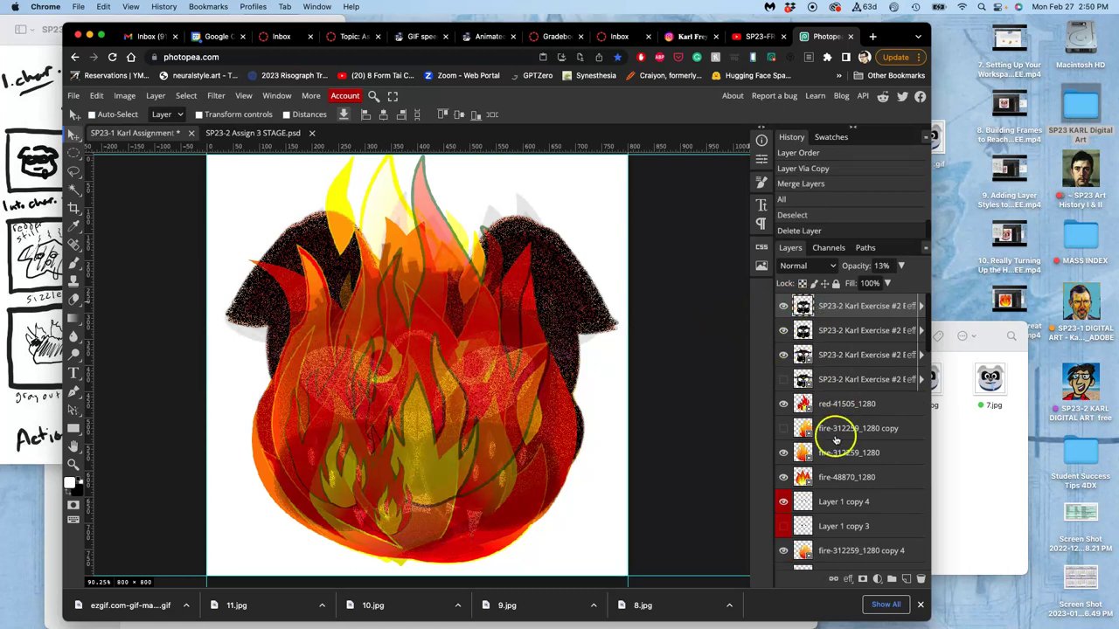
Step: Select the fire-48870_1280 copy layer and add cigar-24285_1280 copy 7 to the selection
left_click(833, 407)
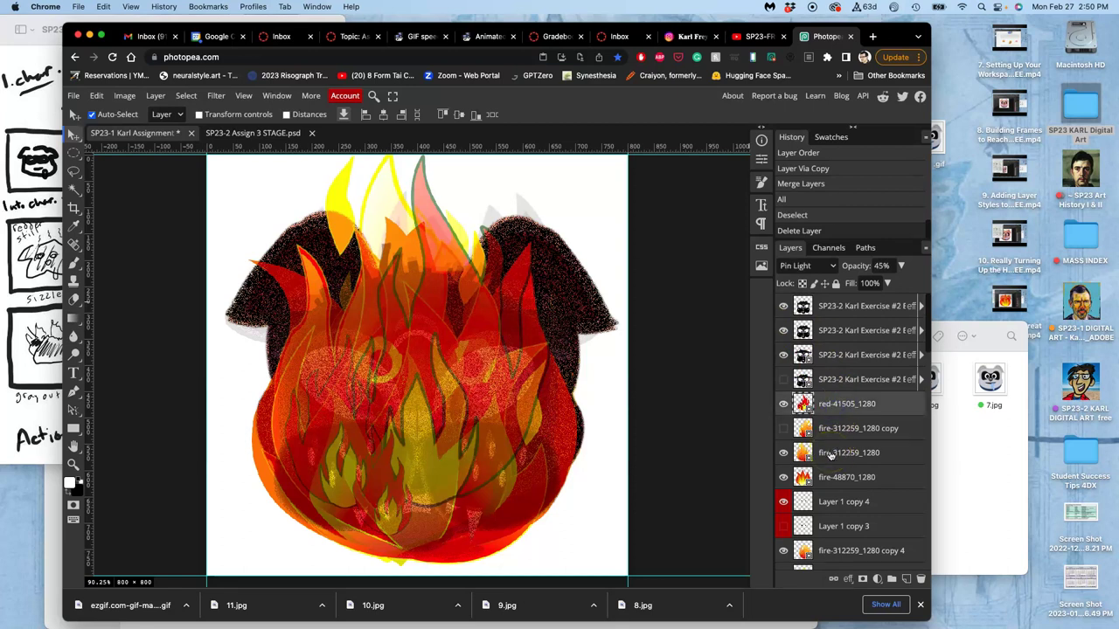
left_click(830, 455)
left_click(830, 480)
scroll(826, 489, "down", 1)
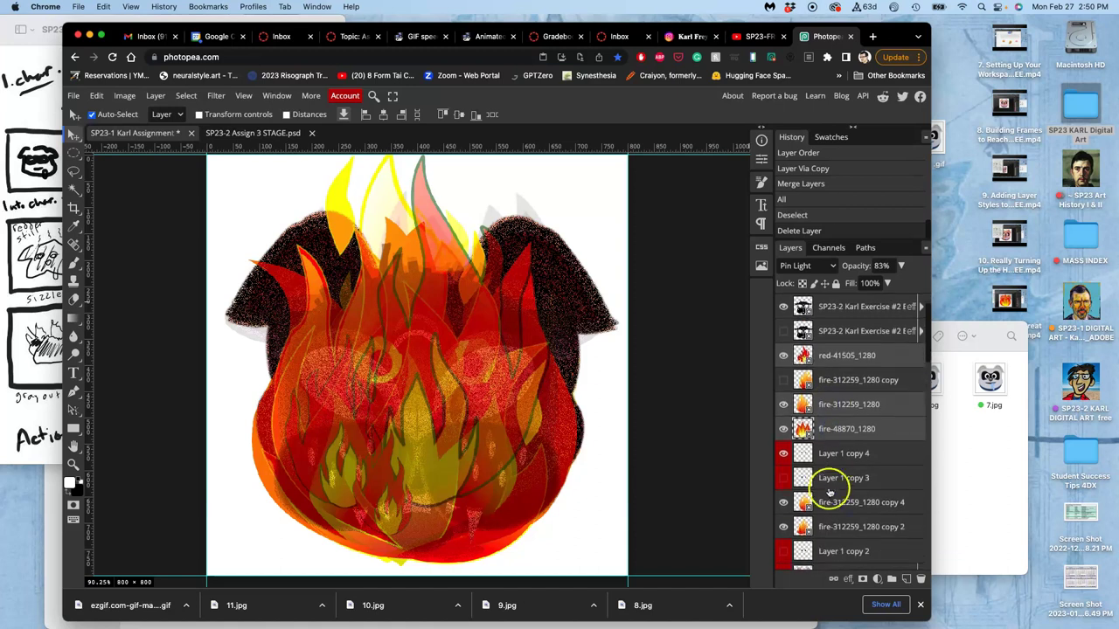
left_click(826, 503)
left_click(825, 536)
scroll(825, 537, "down", 10)
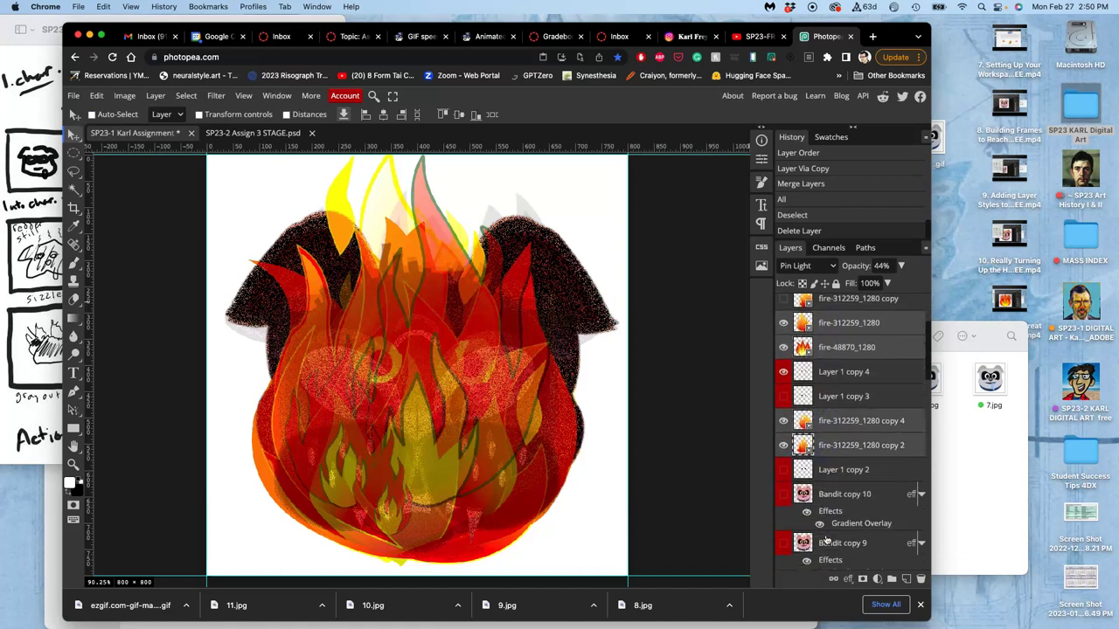
scroll(825, 533, "down", 6)
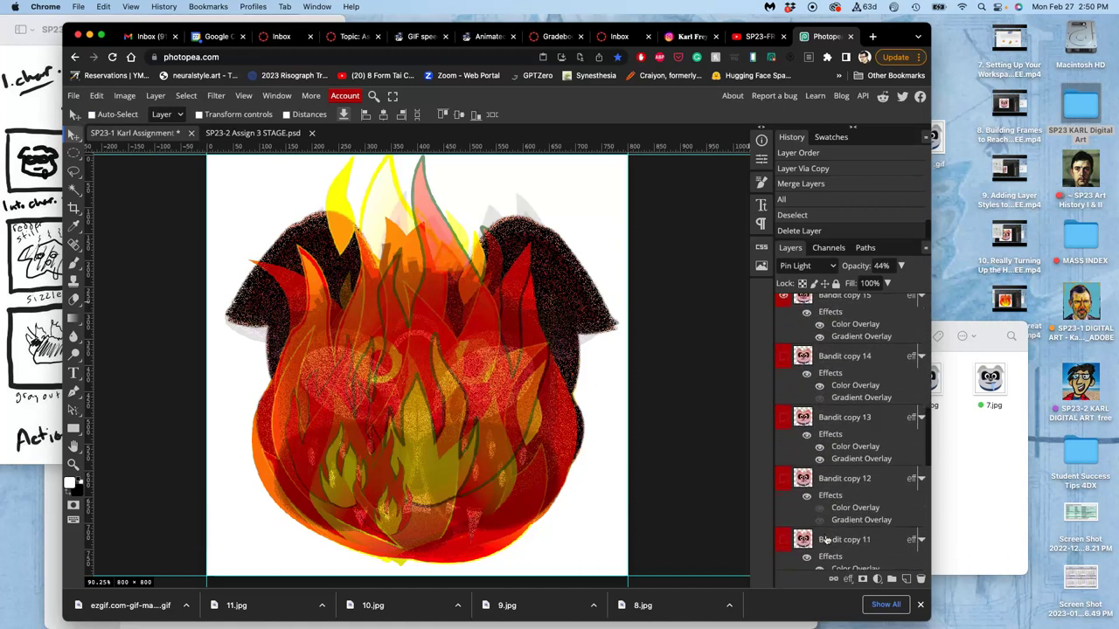
left_click(832, 517)
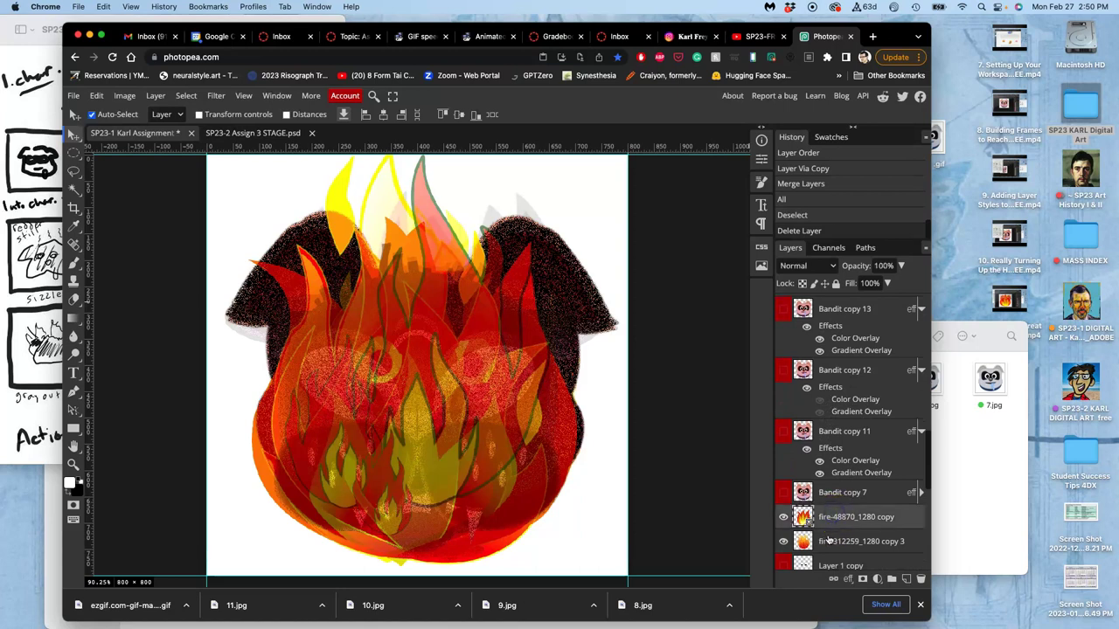
scroll(828, 540, "down", 5)
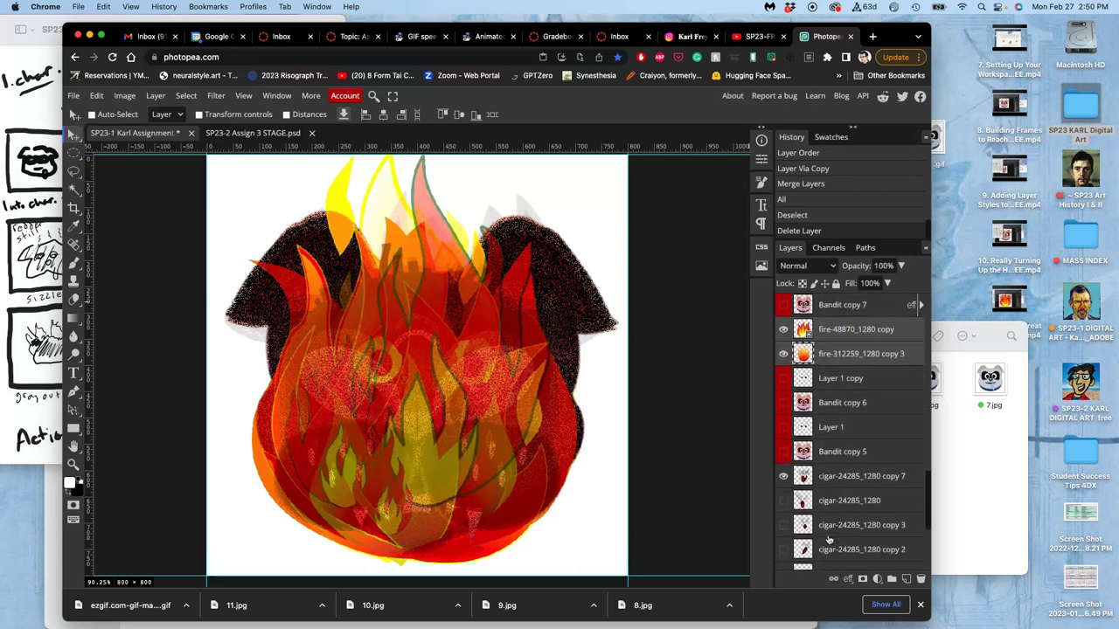
left_click(828, 478, "super")
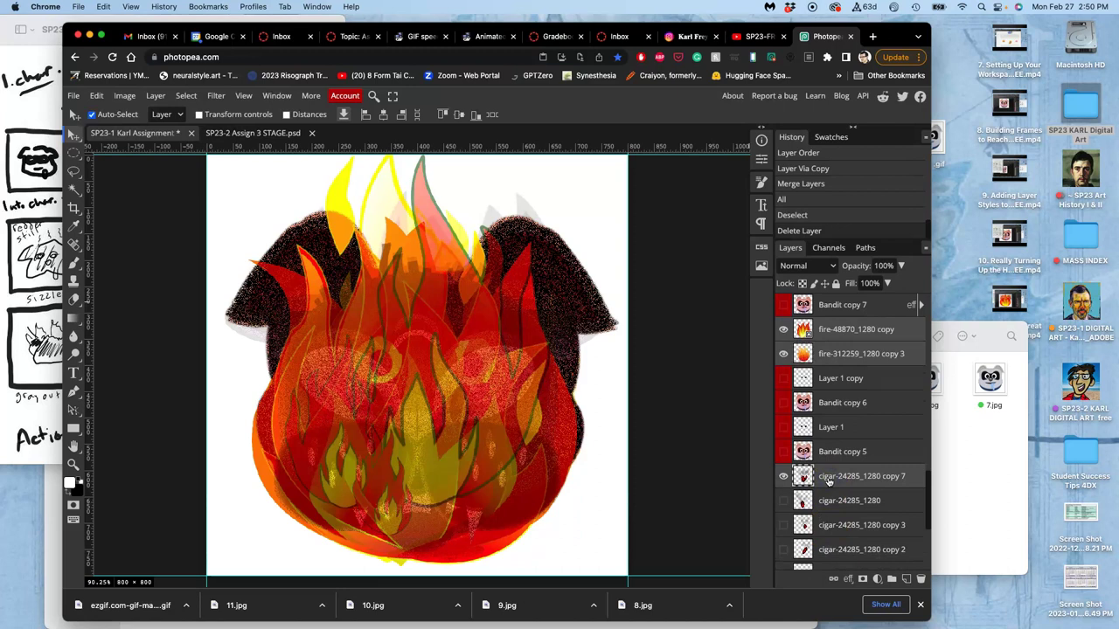
Step: Flip the selected fire and cigar layers horizontally and shorten them from the top and bottom edges
key("super+t")
right_click(506, 371)
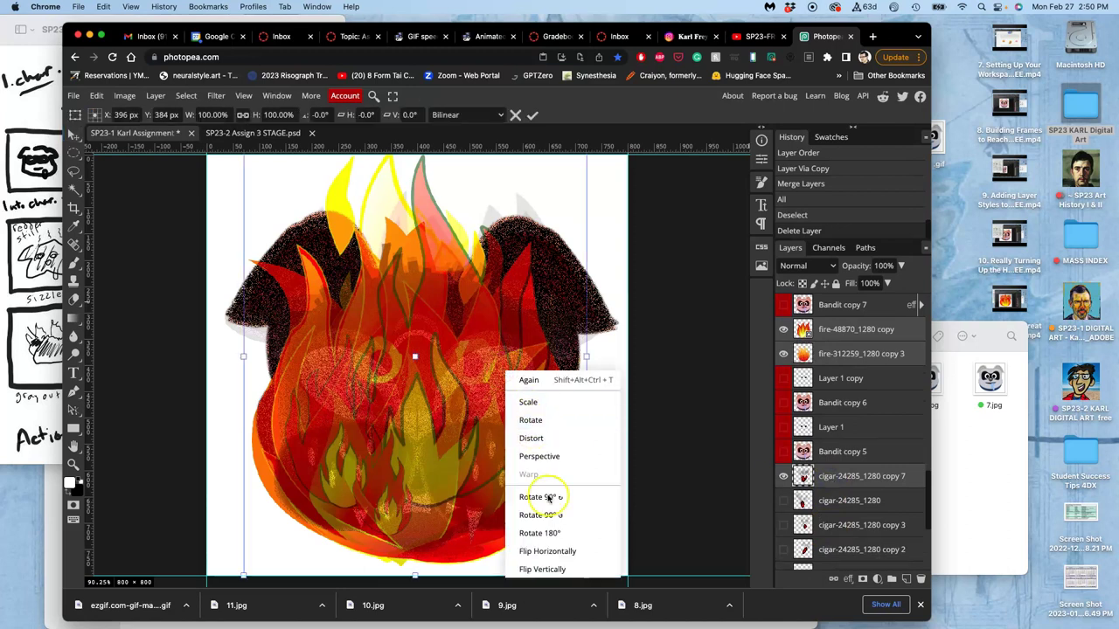
left_click(542, 550)
scroll(496, 326, "up", 3)
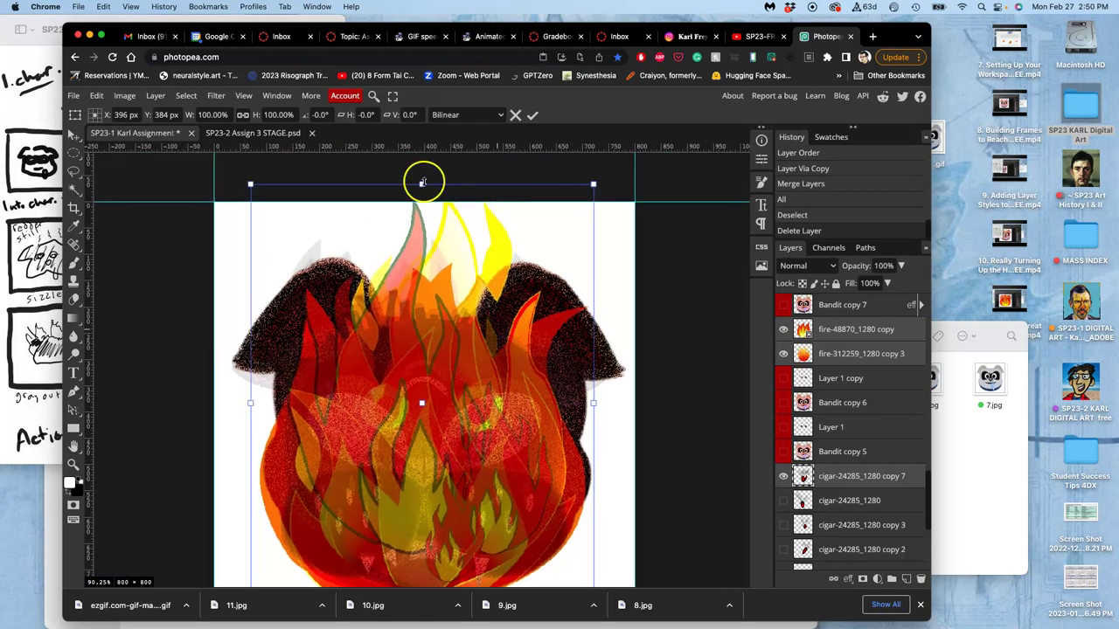
left_click_drag(423, 183, 422, 213)
scroll(421, 210, "down", 3)
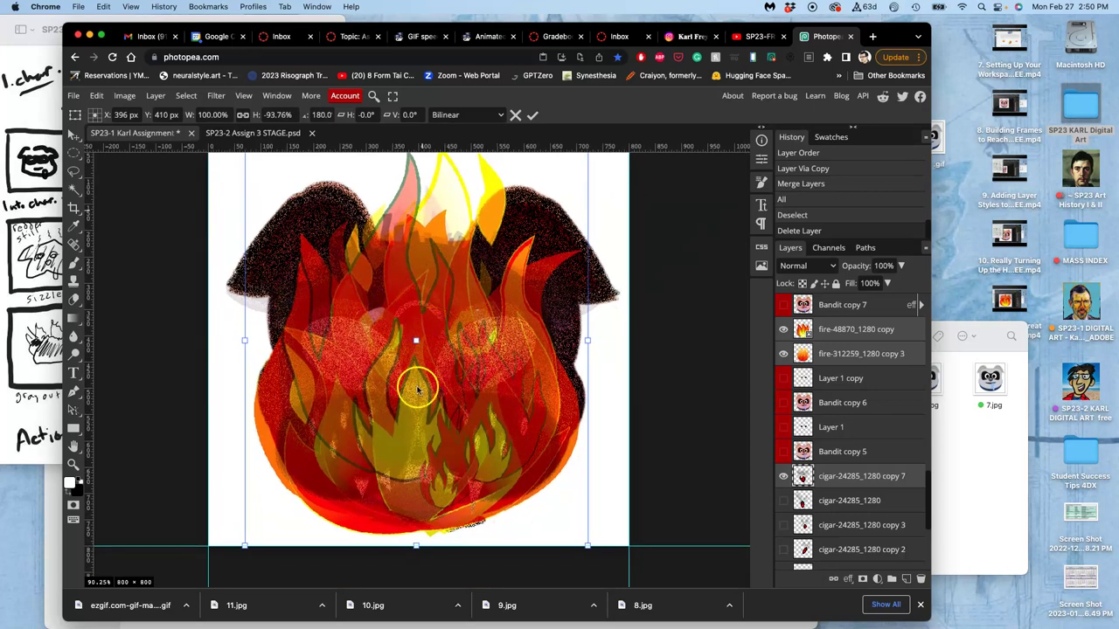
left_click_drag(416, 547, 417, 536)
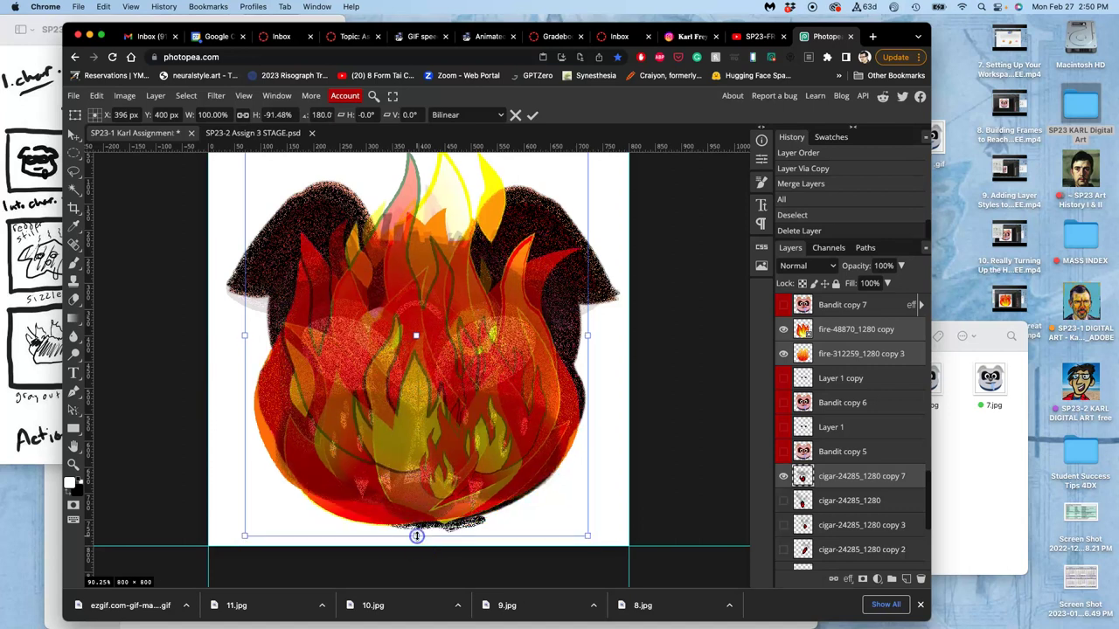
Step: Distort the bottom-right and bottom-left corners to skew the flames' base
right_click(484, 444)
left_click(502, 450)
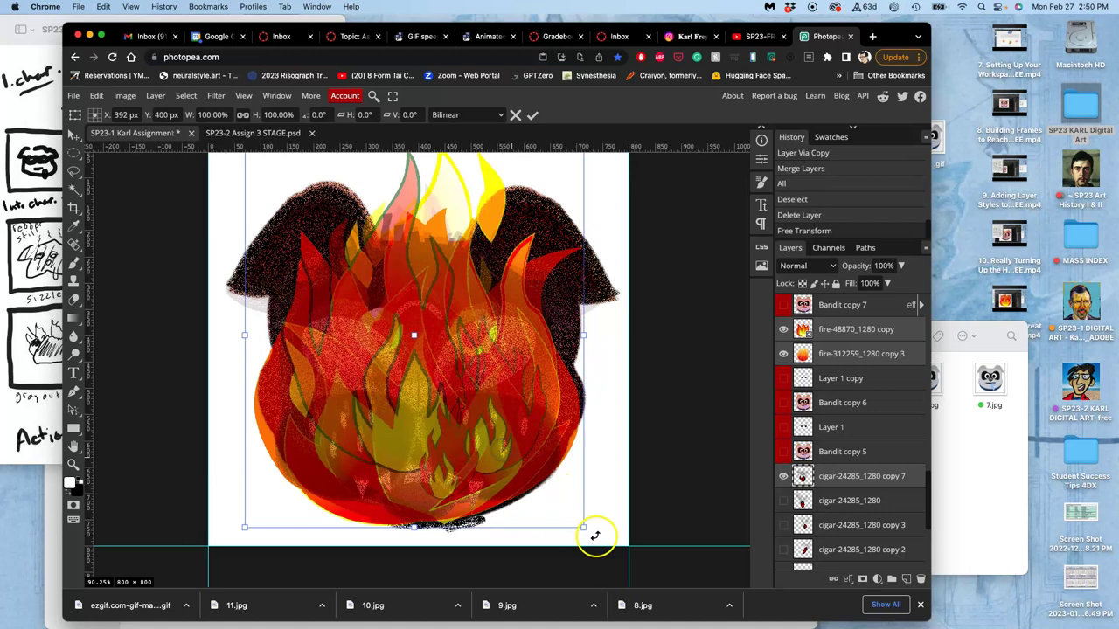
left_click_drag(582, 527, 594, 530)
left_click(445, 475)
right_click(434, 477)
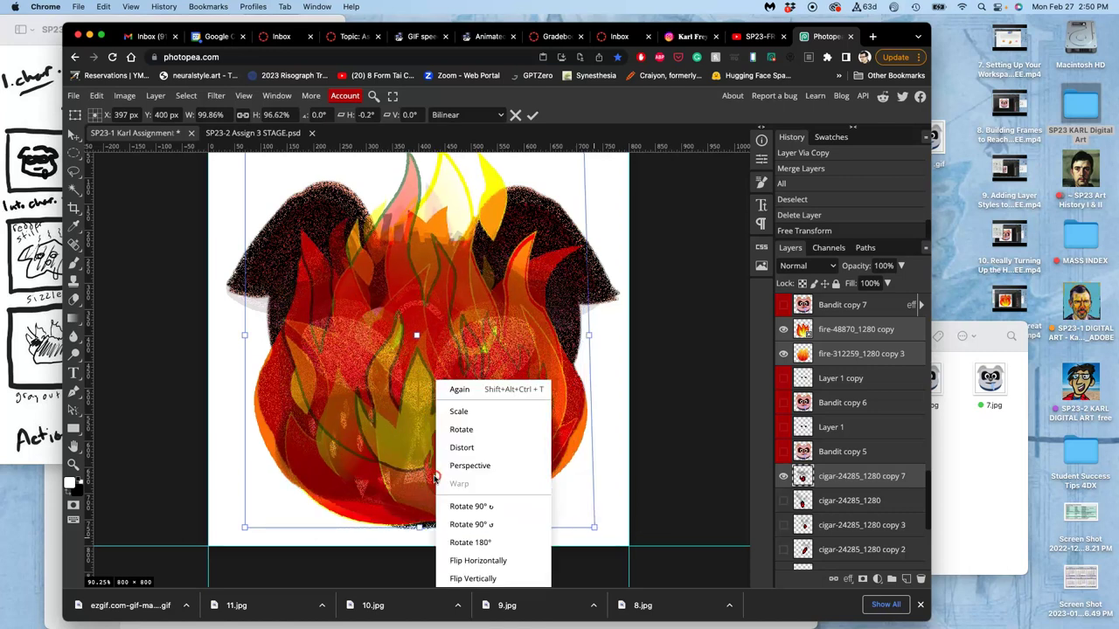
left_click(459, 449)
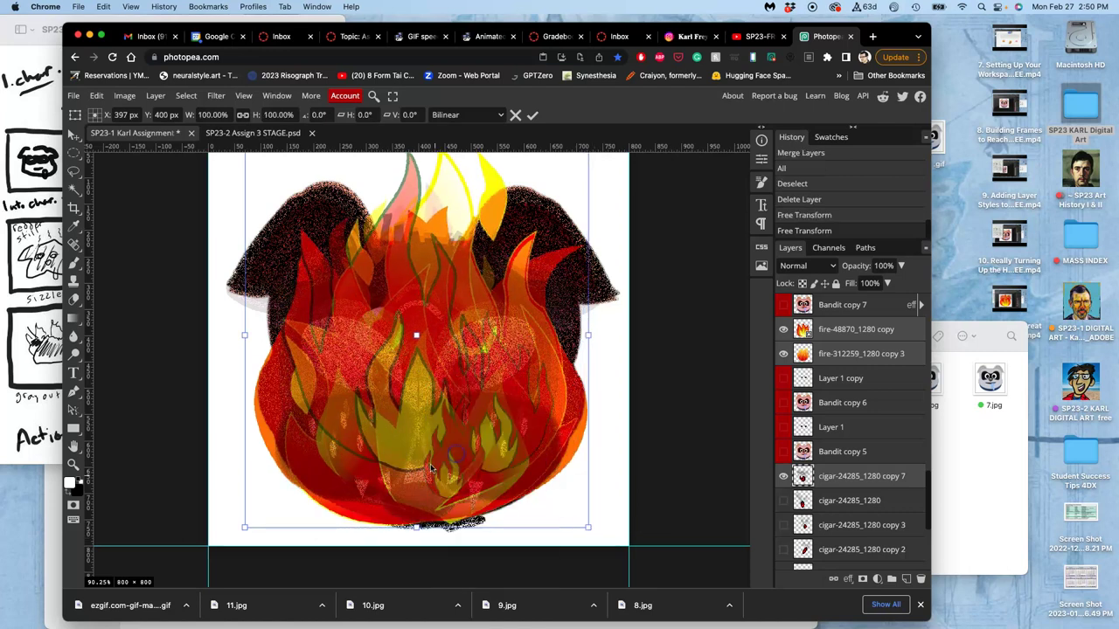
left_click_drag(246, 527, 250, 525)
scroll(313, 461, "up", 2)
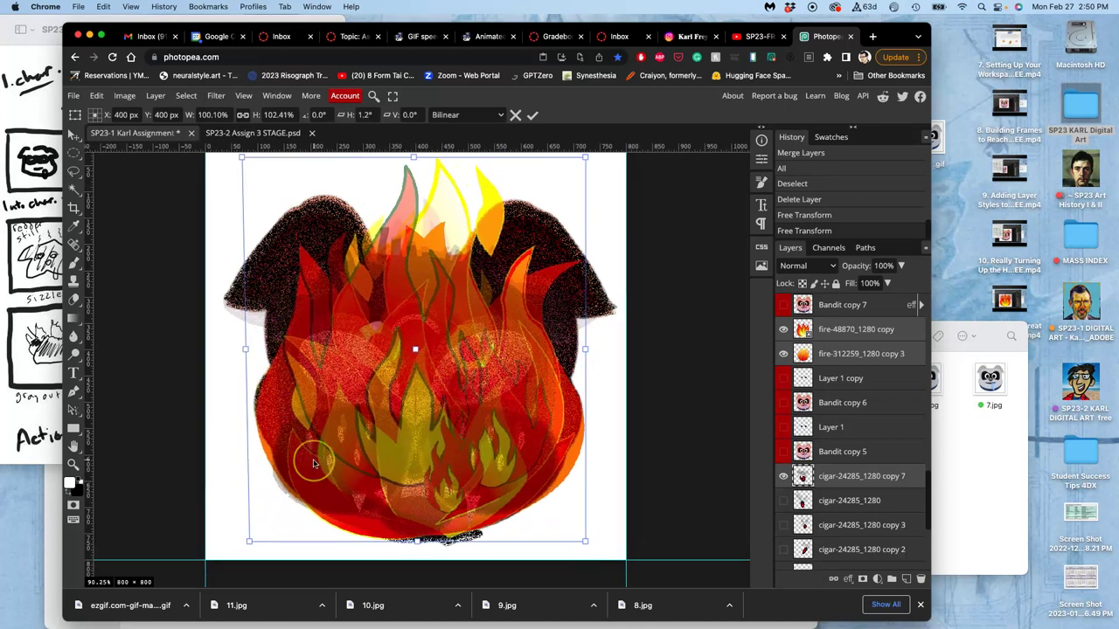
Step: Commit the transform, then duplicate Bandit copy 16 and copy 15 into copies 18 and 17
key("Return")
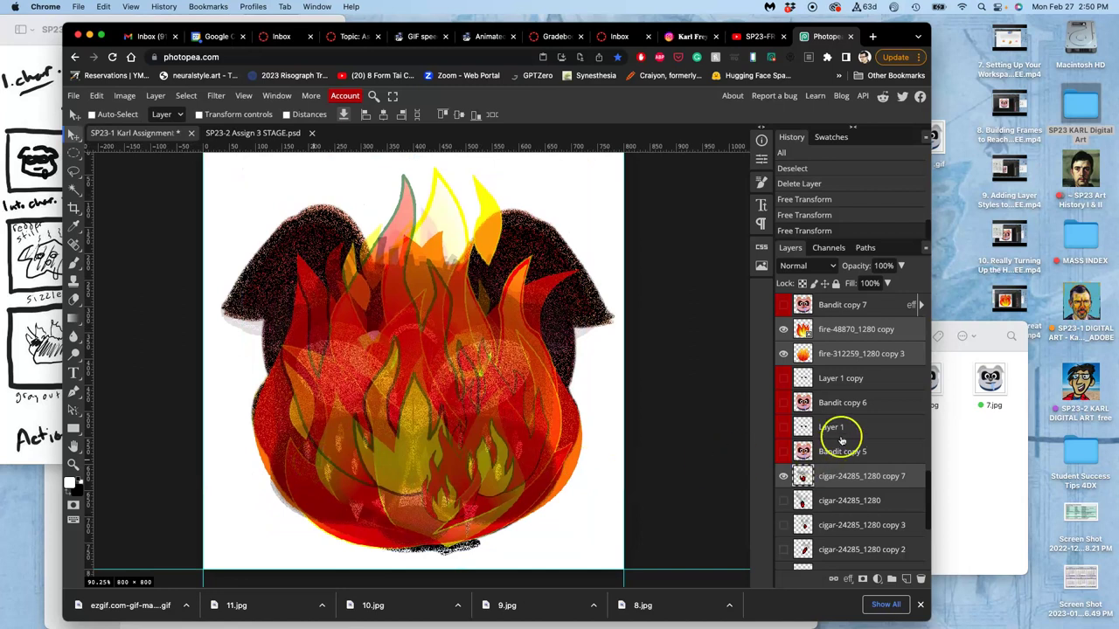
scroll(839, 437, "up", 5)
scroll(840, 438, "up", 5)
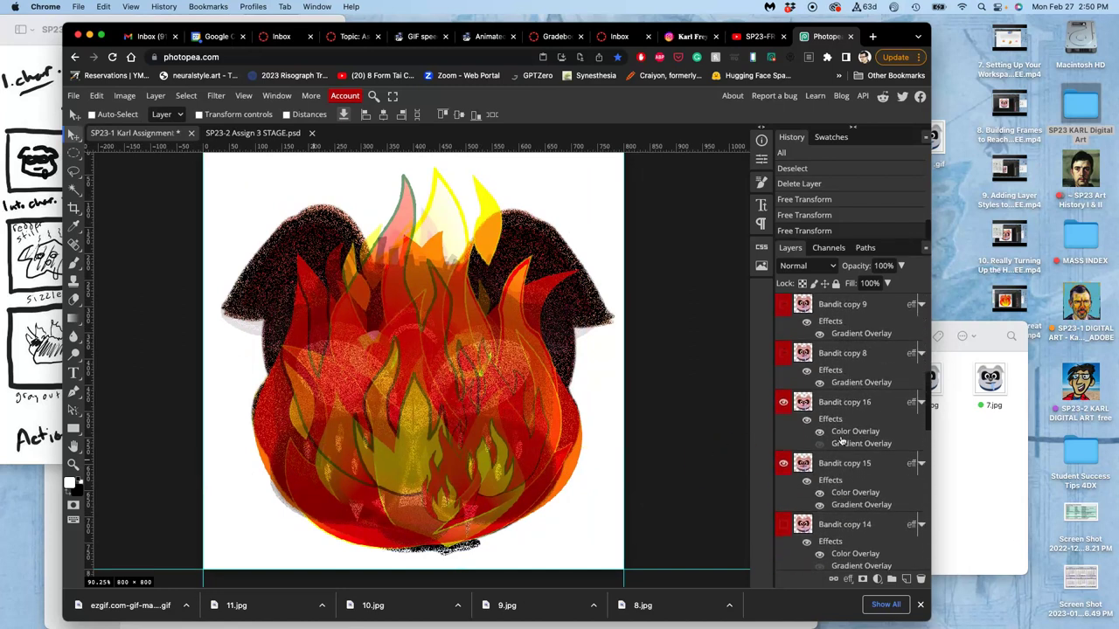
left_click(841, 420)
left_click(838, 482)
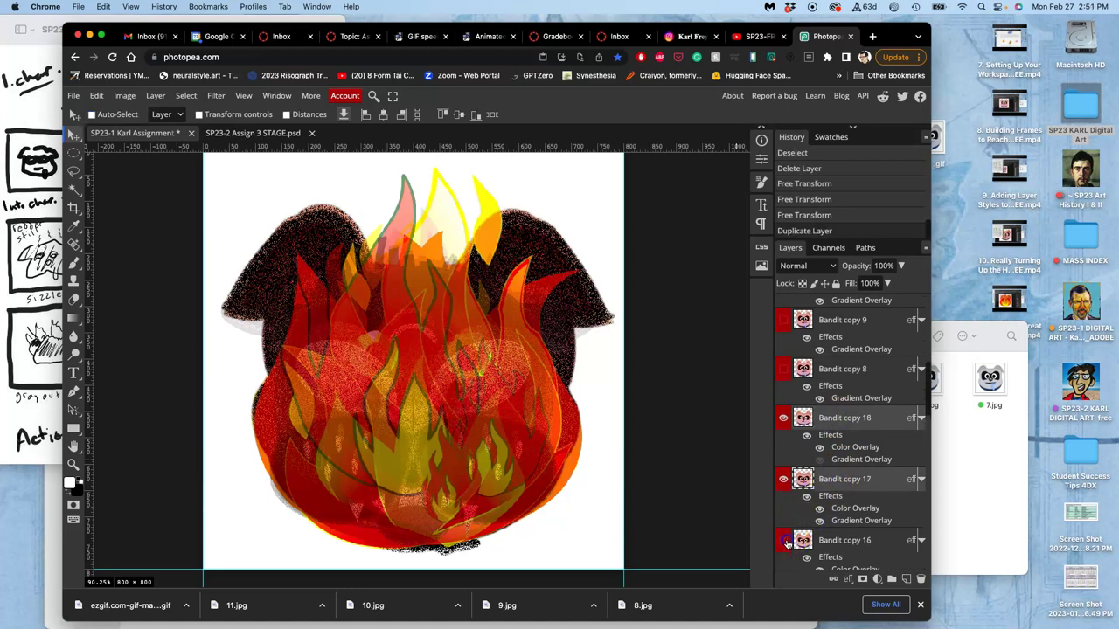
key("super+j")
scroll(787, 544, "down", 1)
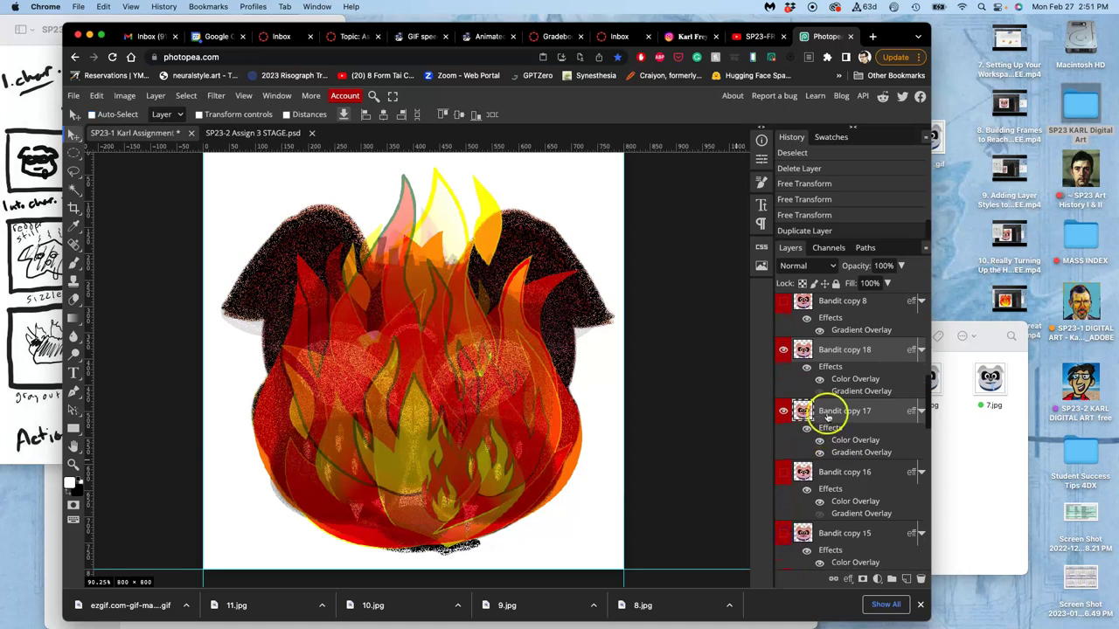
scroll(841, 393, "up", 3)
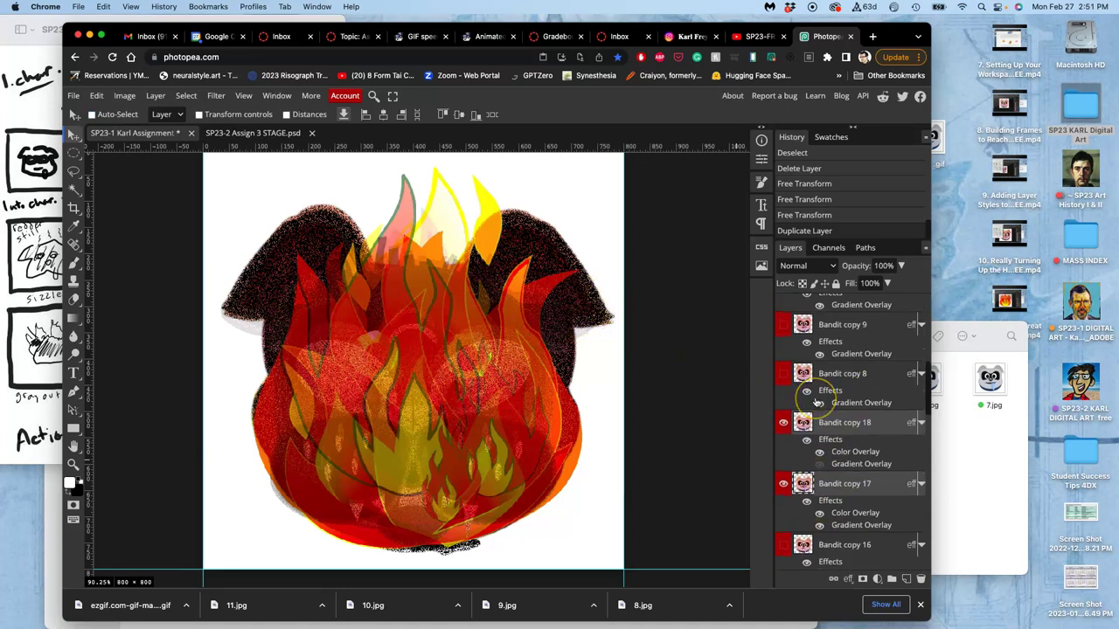
Step: Warp the top of Bandit copy 18 downward, then erase part of the fire's bottom-right edge
left_click(845, 422)
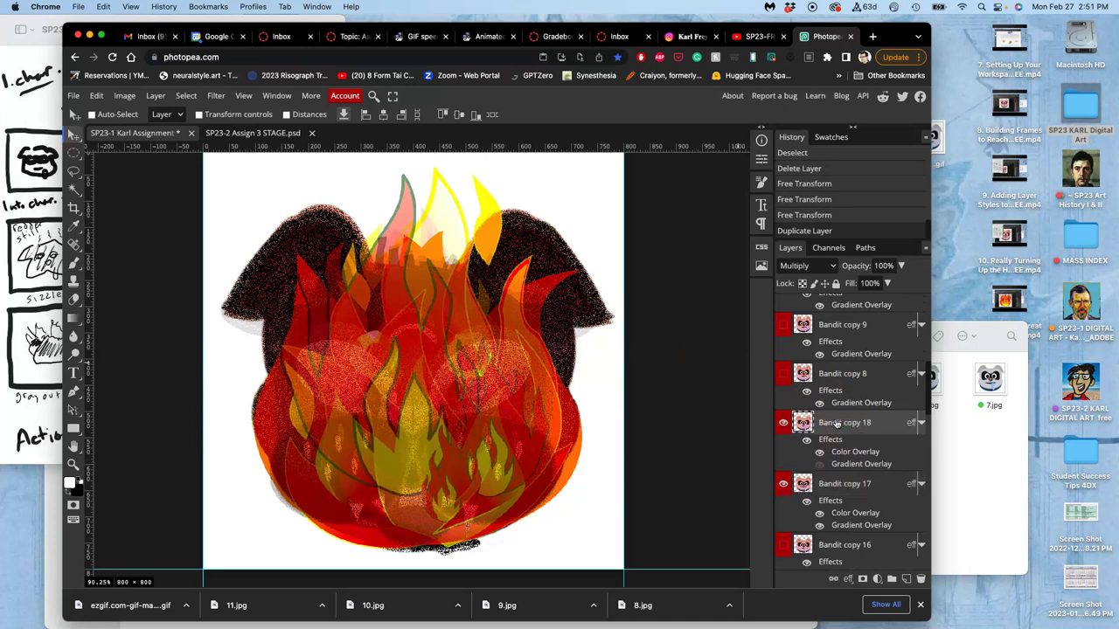
key("ctrl+t")
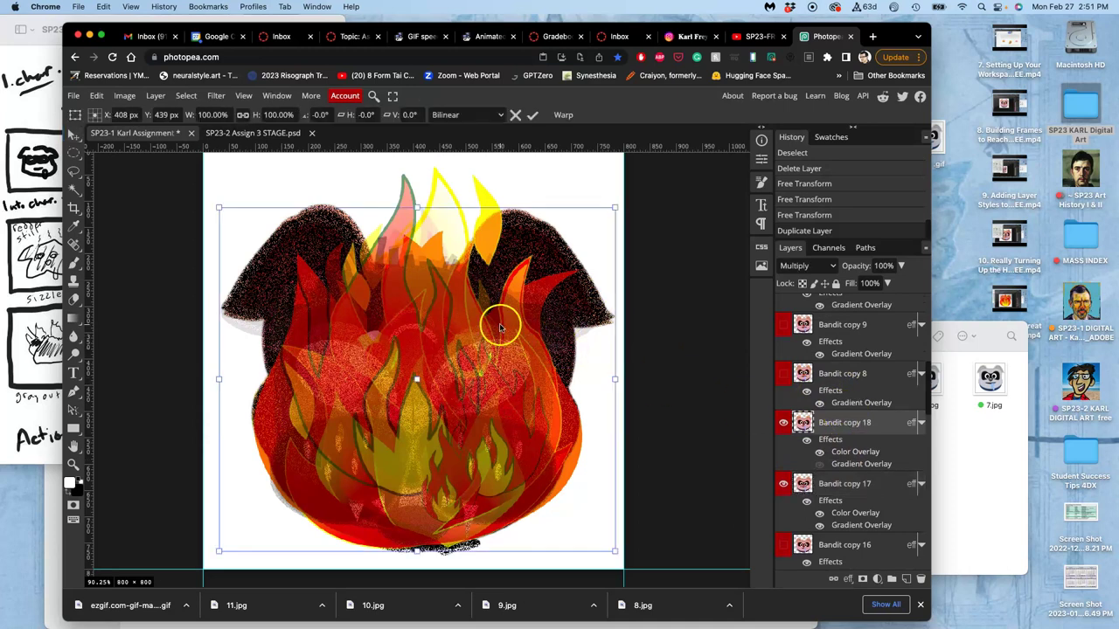
right_click(501, 325)
left_click(524, 428)
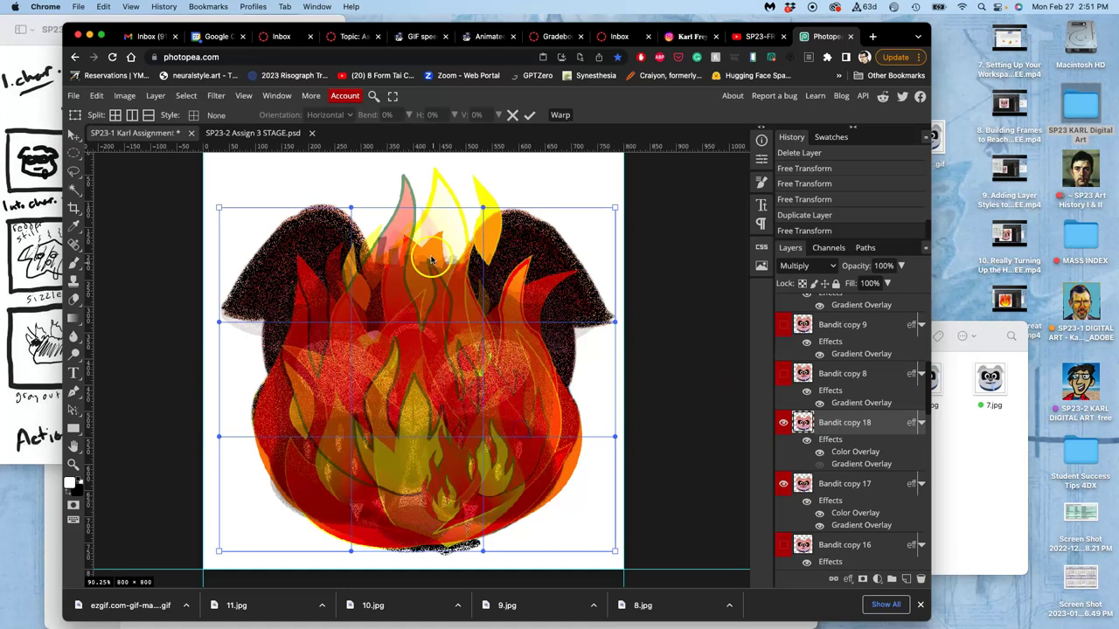
left_click_drag(422, 210, 428, 226)
left_click_drag(399, 309, 403, 336)
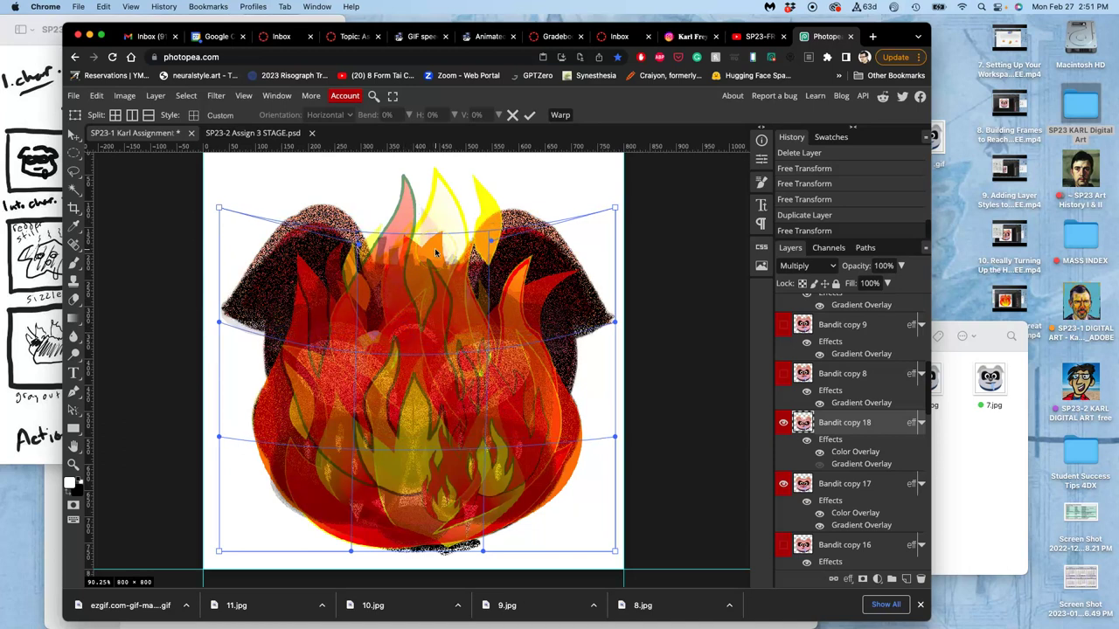
key("Return")
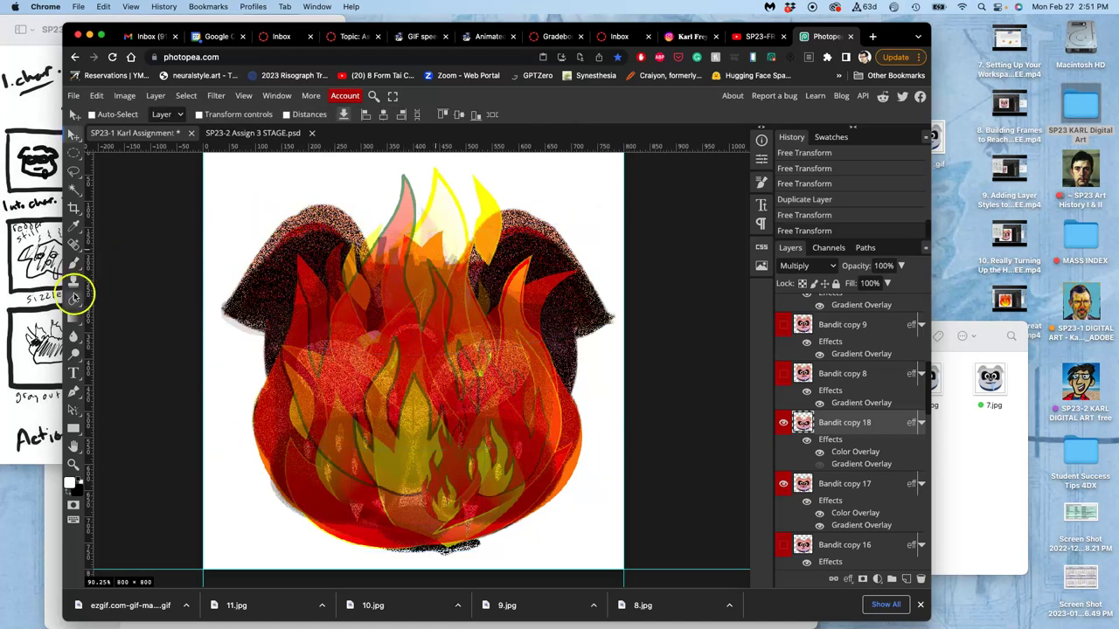
left_click(75, 298)
mouse_move(515, 511)
left_mouse_down()
mouse_move(493, 553)
mouse_move(388, 569)
left_mouse_up()
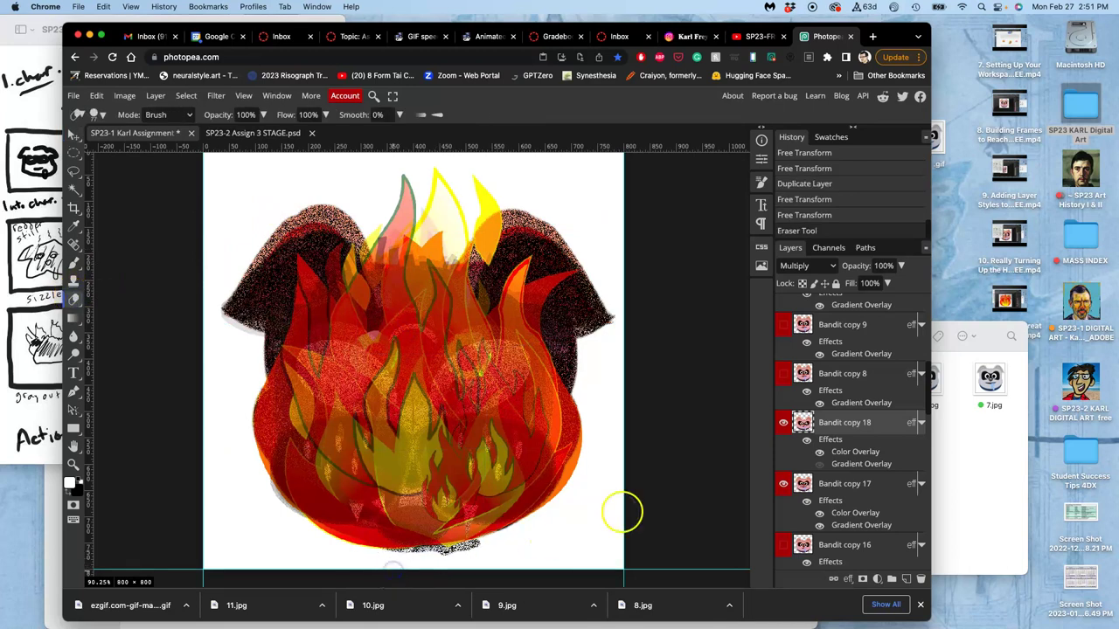
Step: Warp the top of Bandit copy 17 into a downward curve and commit it
left_click(855, 485)
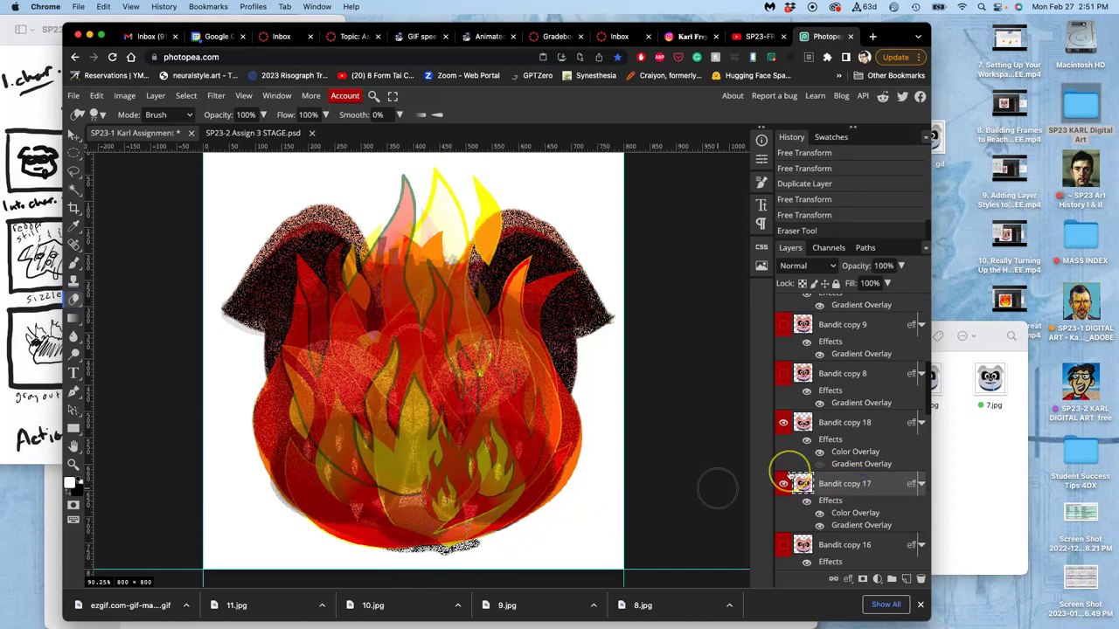
key("ctrl+t")
right_click(442, 326)
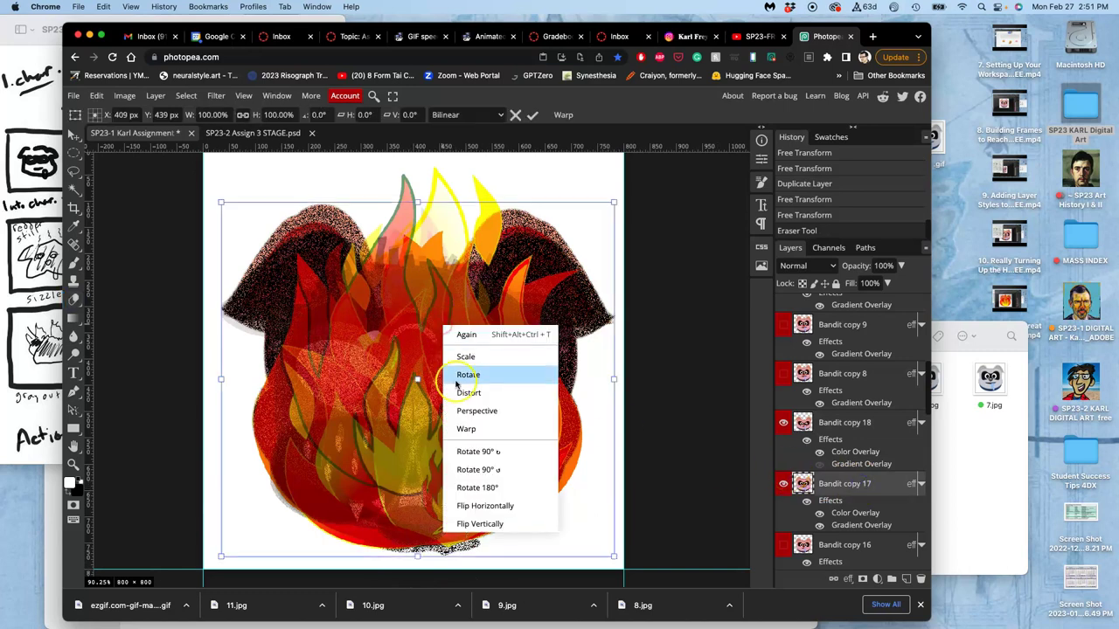
left_click(466, 428)
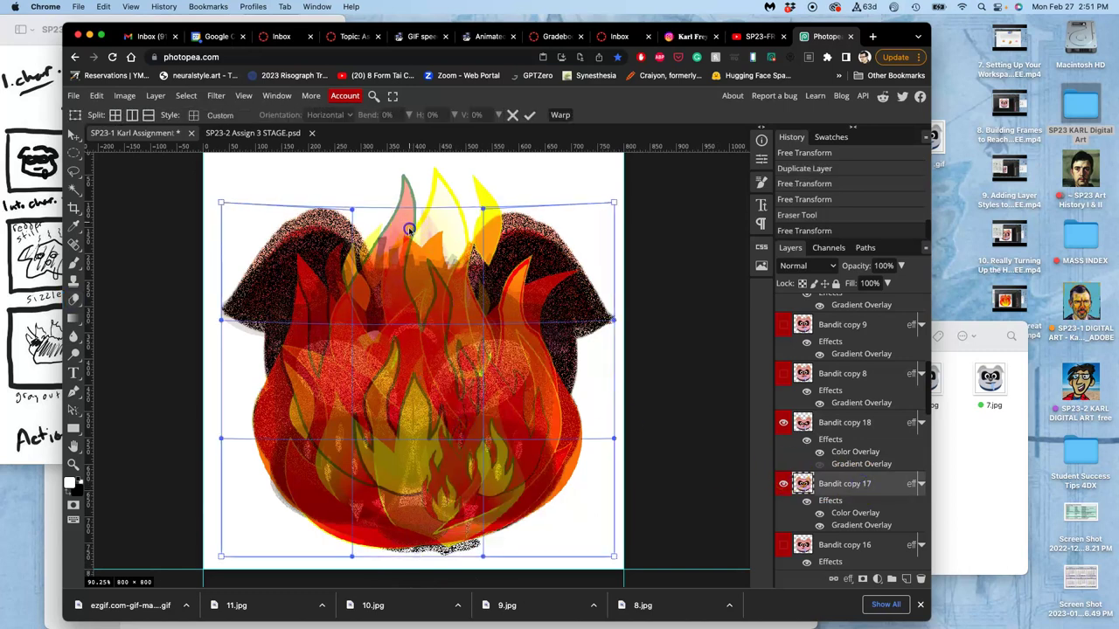
left_click_drag(409, 229, 411, 244)
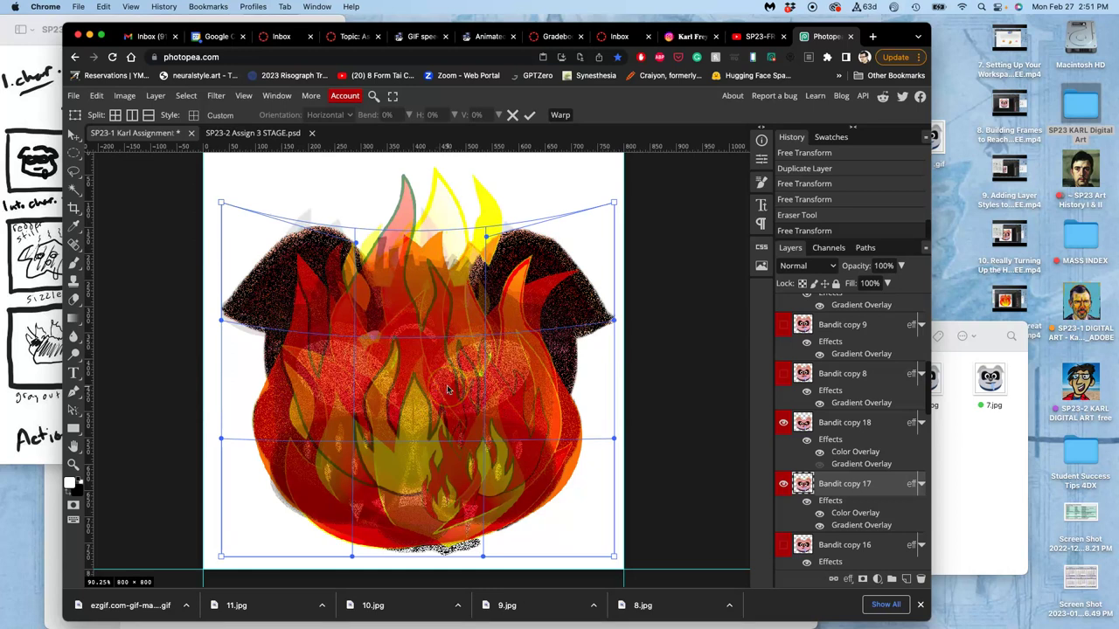
key("Return")
key("e")
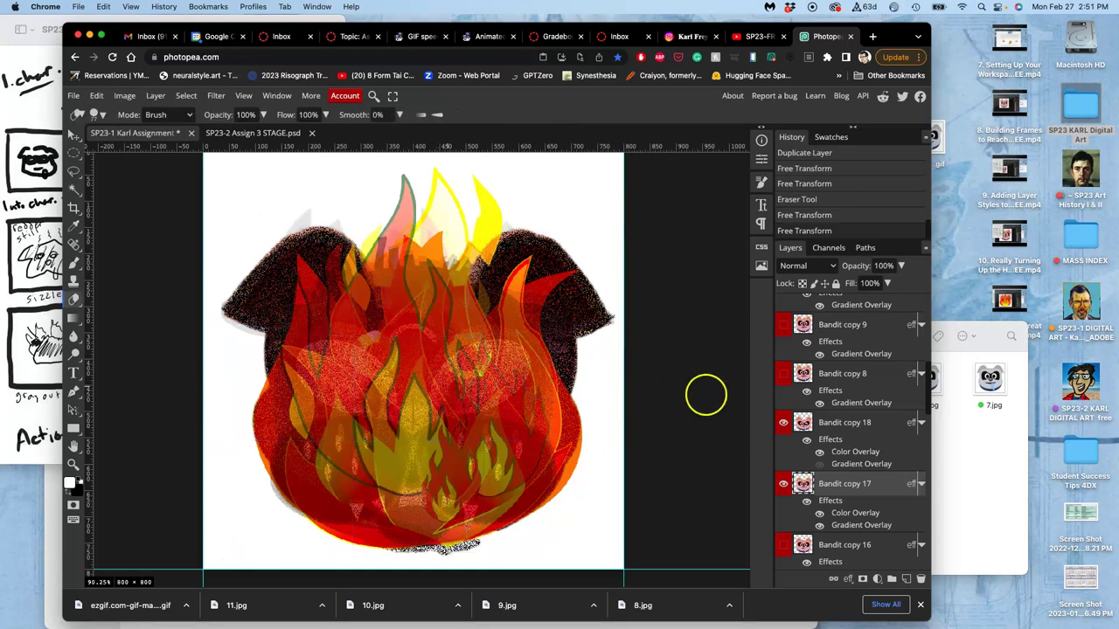
double_click(852, 451)
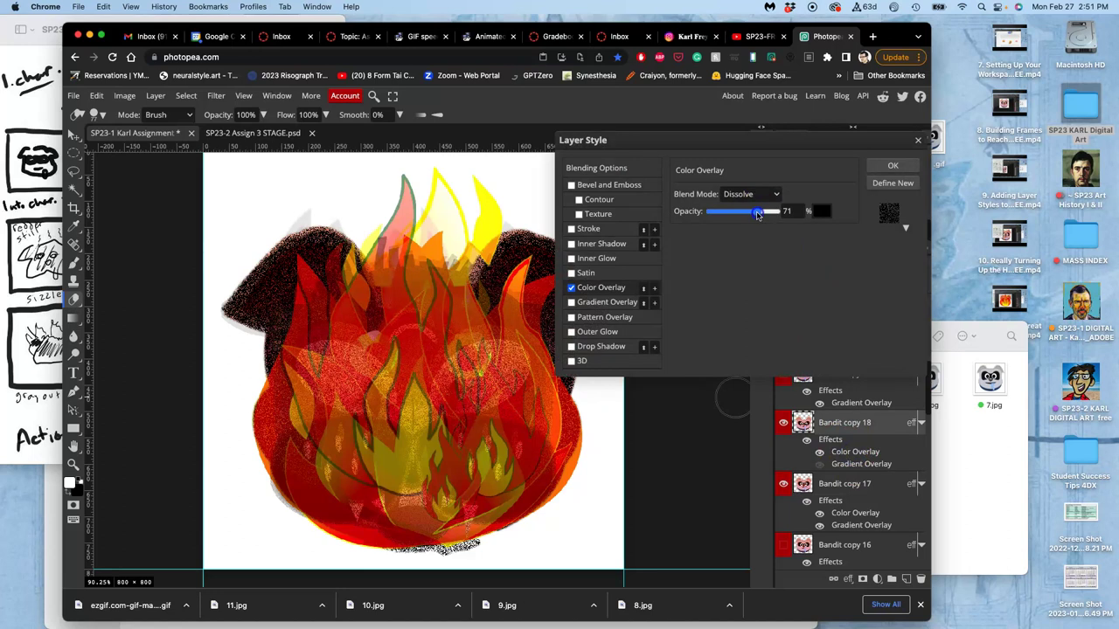
left_click_drag(758, 215, 768, 215)
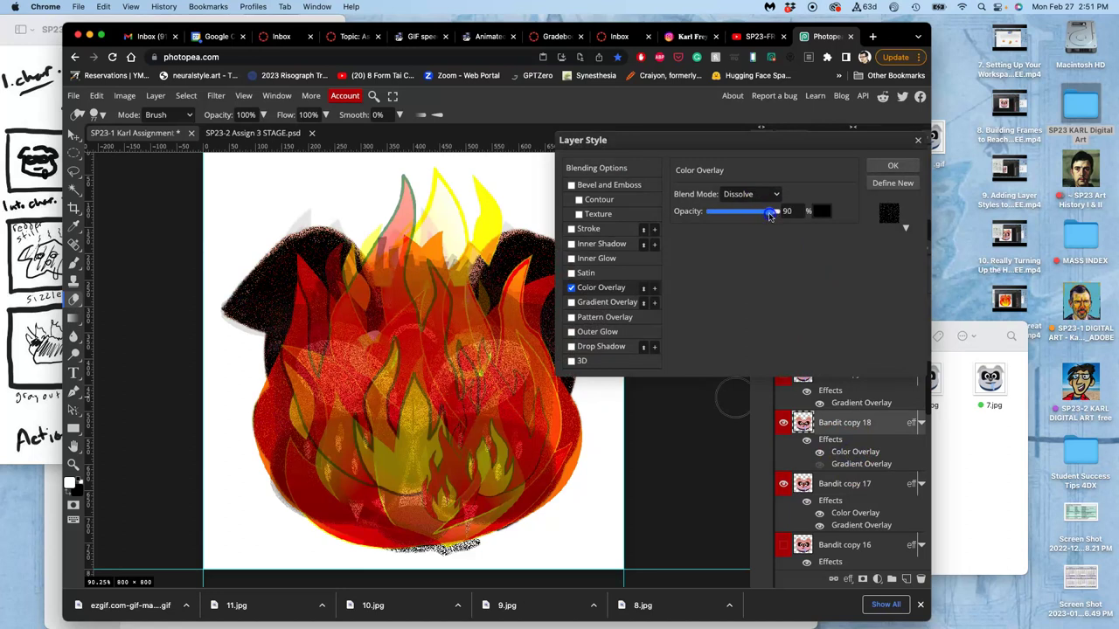
left_click(891, 165)
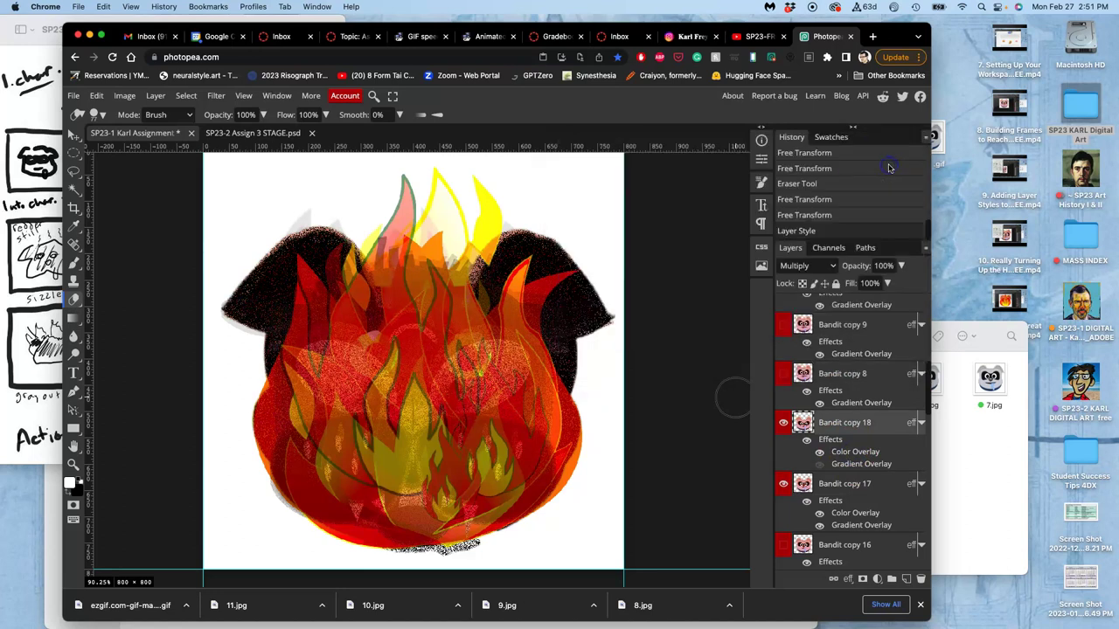
left_click(836, 483)
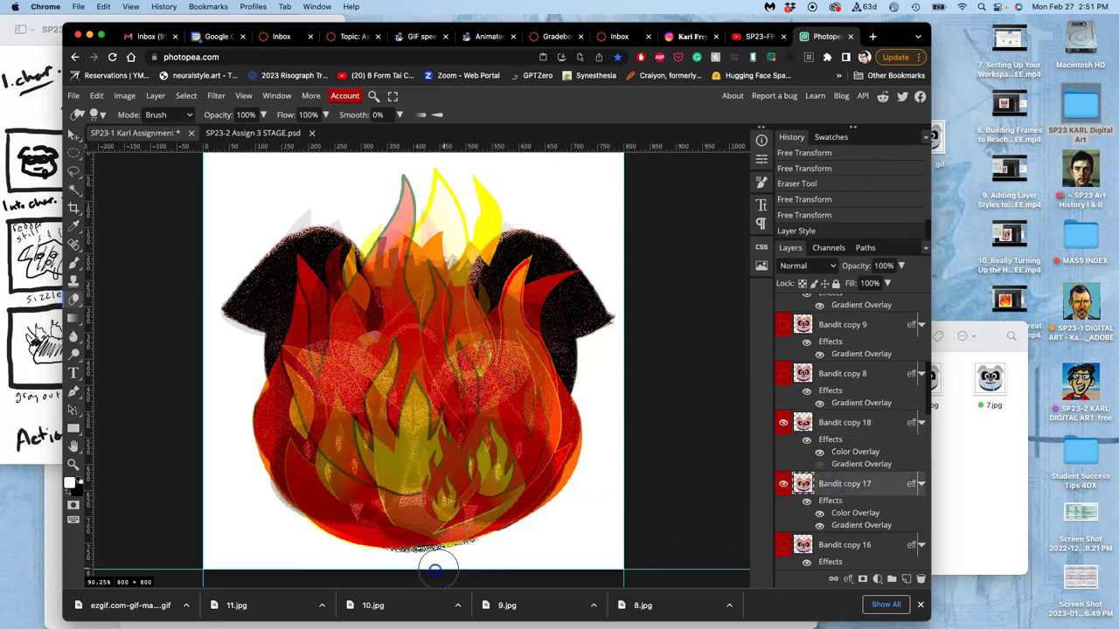
left_click_drag(409, 570, 503, 552)
key("super+z")
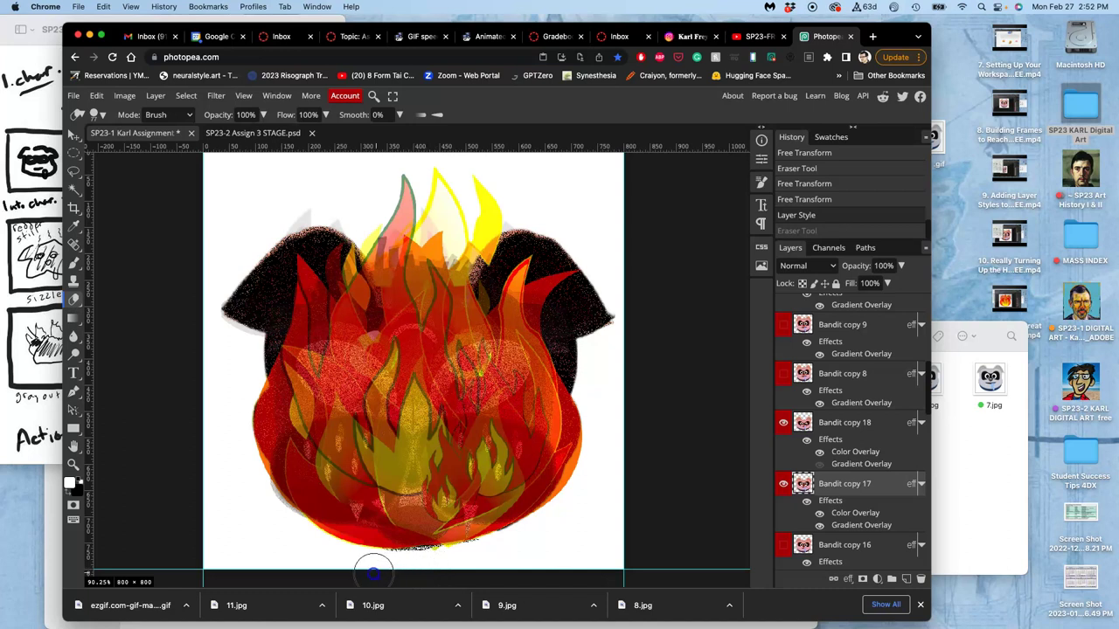
left_click(373, 572)
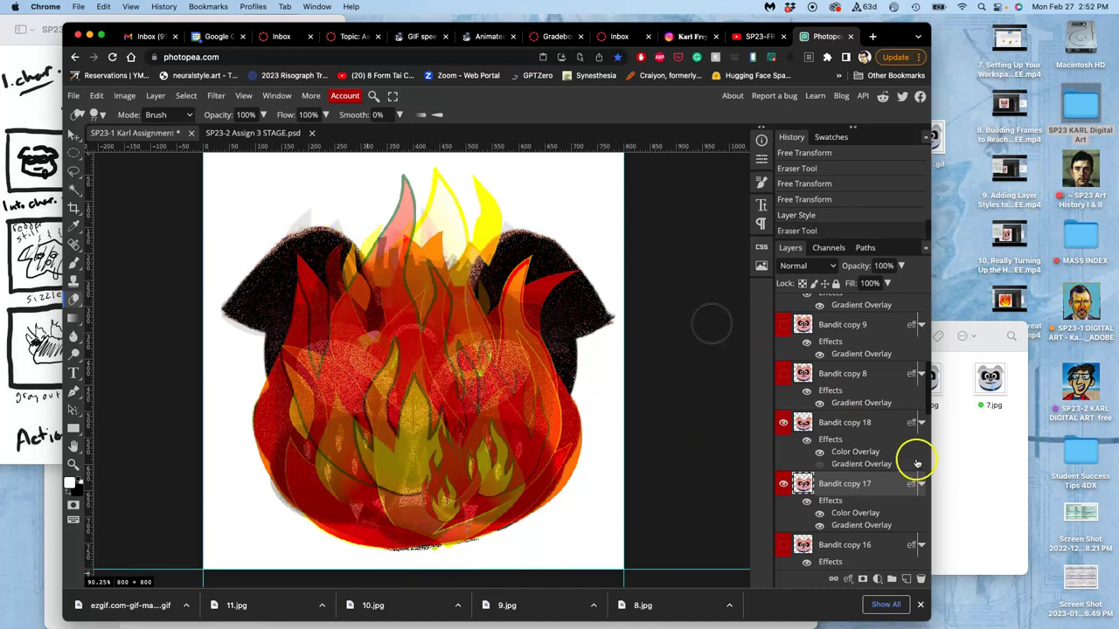
Step: Hide the cigar-24285_1280 copy 7 layer and compare the red-41505_1280 flames against the STAGE document
scroll(892, 476, "down", 10)
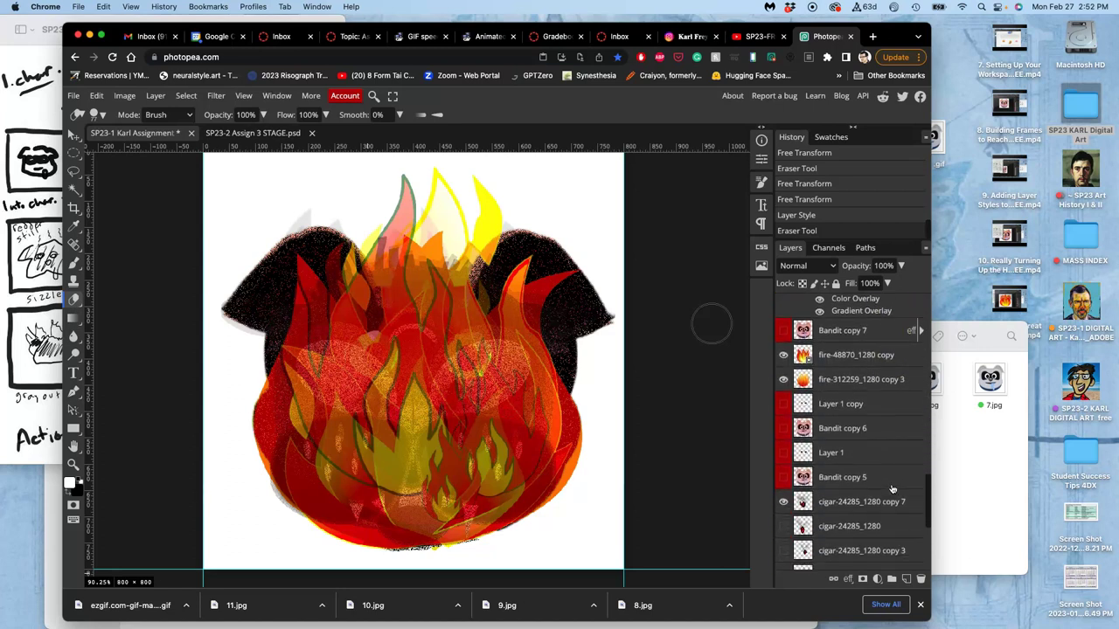
left_click(782, 502)
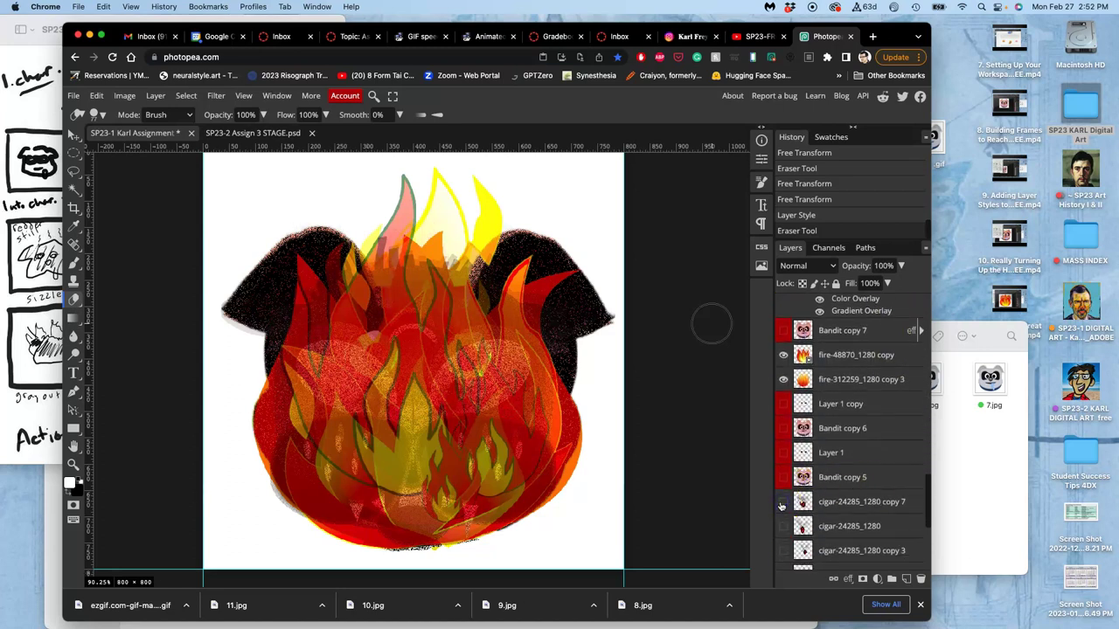
left_click(271, 133)
left_click(156, 134)
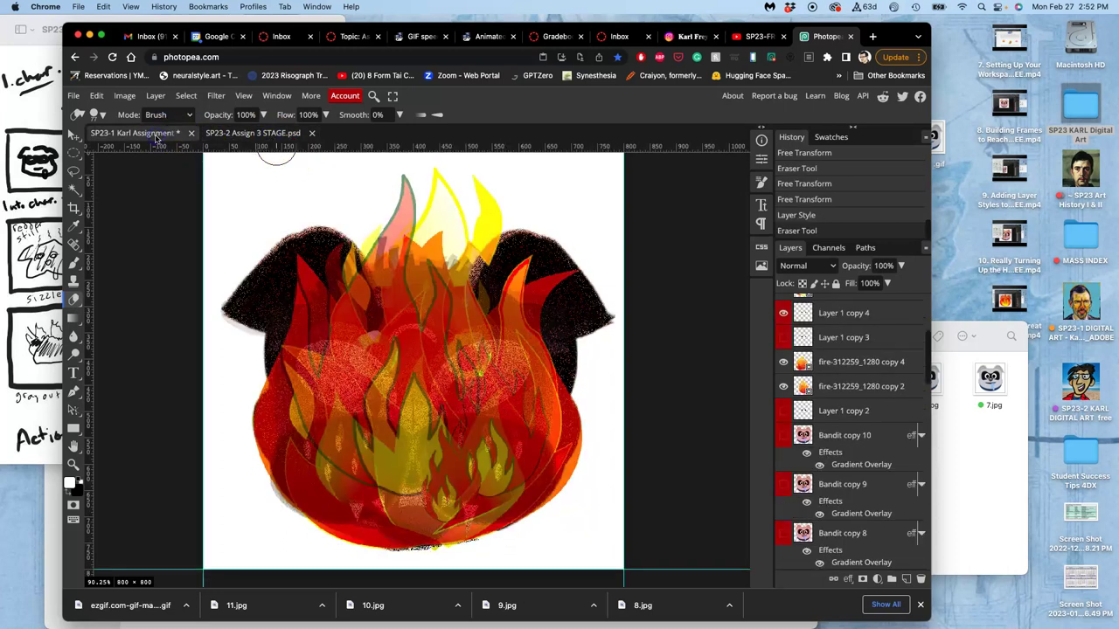
scroll(830, 400, "up", 5)
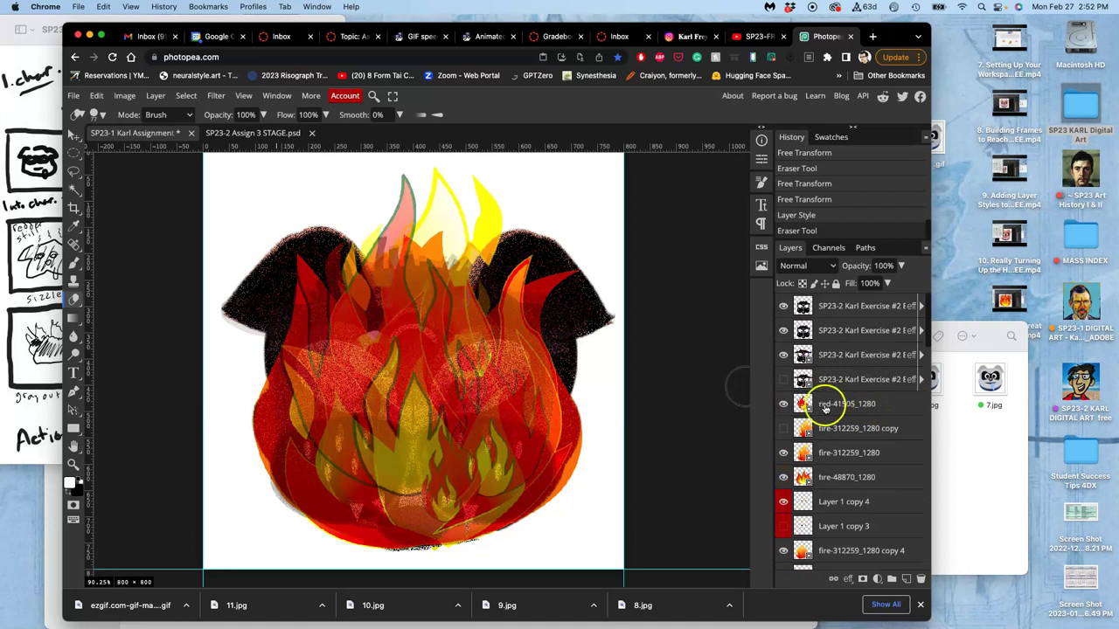
left_click(782, 404)
left_click(782, 404)
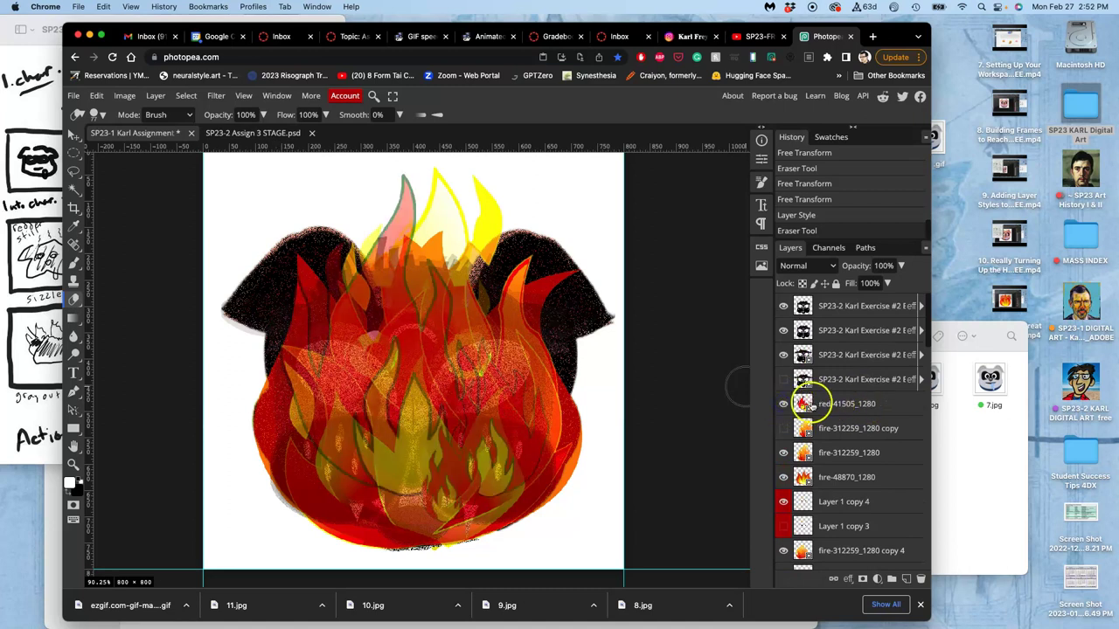
Step: Set red-41505_1280 to 78% opacity and move it beneath the fire-312259 layers
left_click(839, 404)
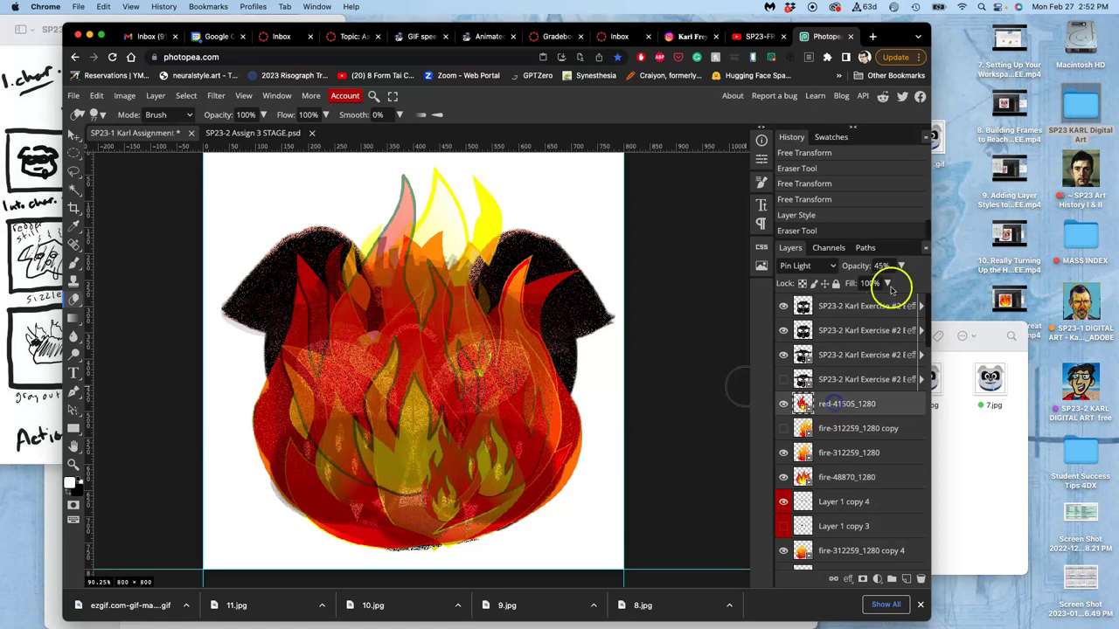
left_click(900, 266)
left_click(889, 284)
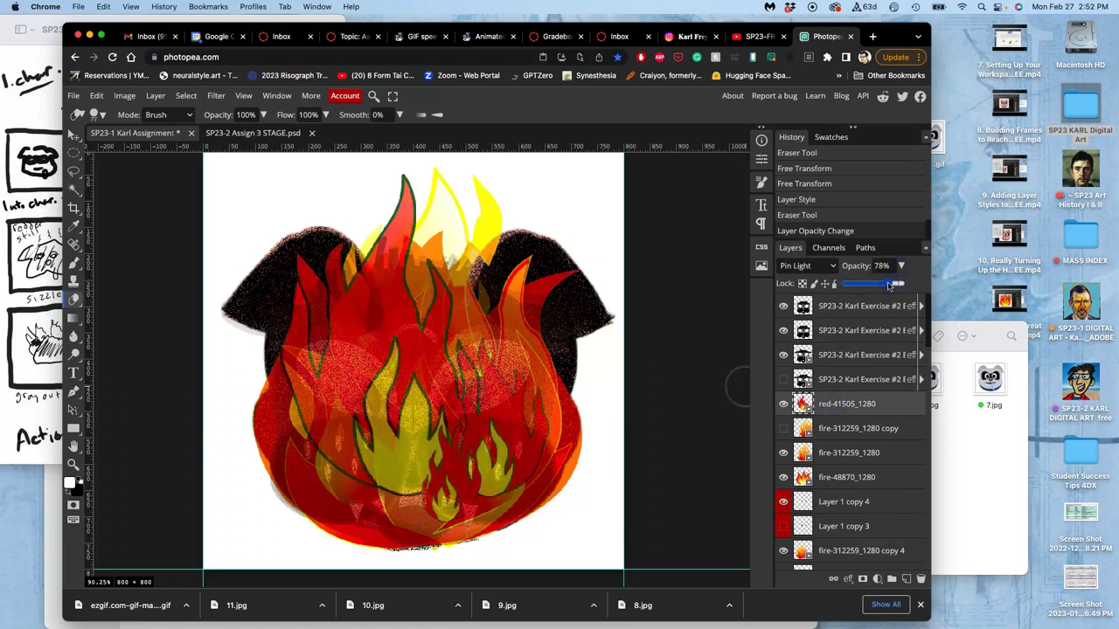
left_click_drag(842, 407, 835, 453)
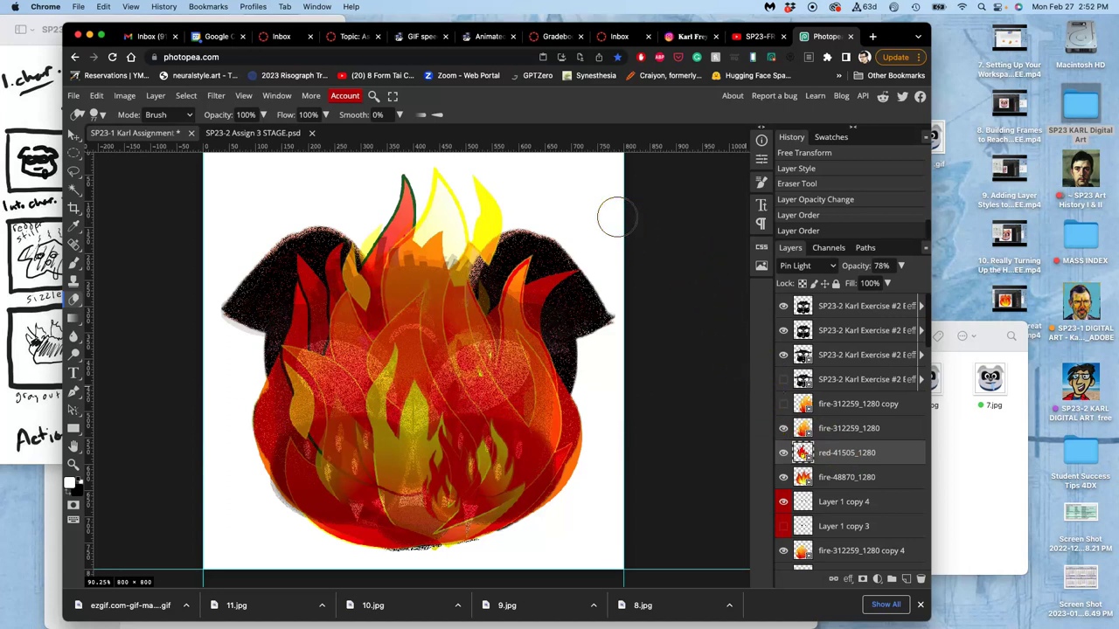
left_click(270, 133)
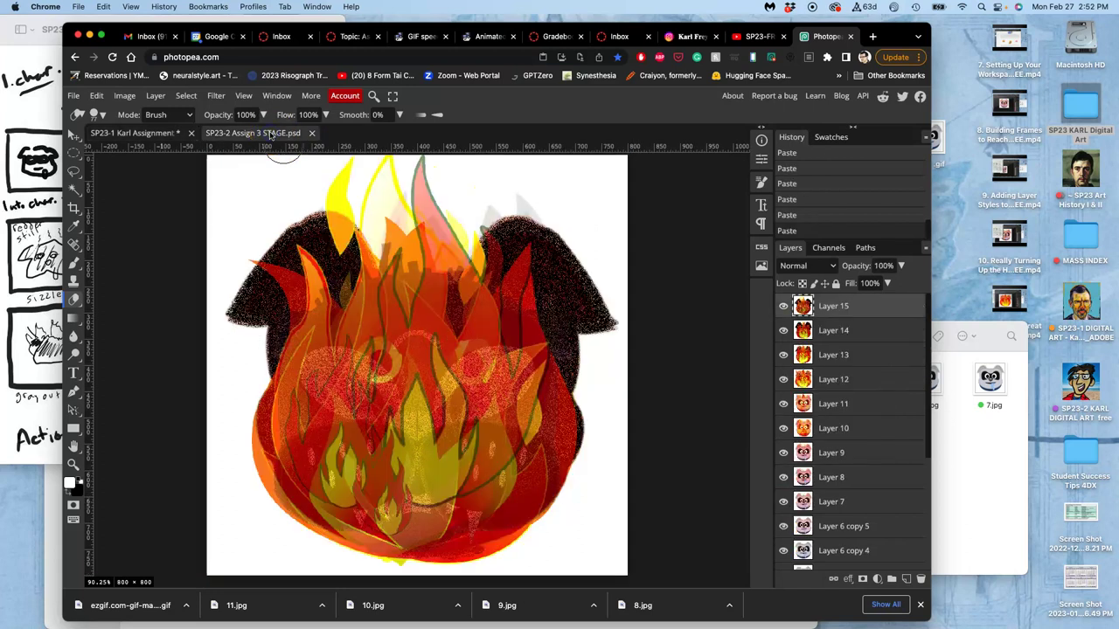
left_click(164, 134)
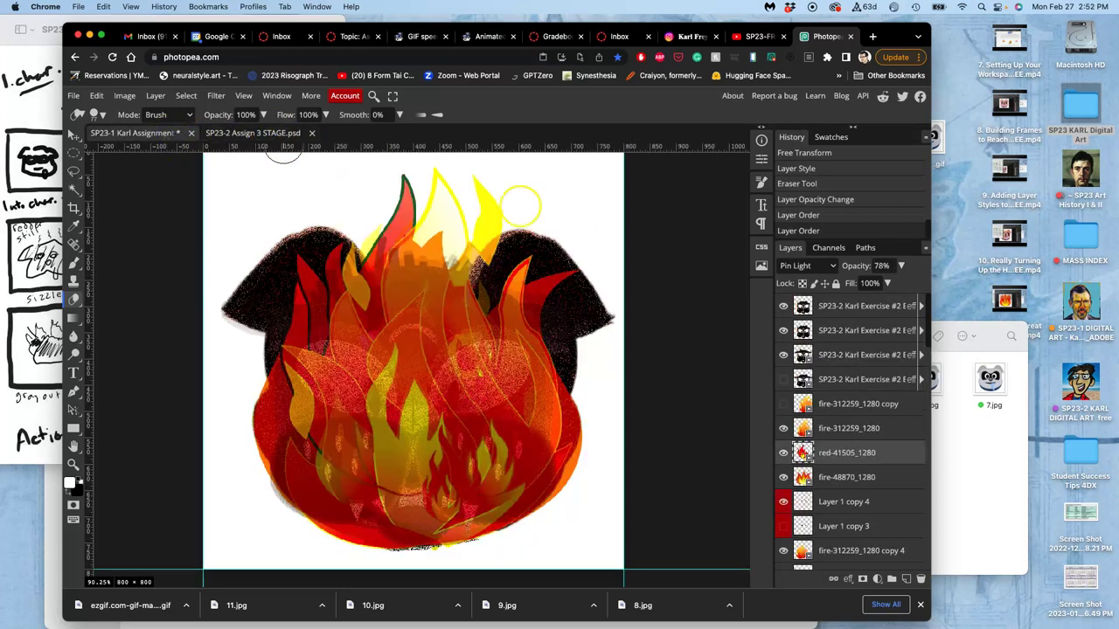
left_click(860, 309)
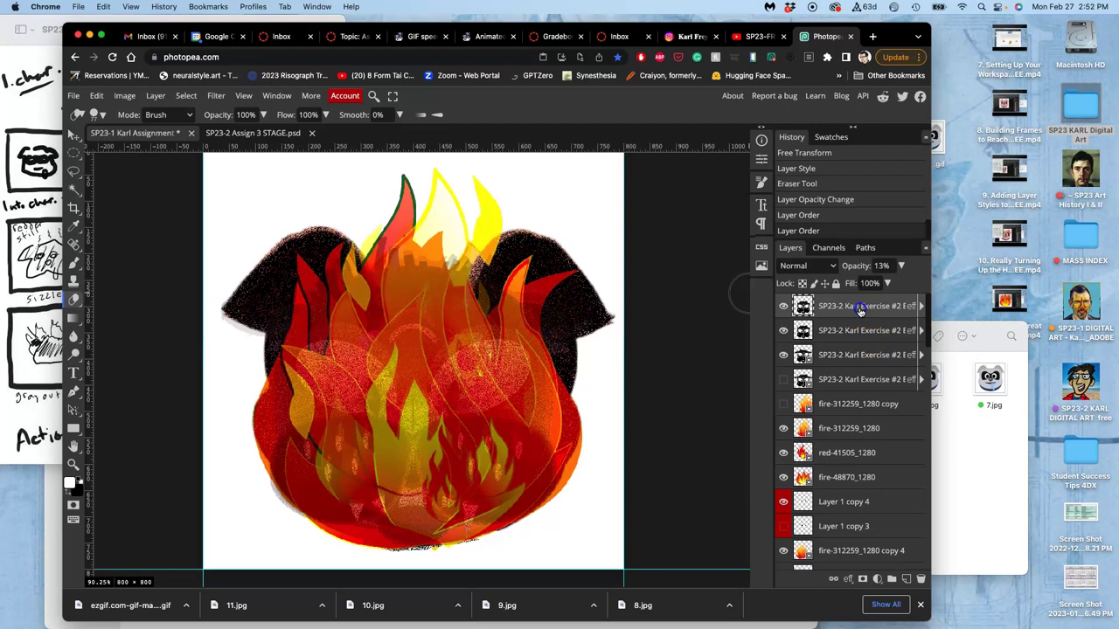
Step: Merge the layers down to red-41505_1280 copy into one frame and select the whole canvas
scroll(867, 435, "down", 10)
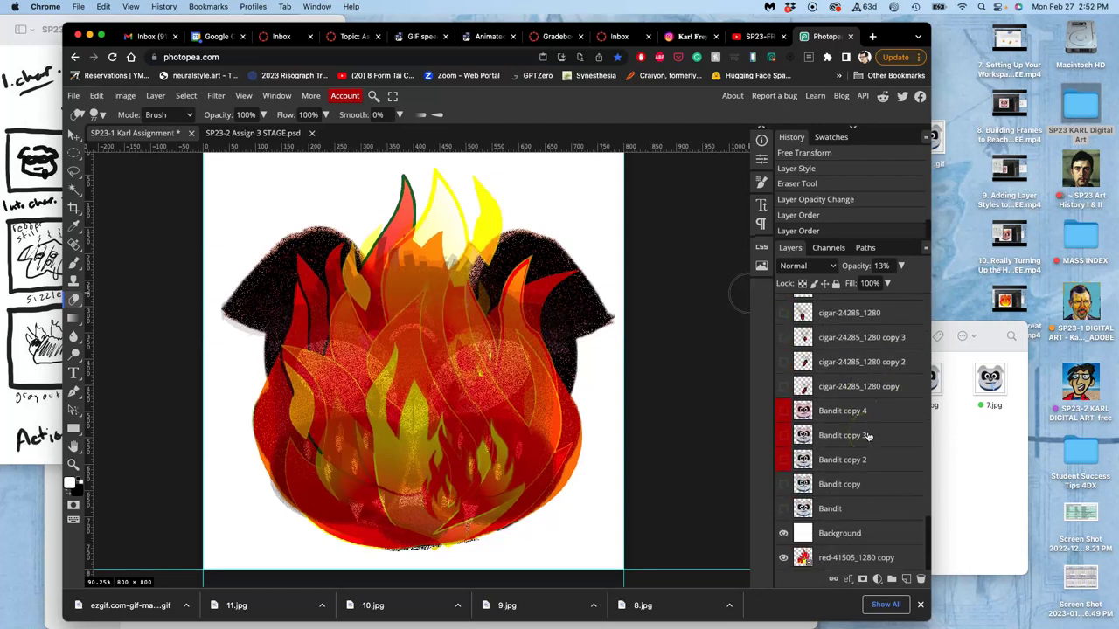
left_click(832, 554)
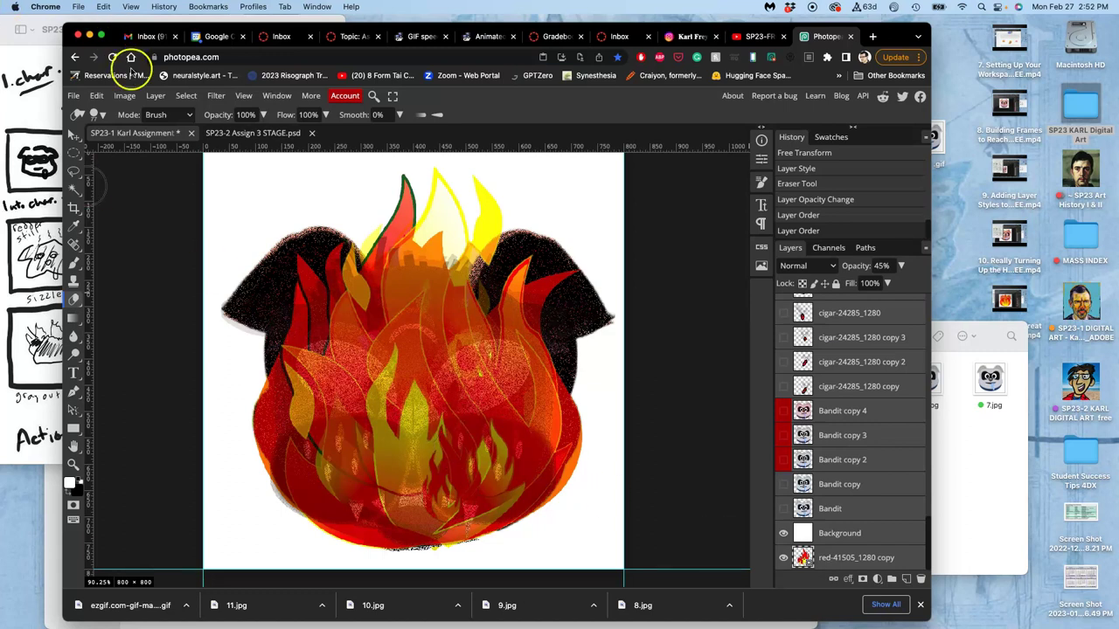
left_click(154, 96)
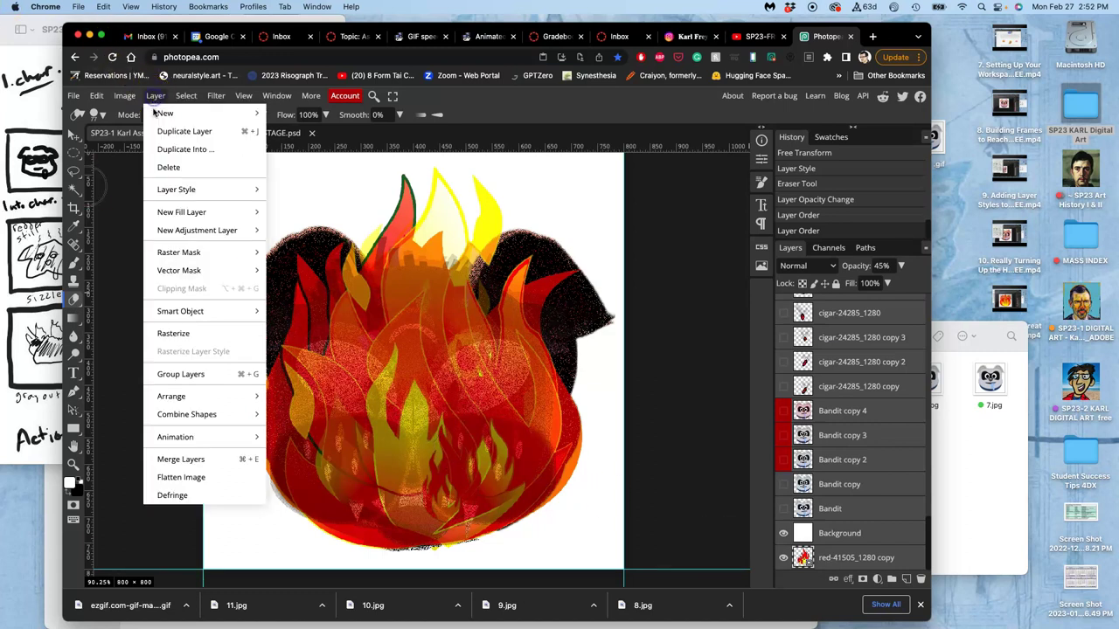
left_click(181, 460)
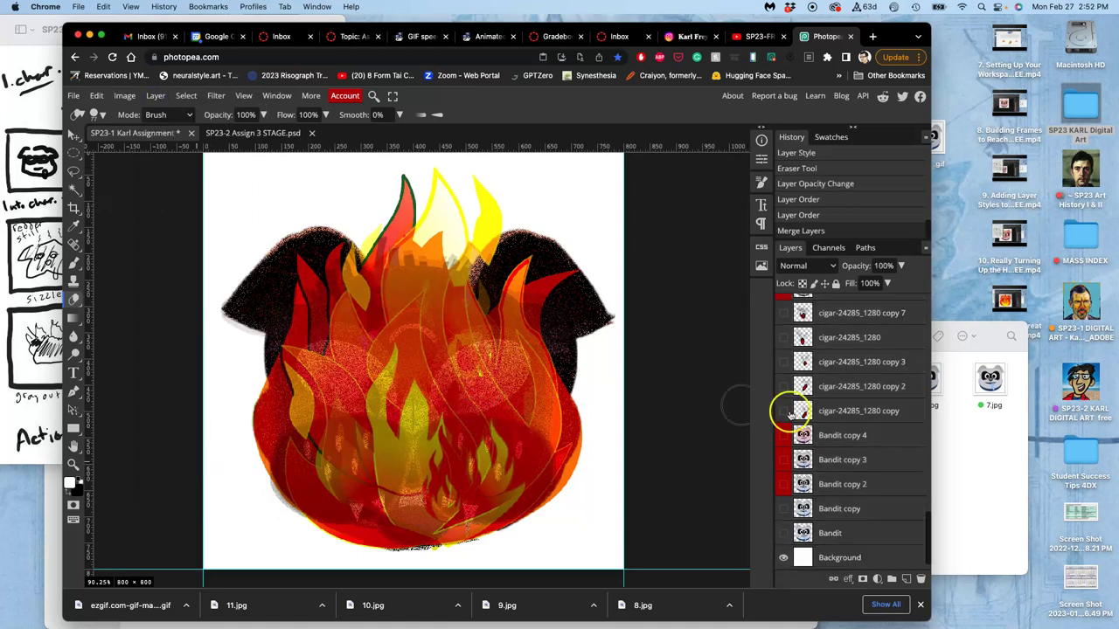
scroll(868, 394, "up", 5)
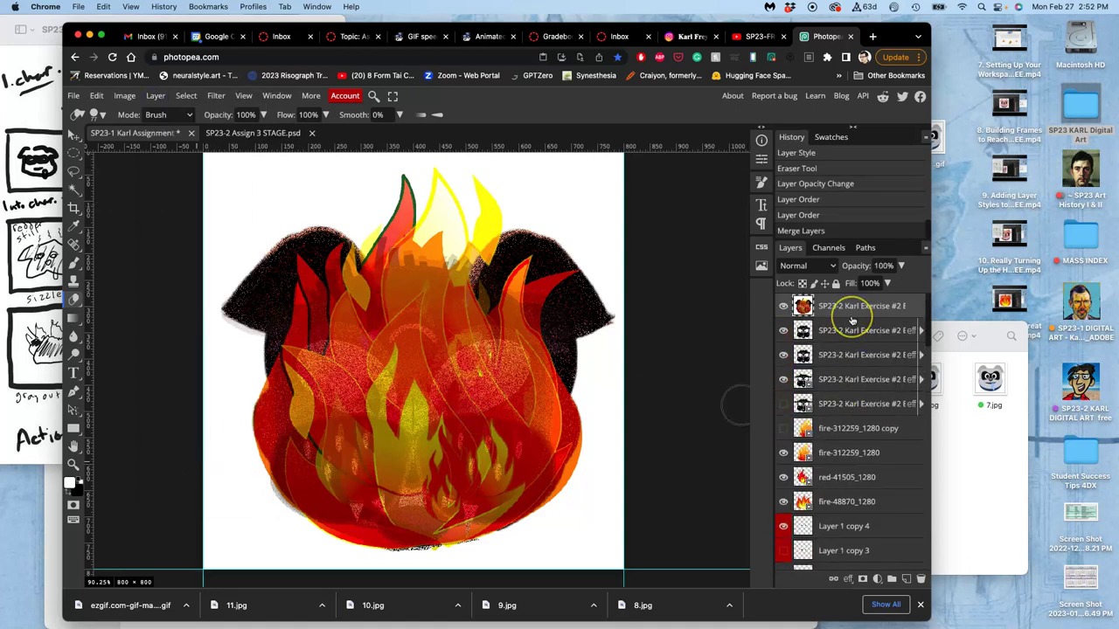
key("ctrl+a")
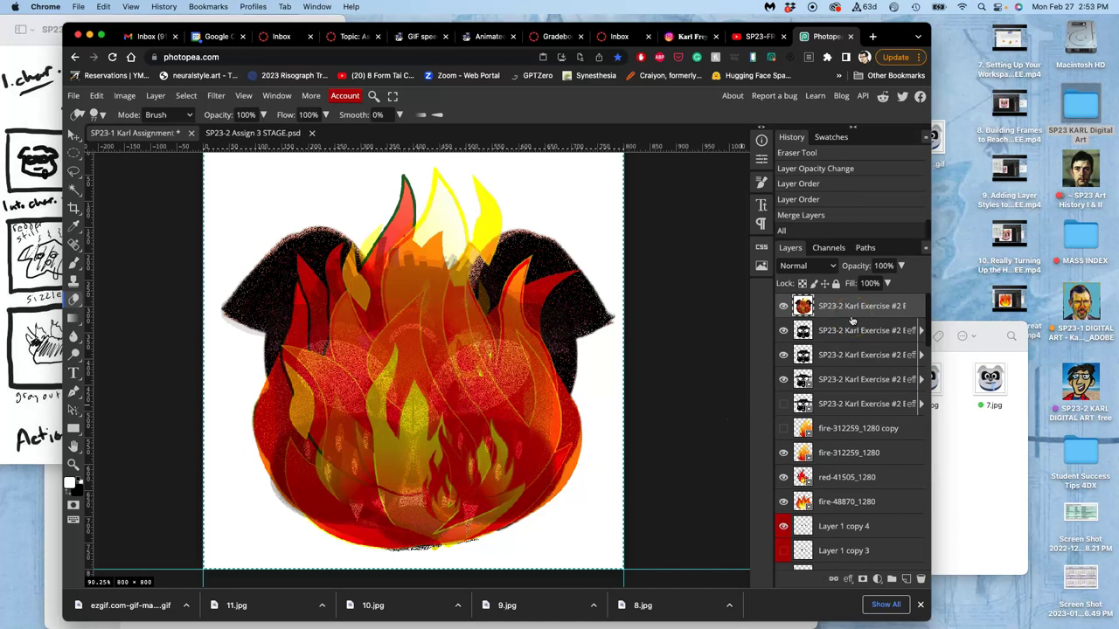
Step: Paste the merged frame into the STAGE document as Layer 16 and save it
left_click(254, 133)
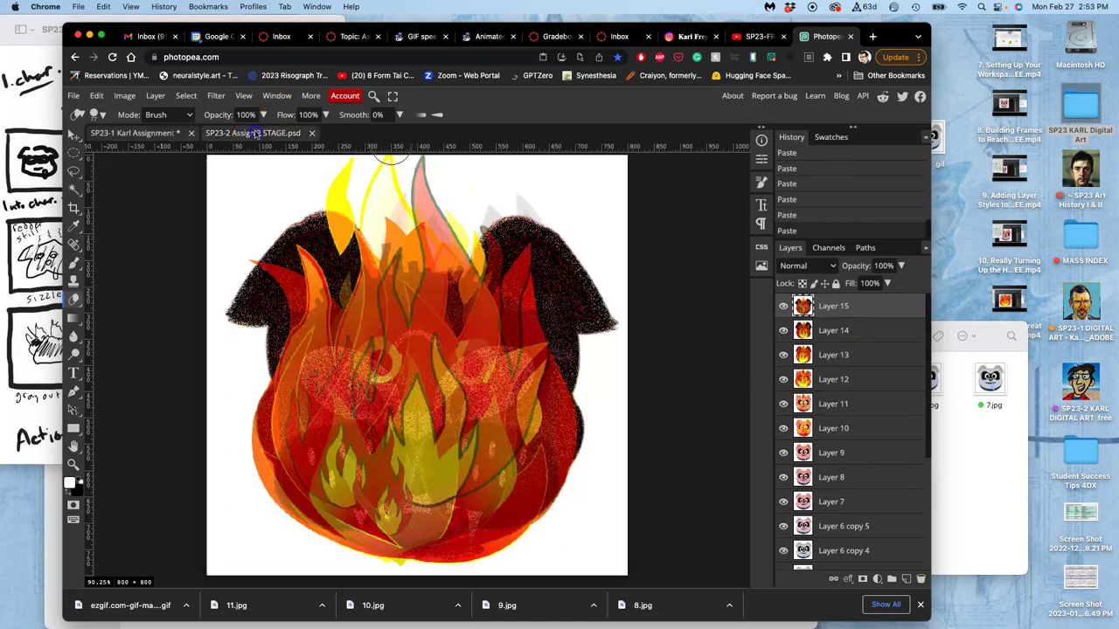
key("ctrl+v")
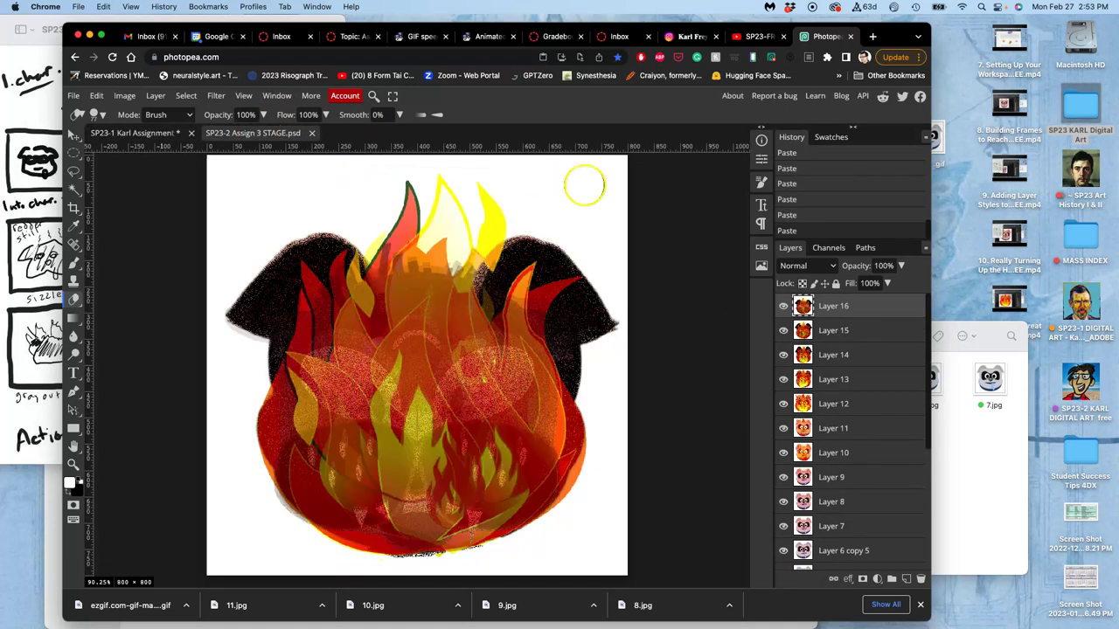
key("ctrl+s")
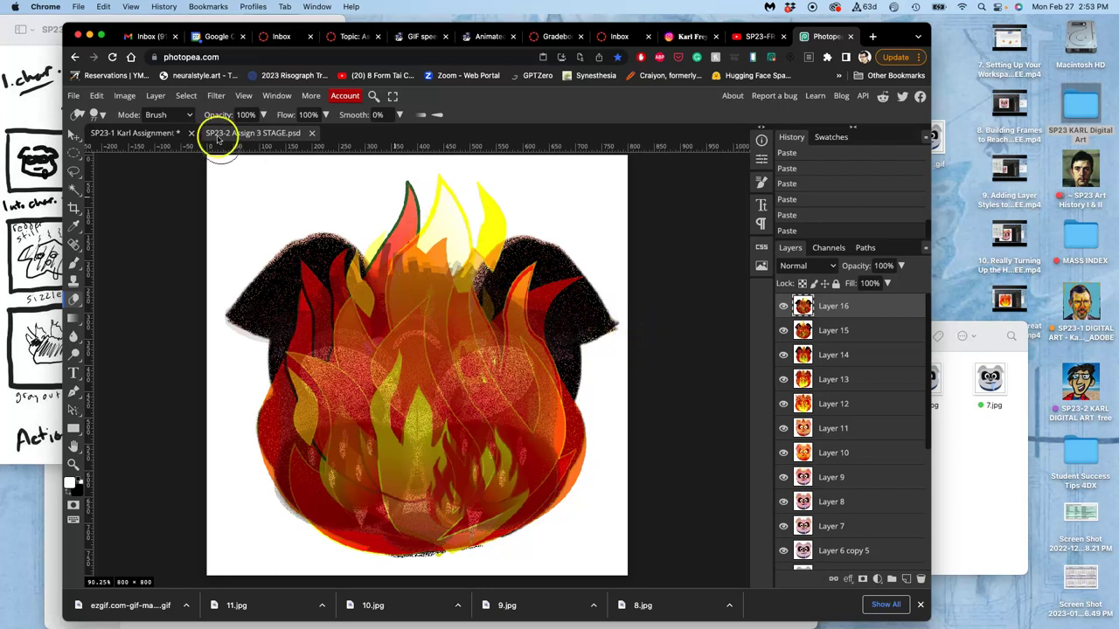
Step: Back in the assignment, clear the selection and delete the temporary merged layer
left_click(160, 133)
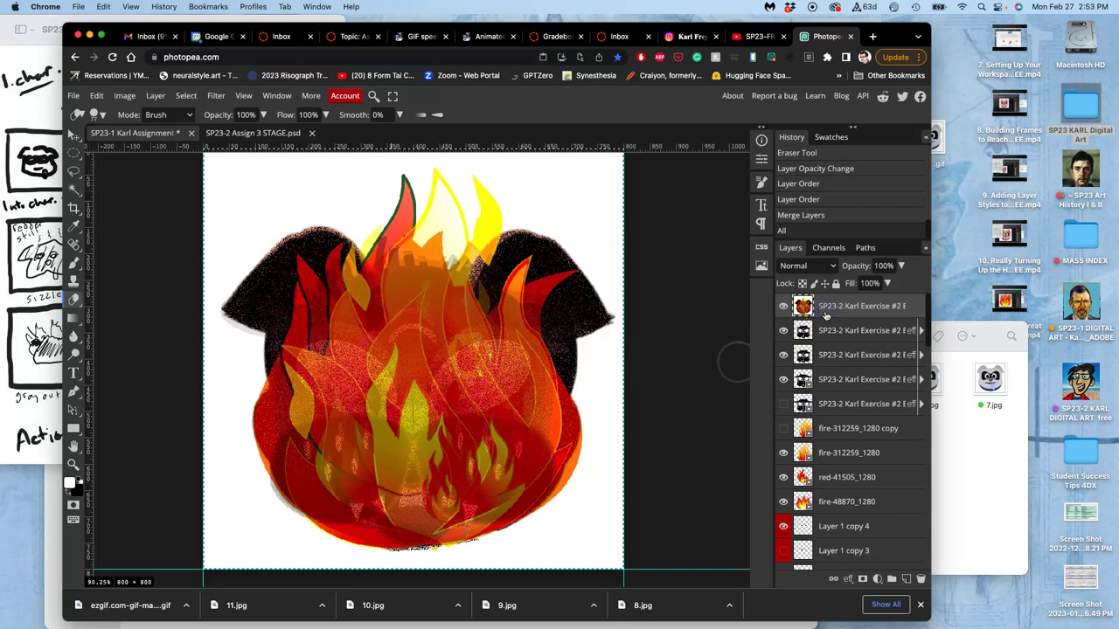
key("ctrl+d")
key("Delete")
left_click_drag(843, 317, 844, 345)
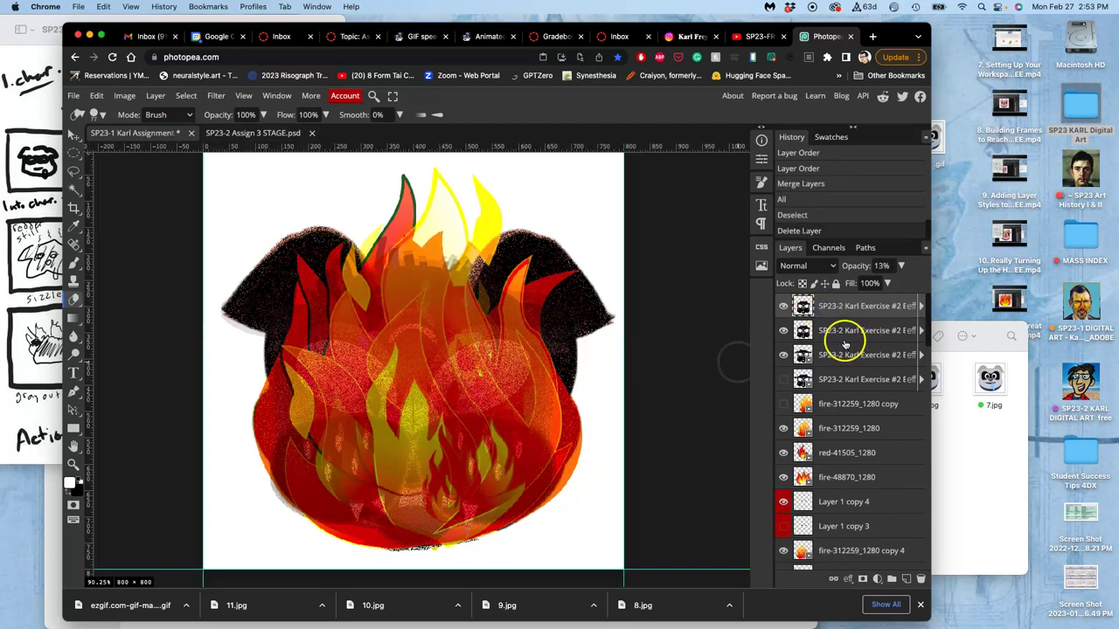
Step: Show the fourth cat overlay layer, nudge it slightly, and set its opacity to 38%
left_click(784, 380)
left_click(836, 381)
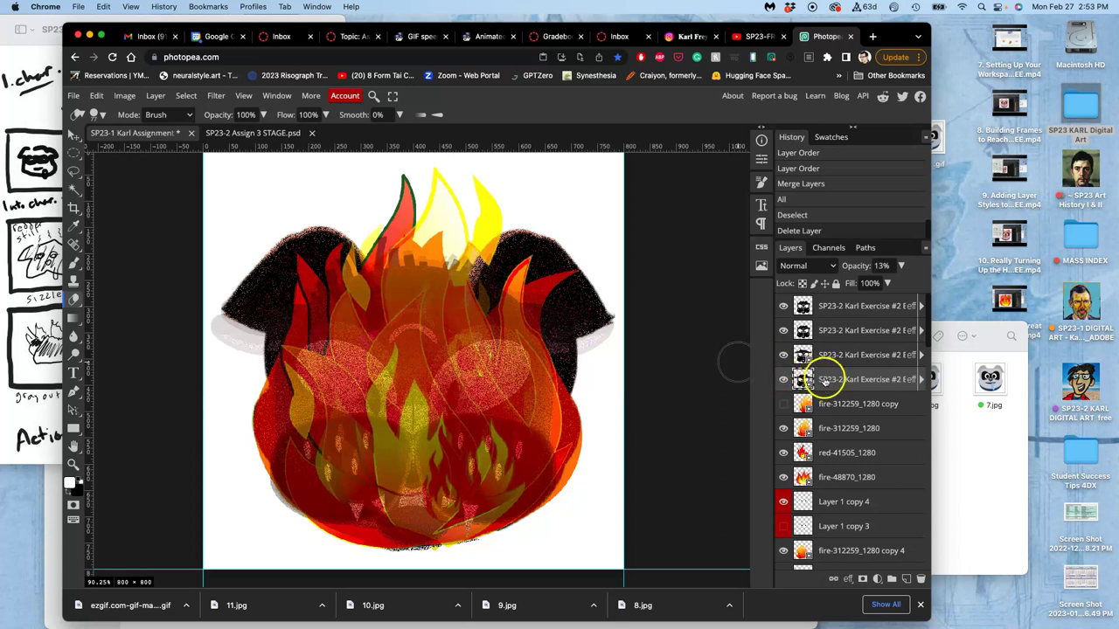
left_click(74, 134)
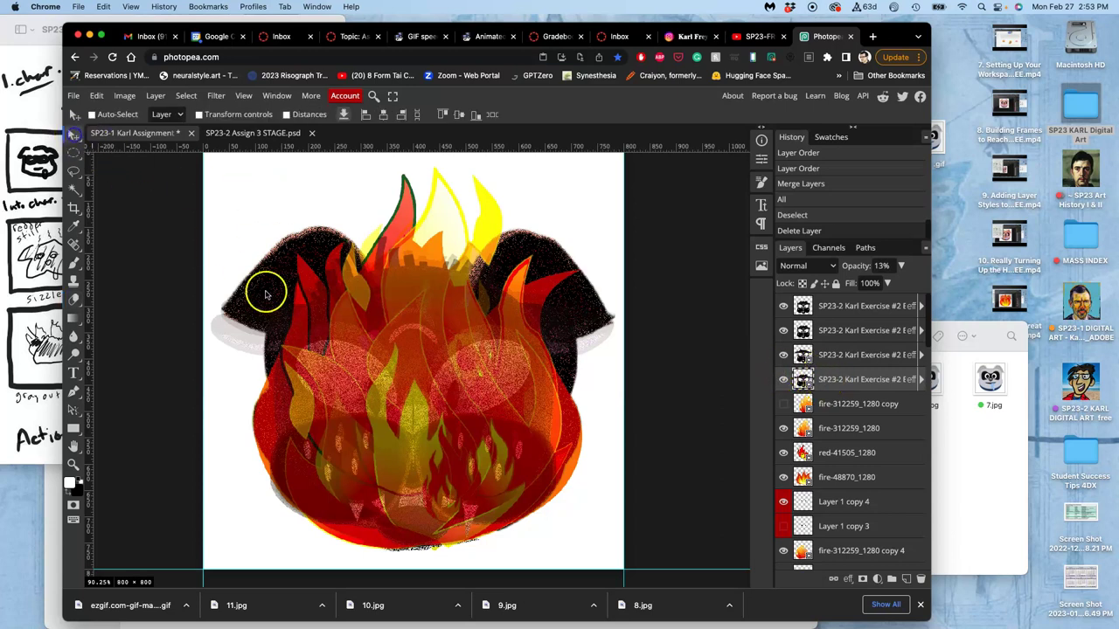
left_click(267, 294)
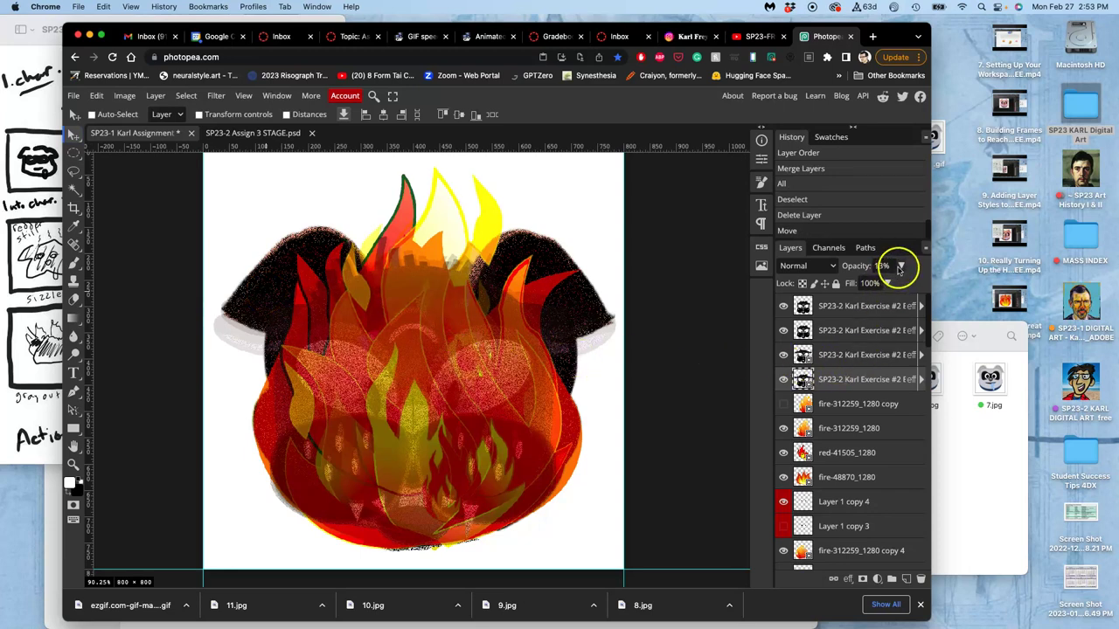
left_click(900, 266)
left_click_drag(872, 287, 868, 286)
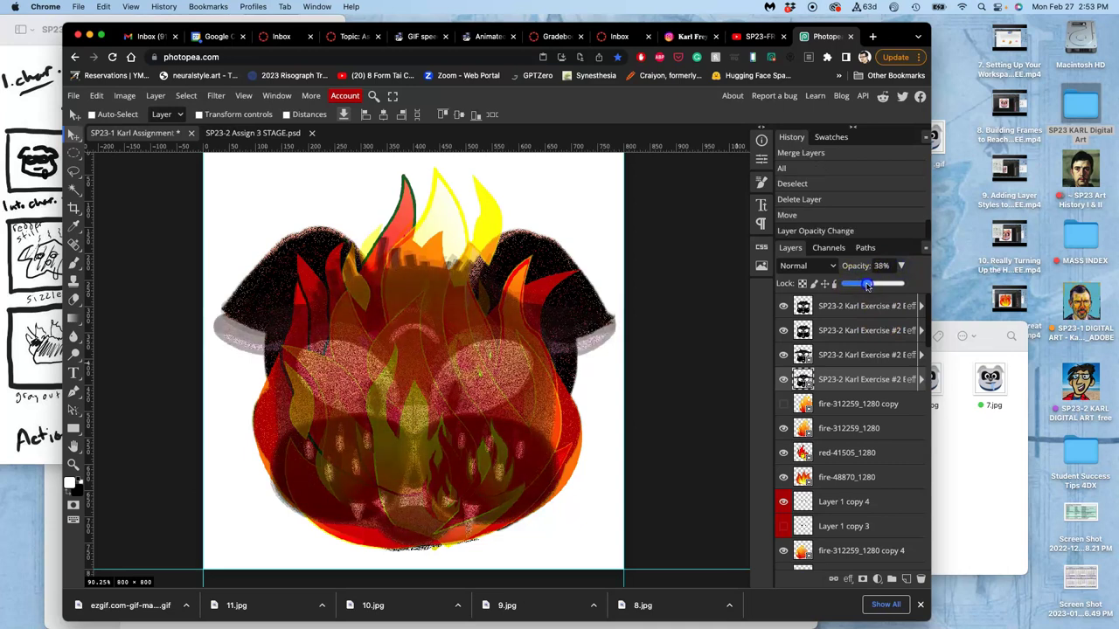
Step: Select the fire-312259_1280, red-41505_1280, fire-48870_1280 and fire-312259 copy 4 and copy 2 layers
scroll(848, 397, "down", 3)
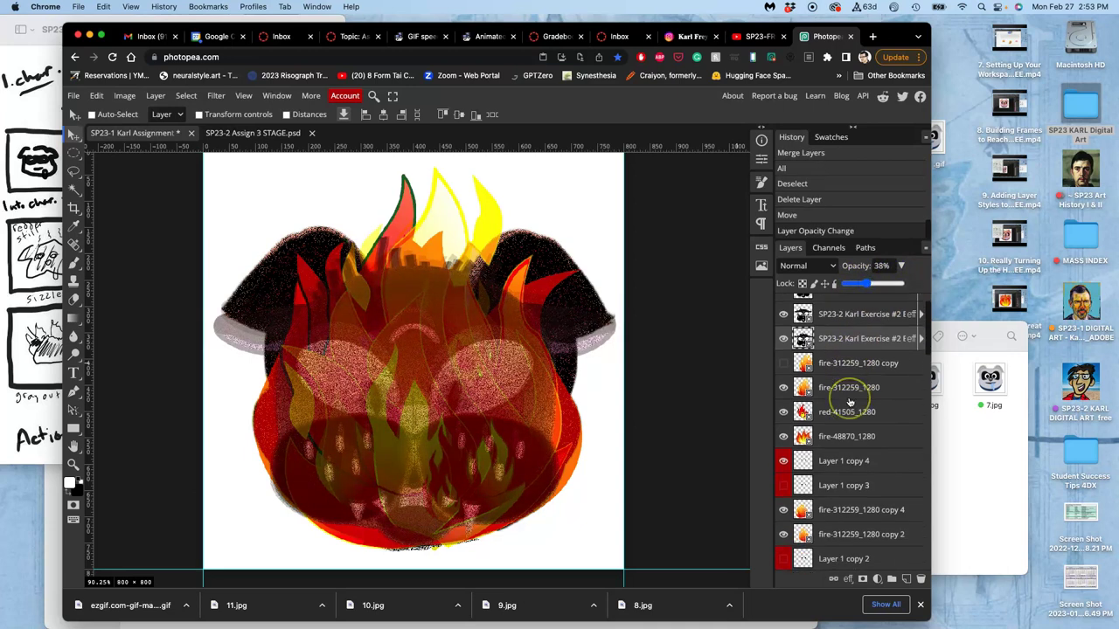
left_click(845, 360)
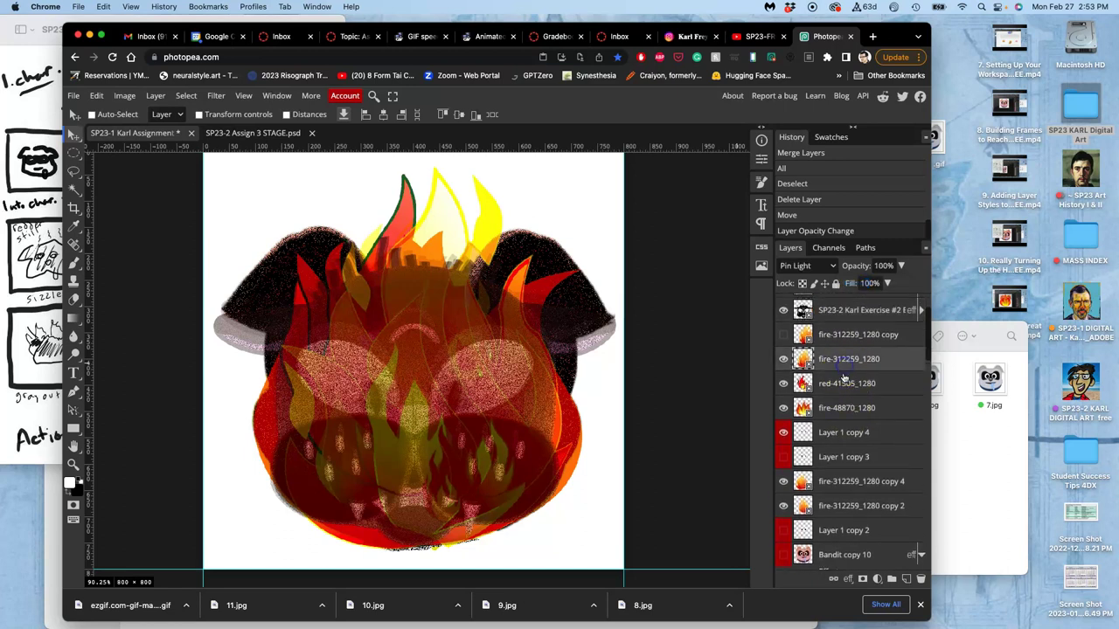
left_click(839, 385, "shift")
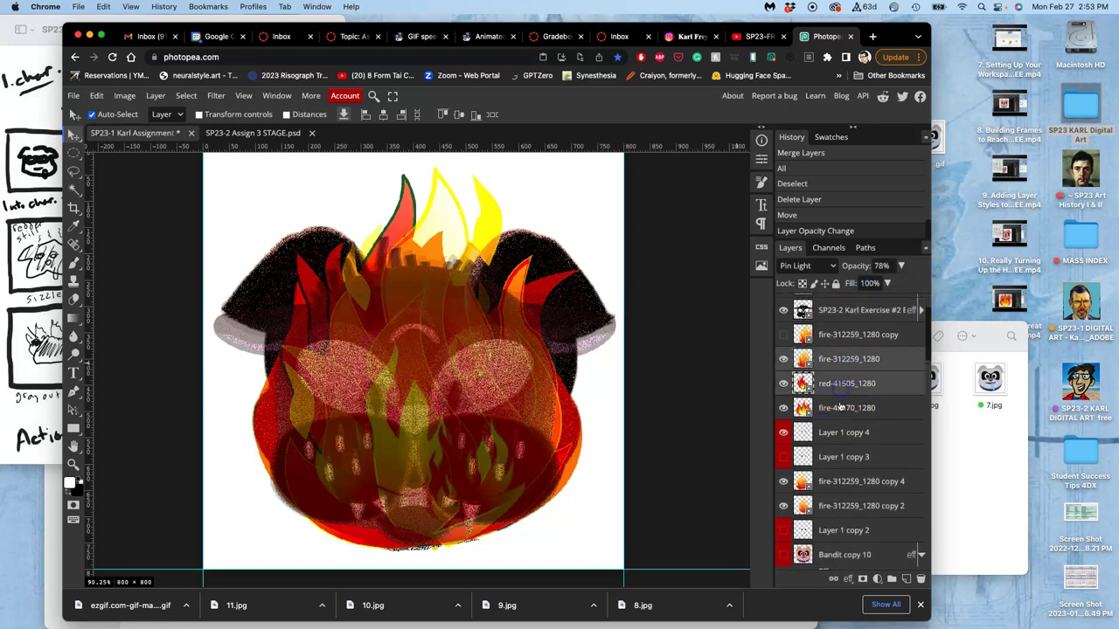
left_click(841, 408, "shift")
scroll(840, 402, "down", 2)
left_click(837, 437)
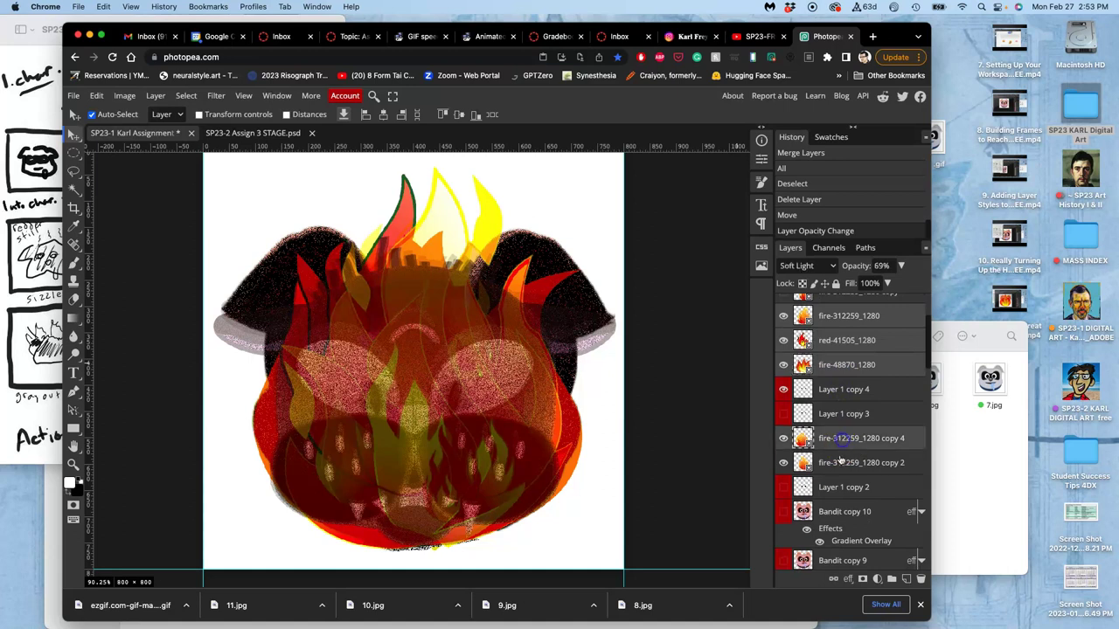
left_click(839, 463, "shift")
scroll(839, 463, "down", 3)
scroll(839, 465, "down", 10)
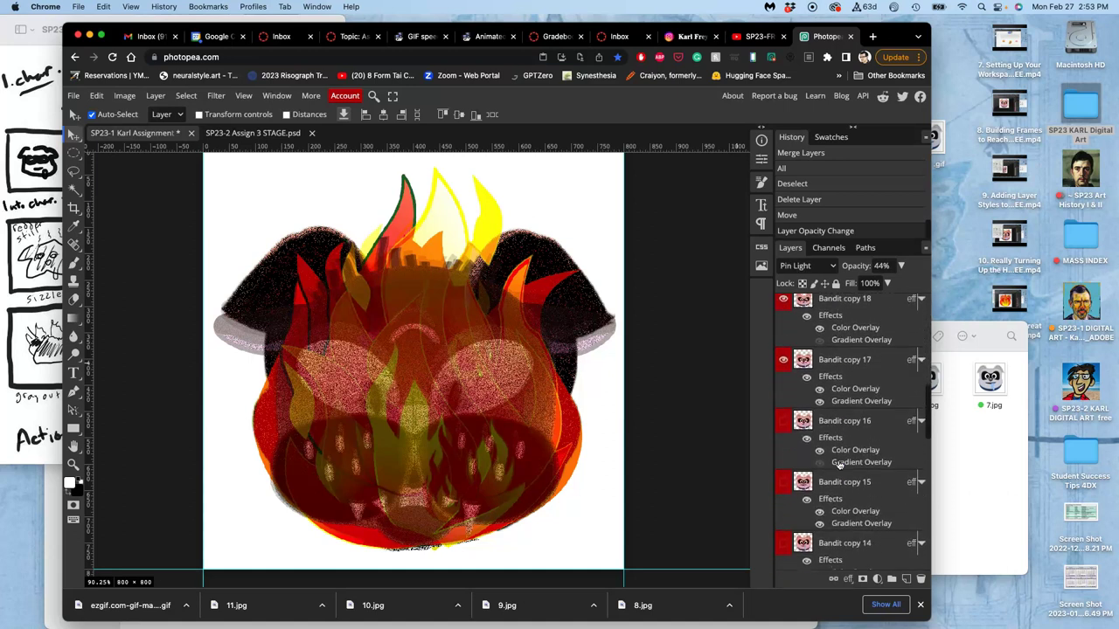
Step: Select the fire-48870_1280 copy and fire-312259_1280 copy 3 layers and flip them horizontally
scroll(838, 465, "down", 4)
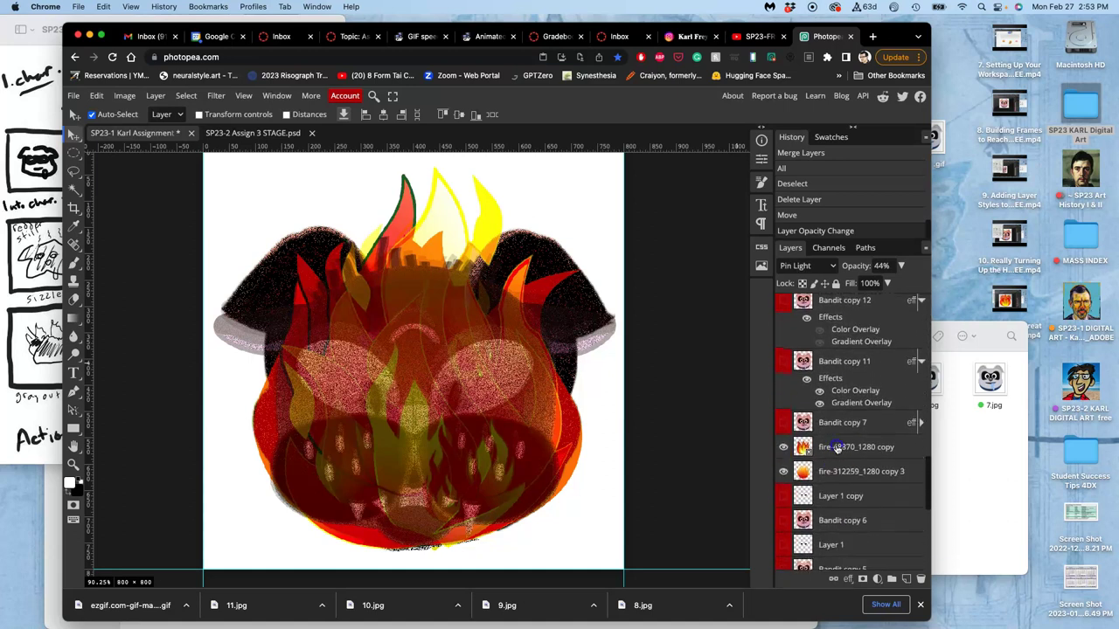
left_click(837, 447)
left_click(836, 471, "shift")
scroll(836, 472, "down", 4)
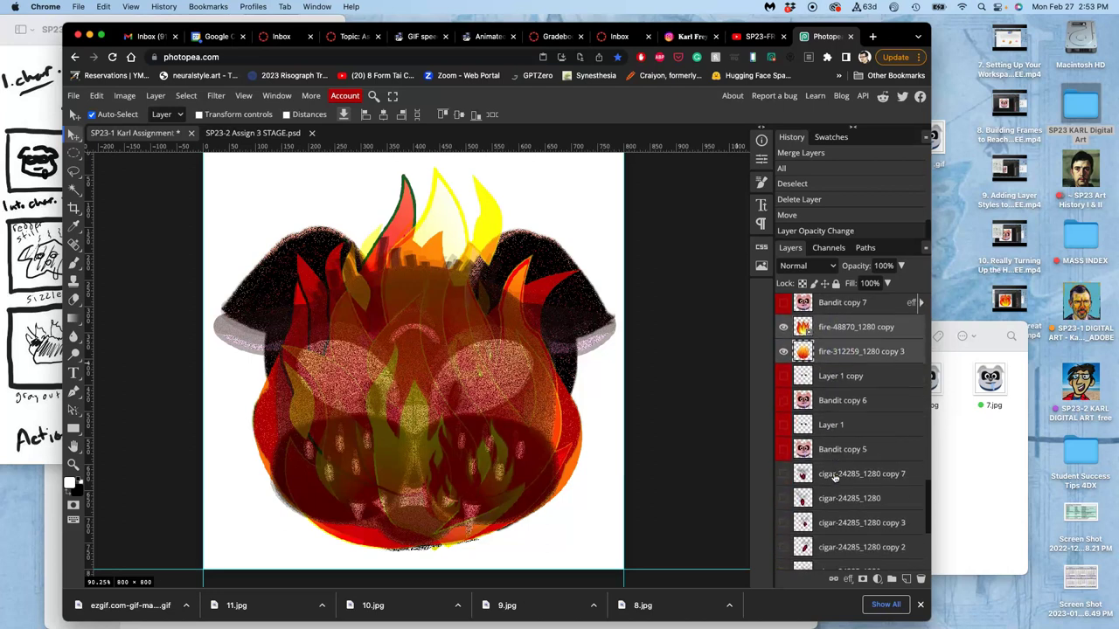
scroll(834, 477, "up", 6)
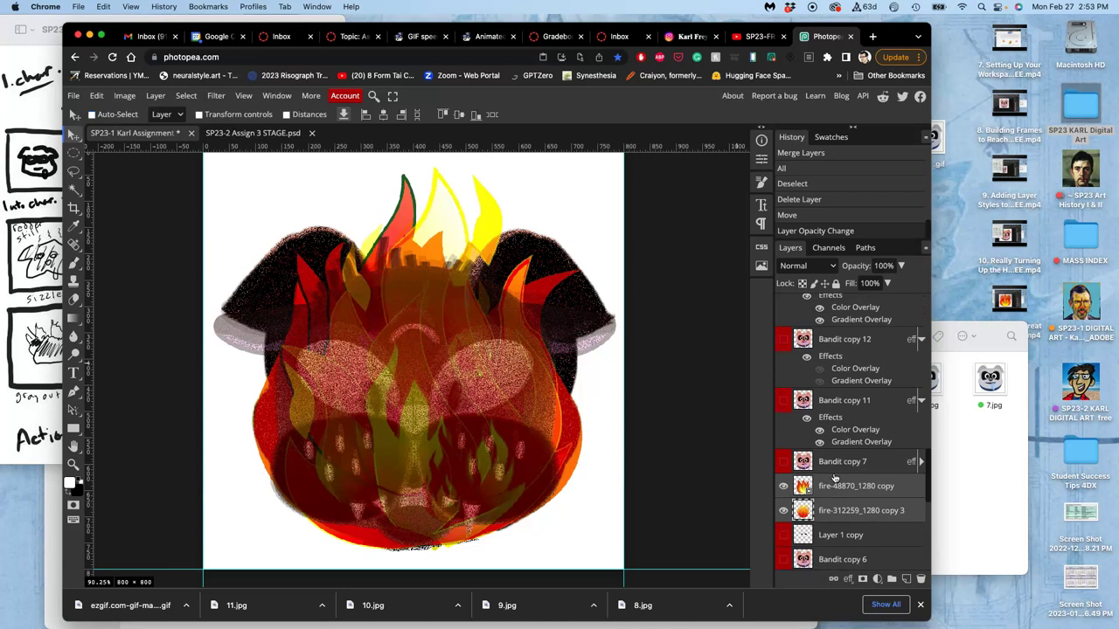
key("ctrl+t")
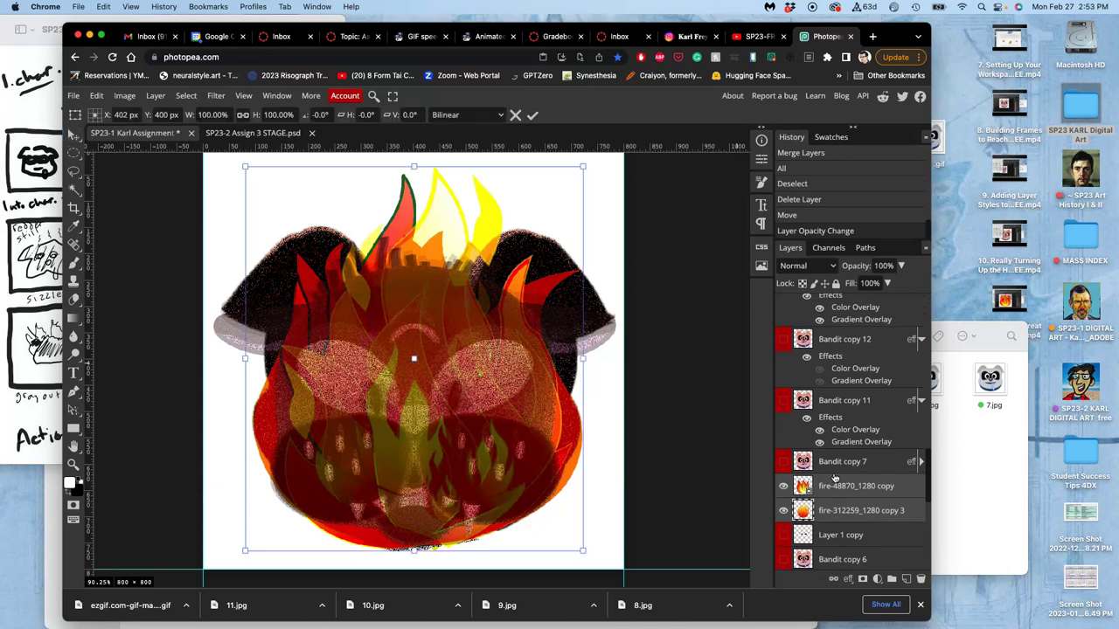
right_click(528, 372)
left_click(568, 550)
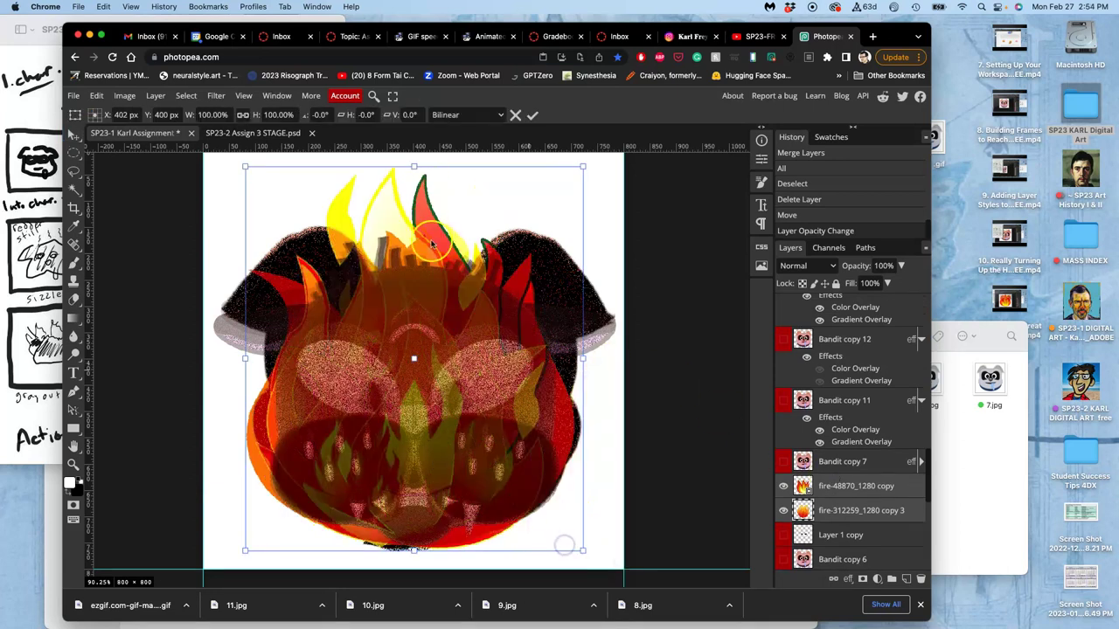
Step: Stretch the flipped flames slightly taller, shift them up and right, and commit the transform
left_click_drag(414, 170, 418, 199)
left_click(442, 367)
left_click_drag(441, 367, 445, 361)
left_click(421, 200)
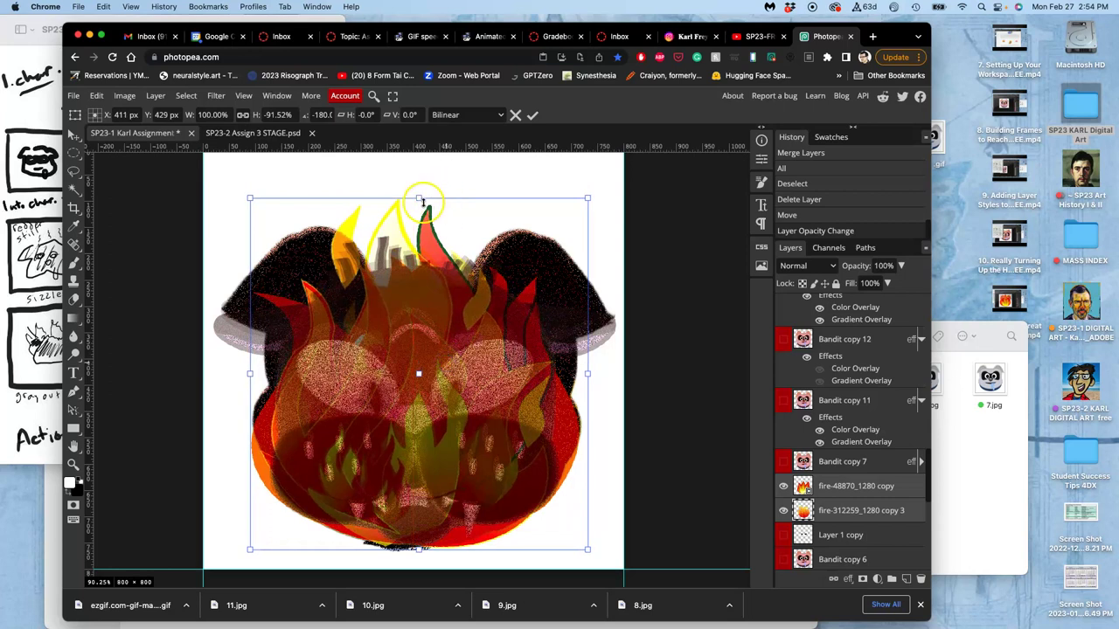
left_click_drag(420, 200, 404, 228)
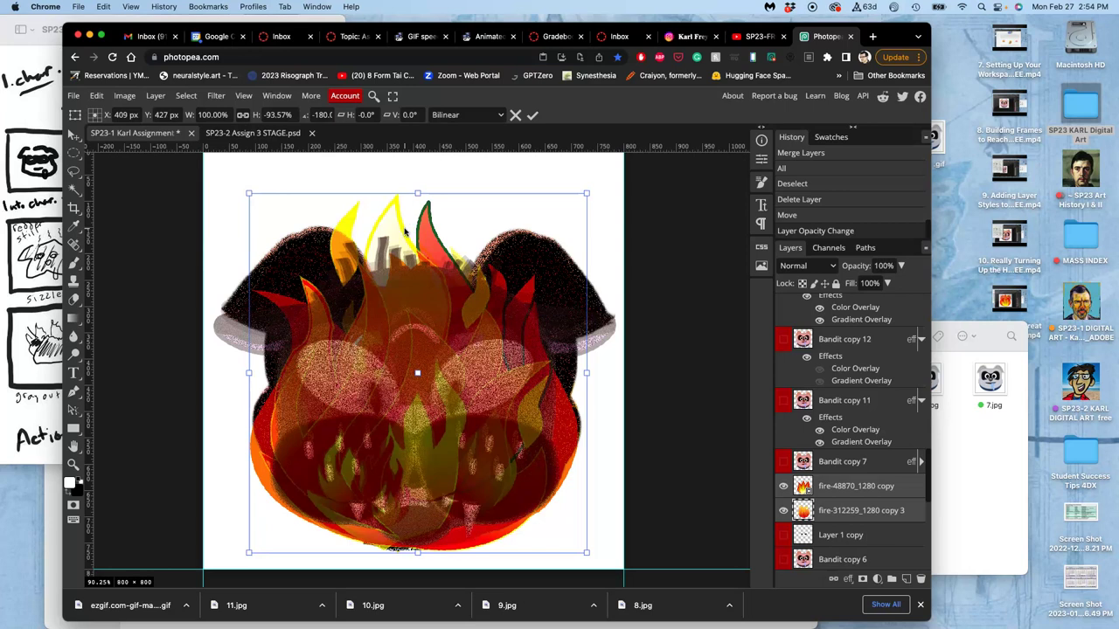
key("Return")
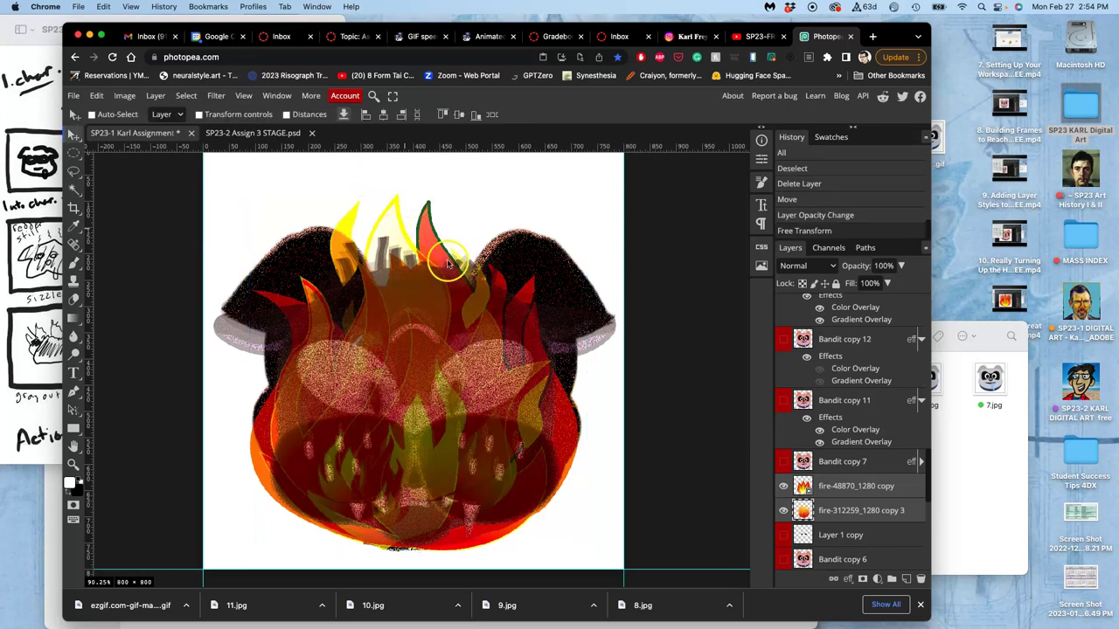
Step: Hide the fire-312259_1280 copy 2 layer, briefly toggling fire-48870_1280 to compare
scroll(844, 459, "down", 1)
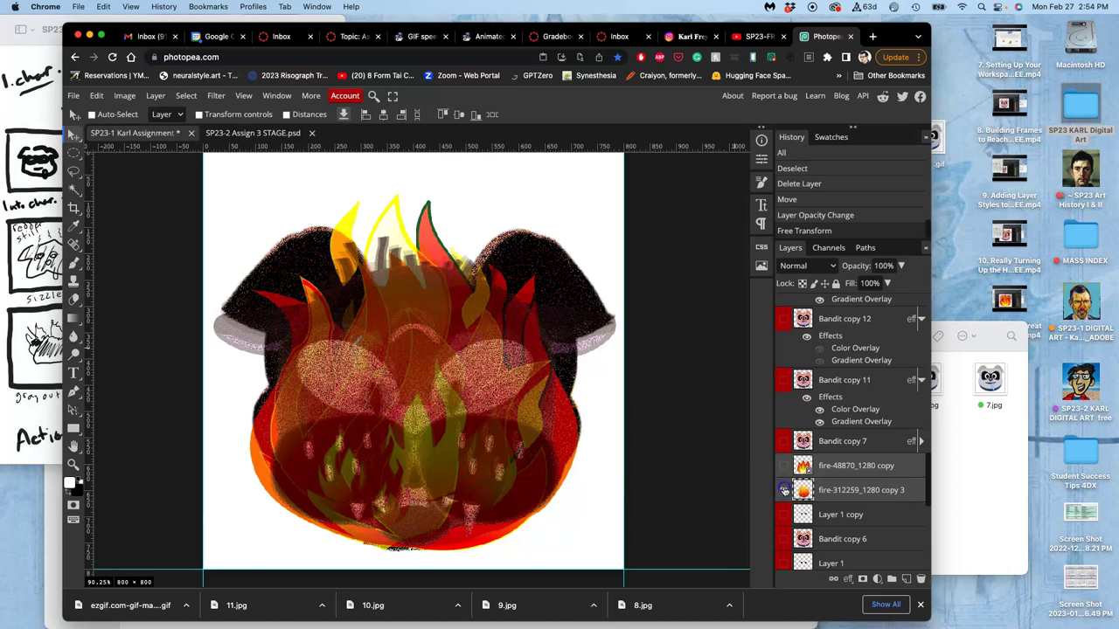
scroll(784, 492, "down", 10)
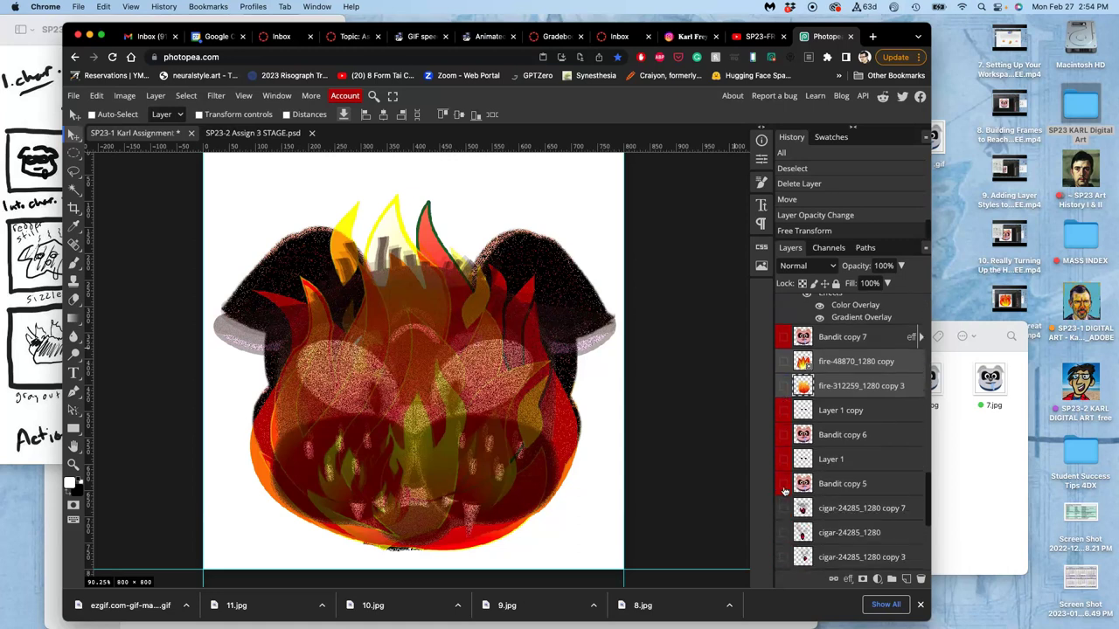
scroll(784, 491, "up", 10)
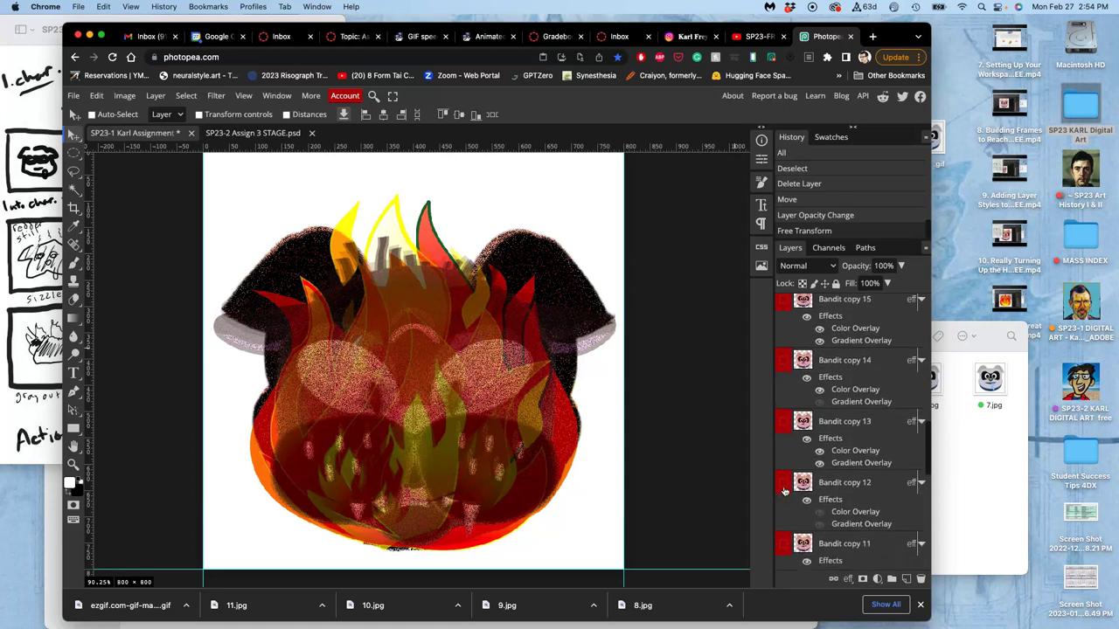
scroll(784, 491, "up", 4)
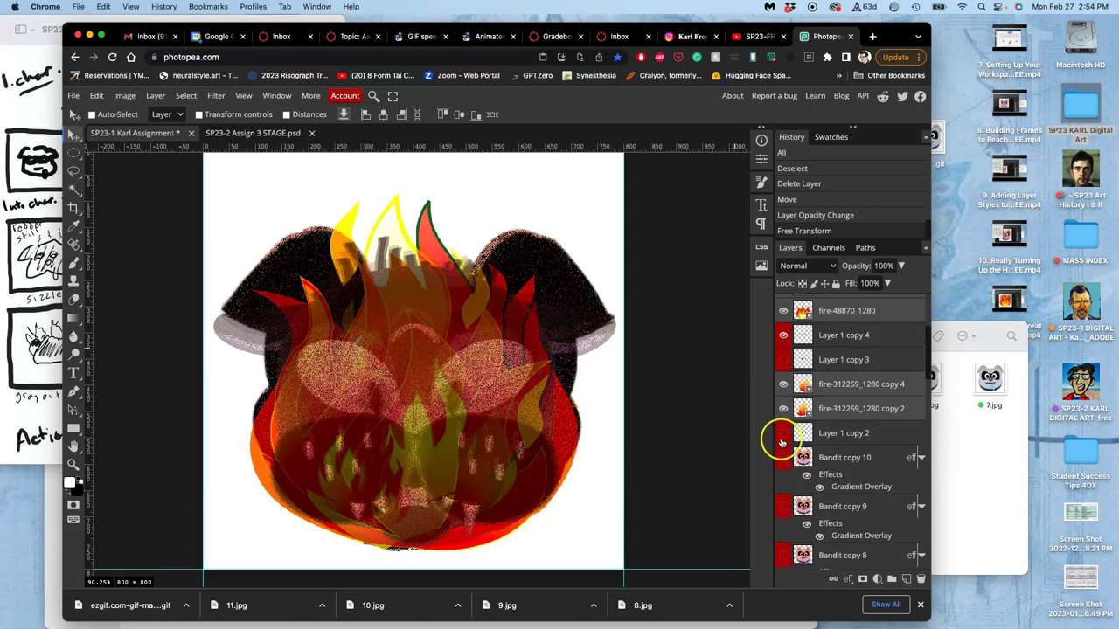
left_click(783, 408)
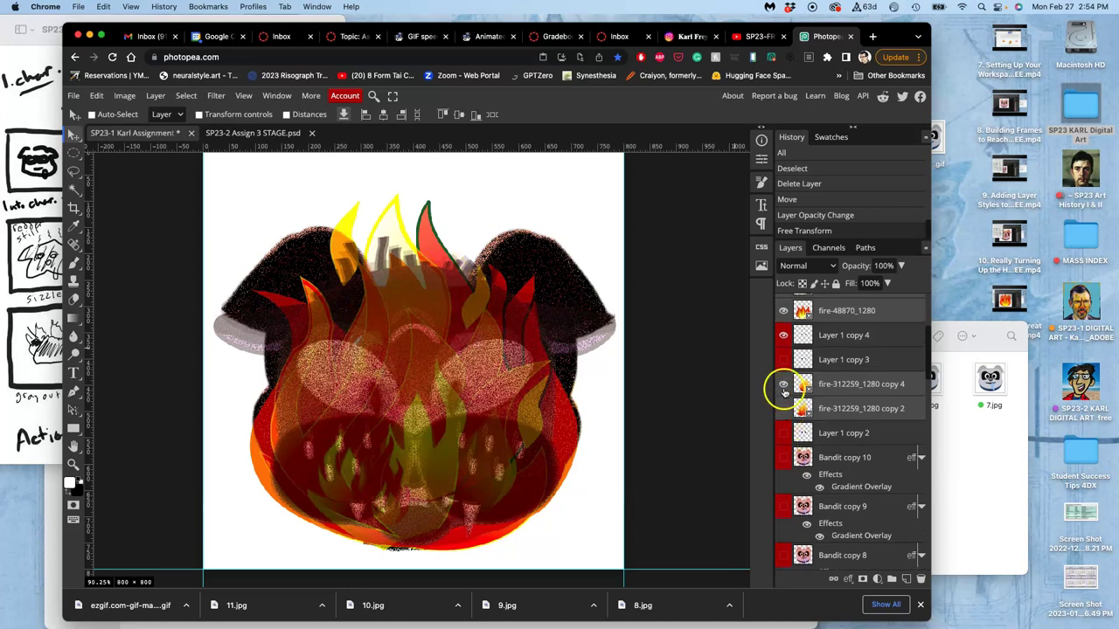
left_click(783, 310)
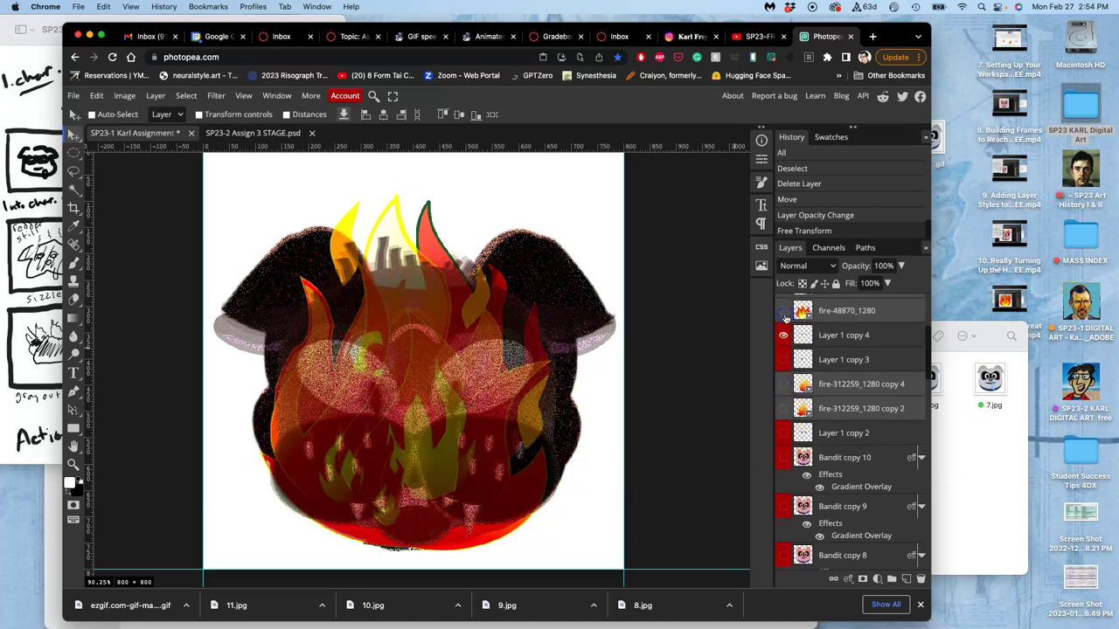
left_click(783, 310)
Step: Lower the fire-48870_1280 layer's opacity to about 65%
scroll(785, 319, "up", 1)
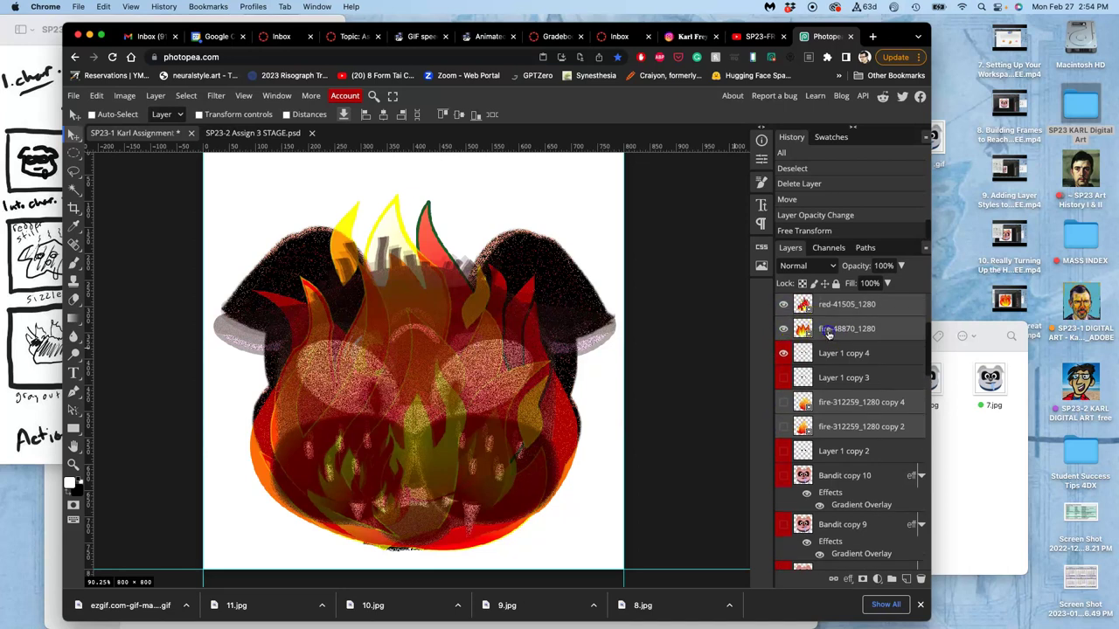
left_click(817, 327)
left_click(900, 267)
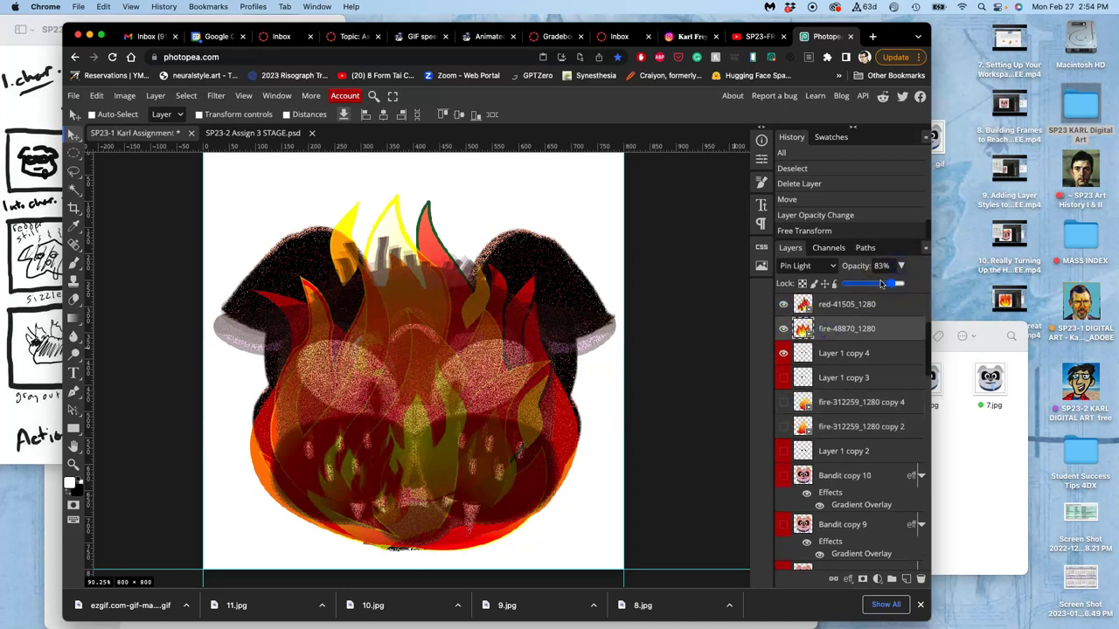
left_click(883, 284)
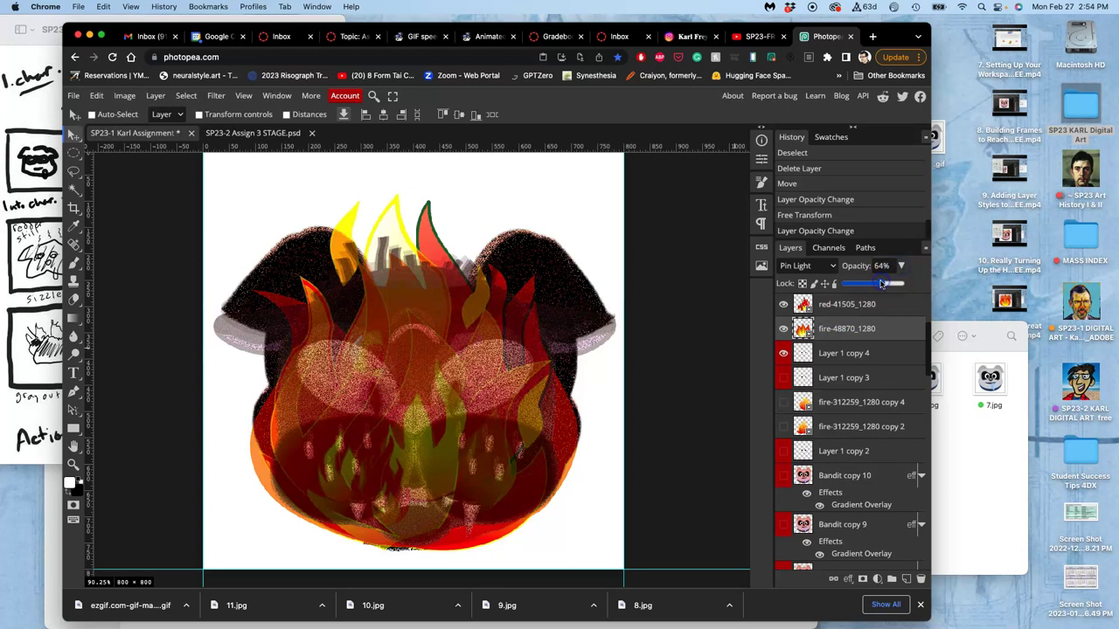
scroll(850, 415, "down", 5)
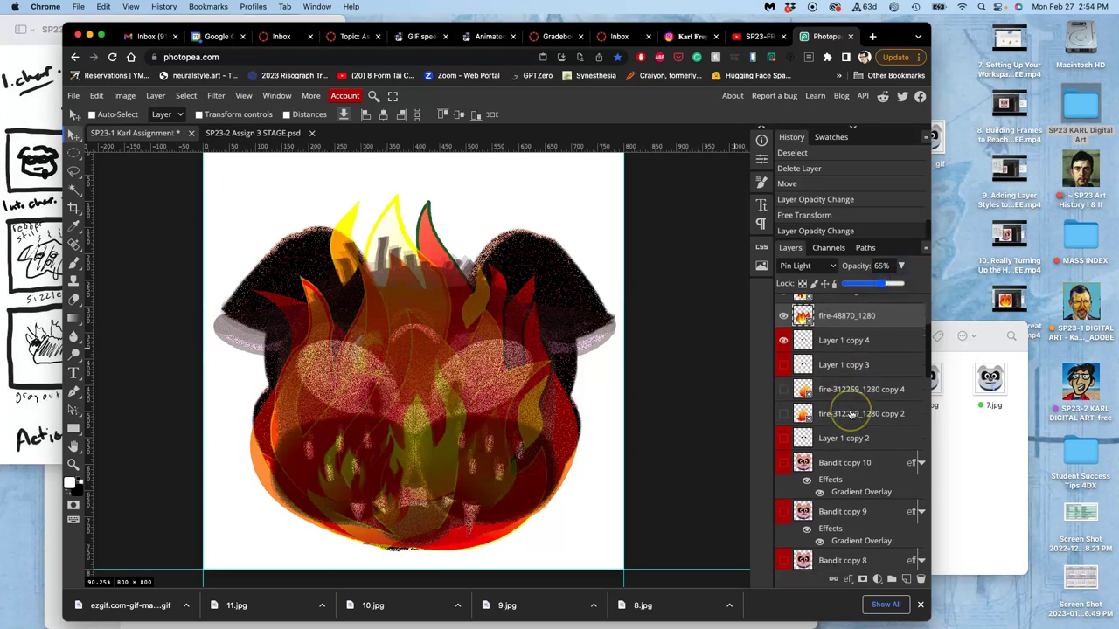
Step: Duplicate Bandit copy 18 and copy 17, then hide the original two layers
scroll(850, 415, "down", 4)
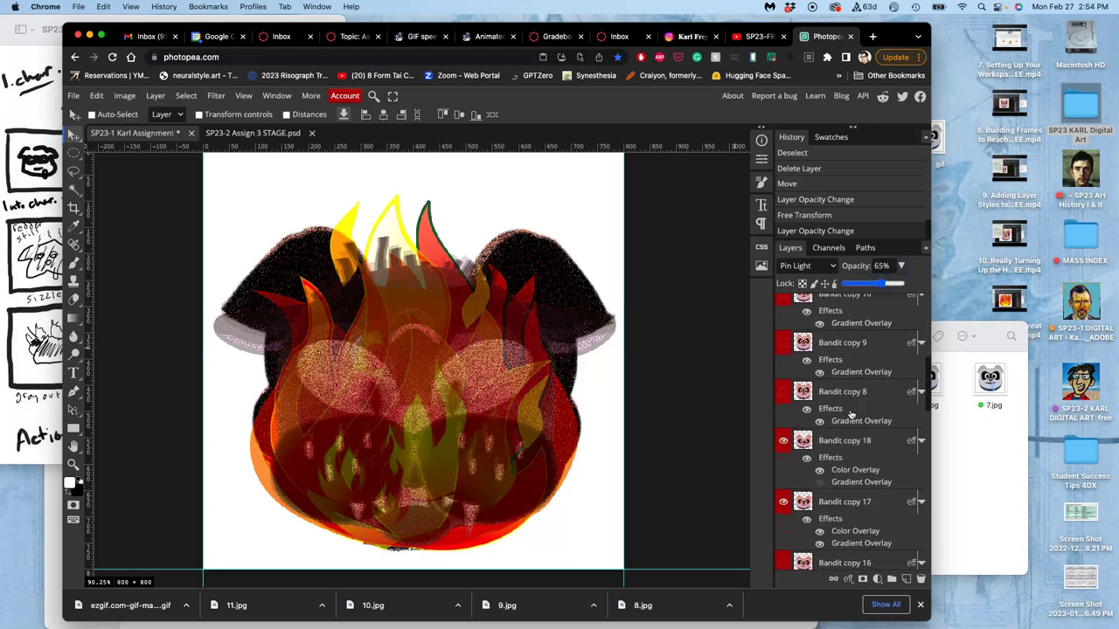
left_click(843, 440)
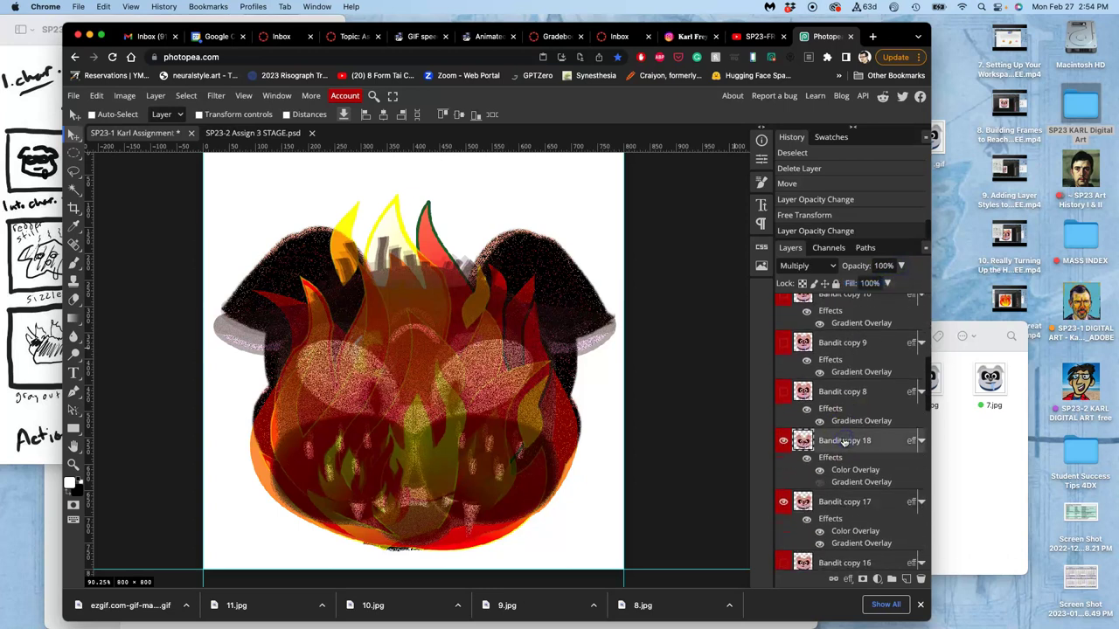
left_click(837, 502)
key("ctrl+j")
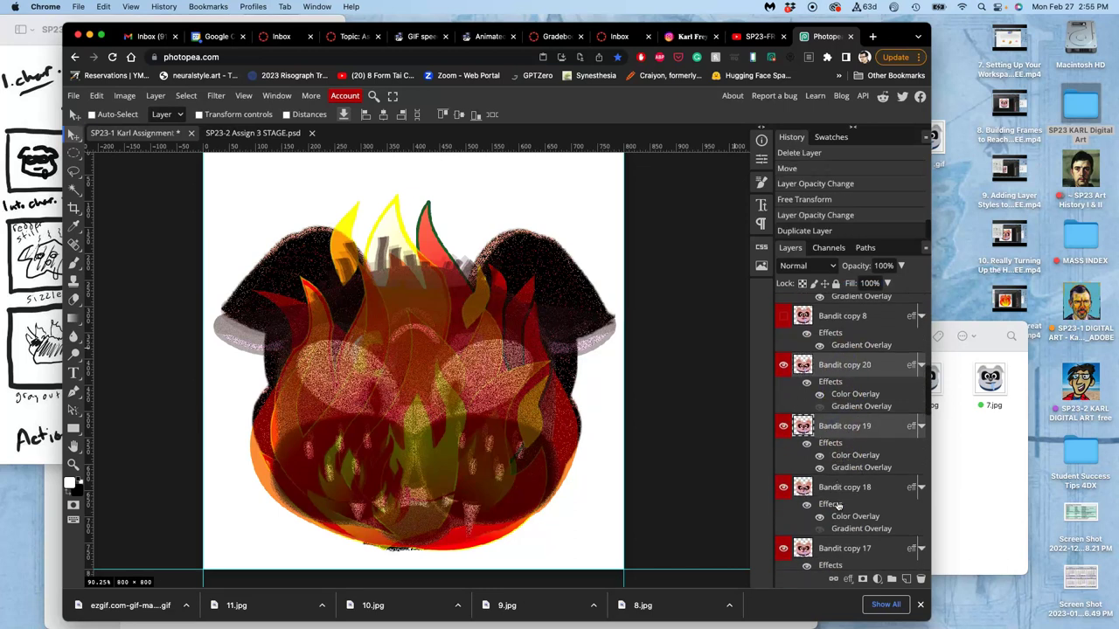
left_click(783, 478)
left_click(783, 539)
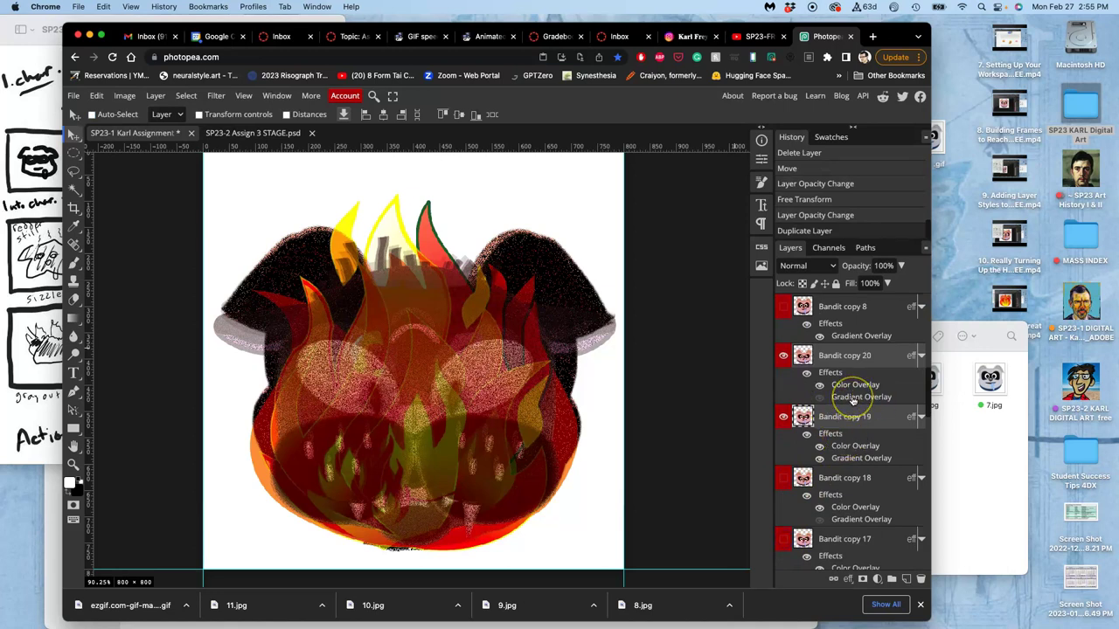
Step: Squash the new Bandit copies from the top to about 94% height
scroll(852, 400, "up", 1)
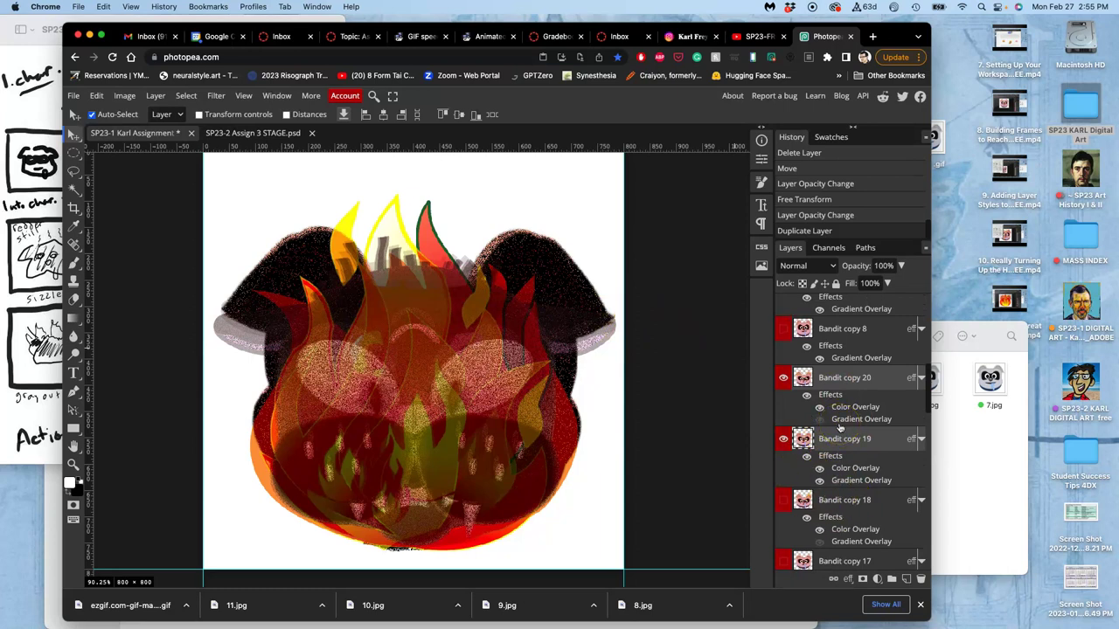
key("super+t")
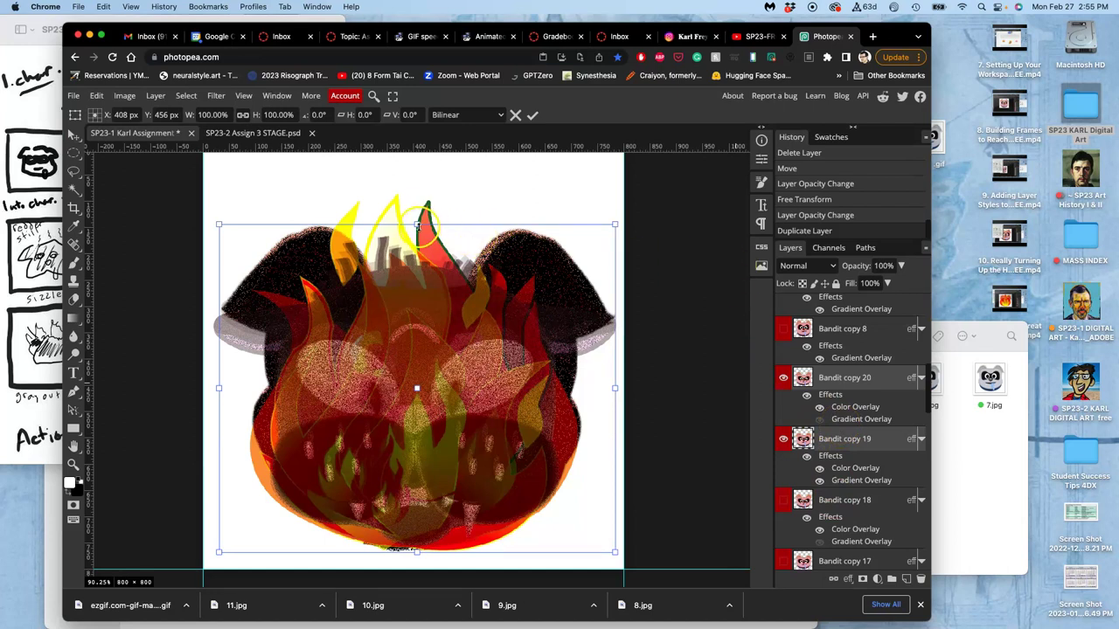
left_click_drag(417, 225, 418, 243)
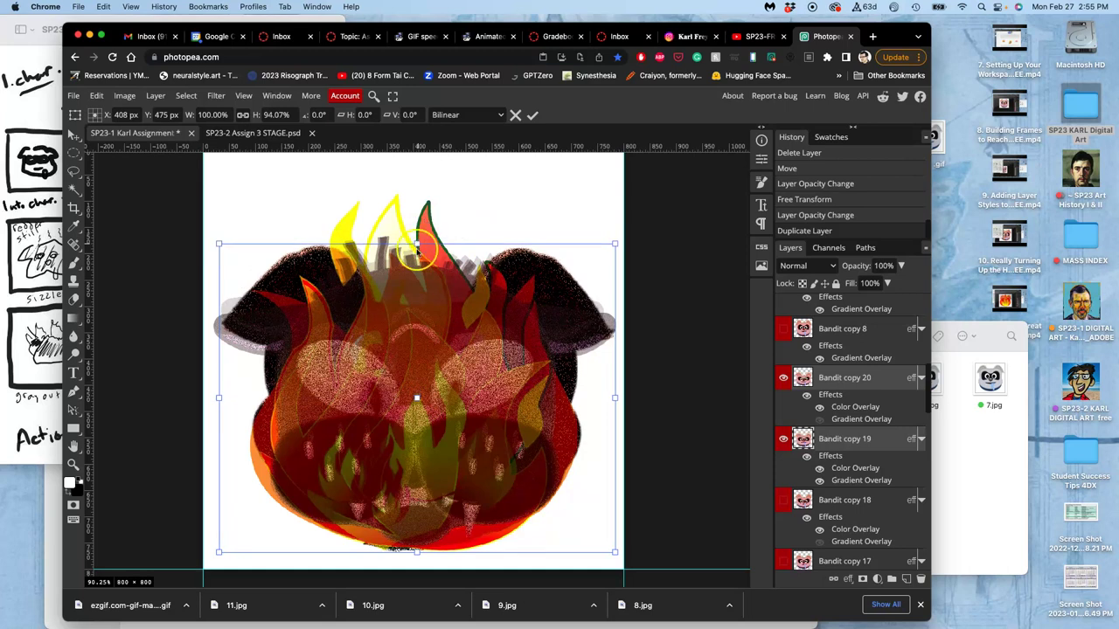
key("Return")
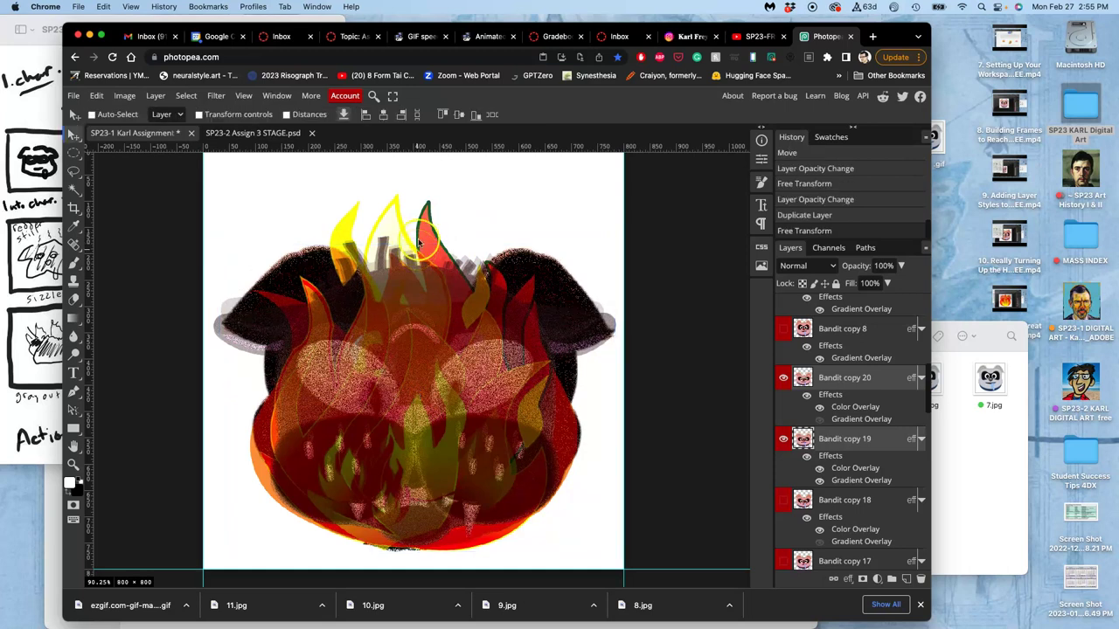
Step: Compare against STAGE.psd while toggling the fire-312259_1280 copy and red-41505_1280 layers
left_click(282, 133)
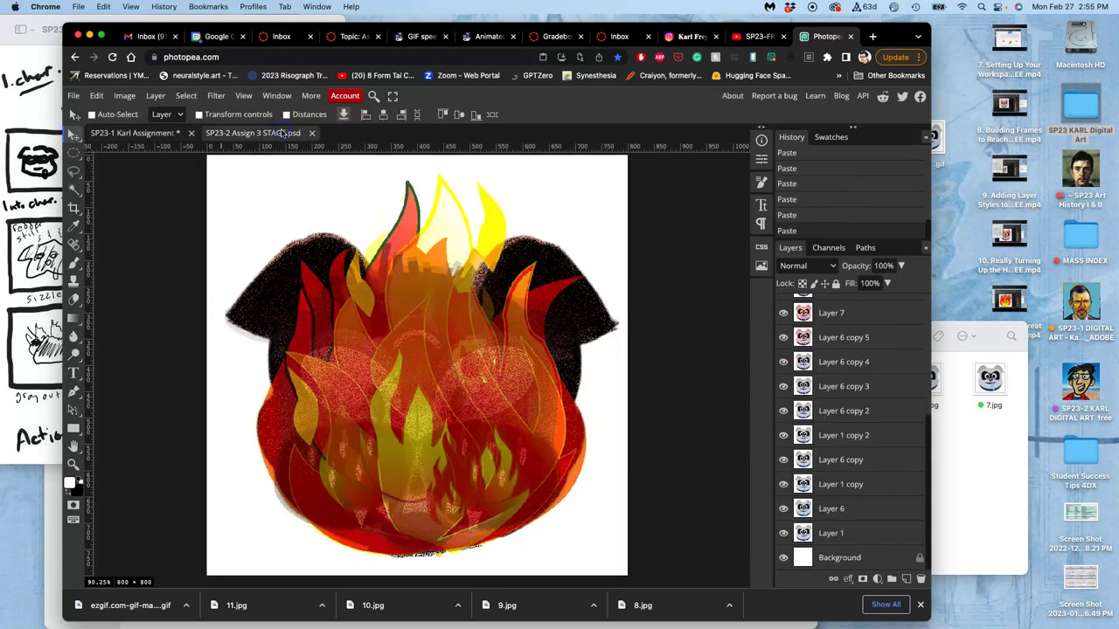
left_click(162, 134)
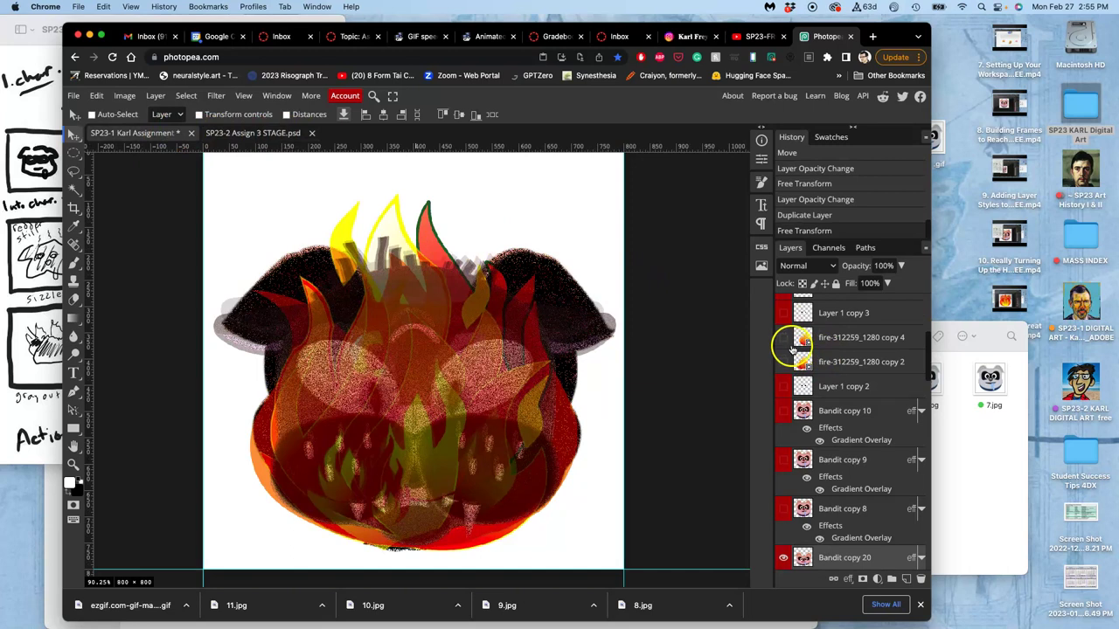
scroll(784, 343, "up", 5)
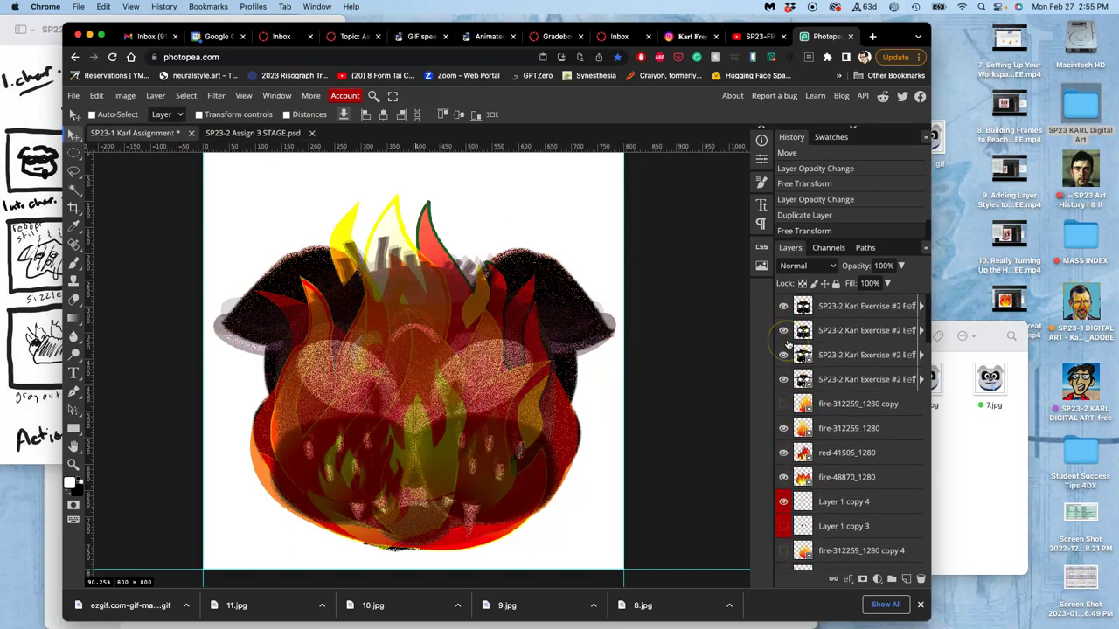
left_click(784, 405)
left_click(784, 405)
left_click(784, 405)
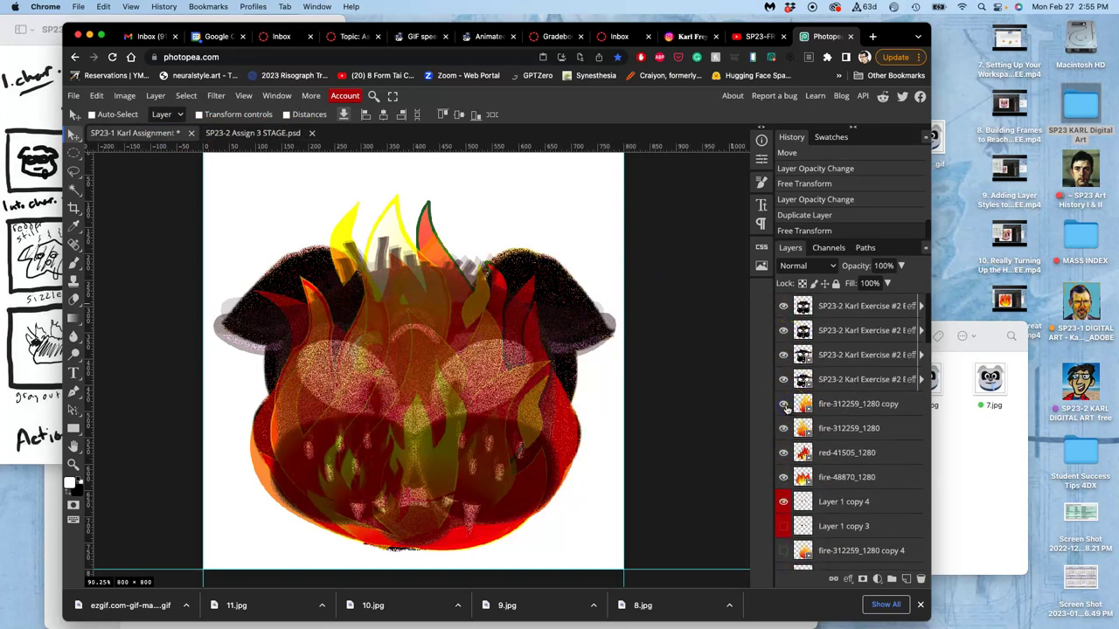
left_click(287, 135)
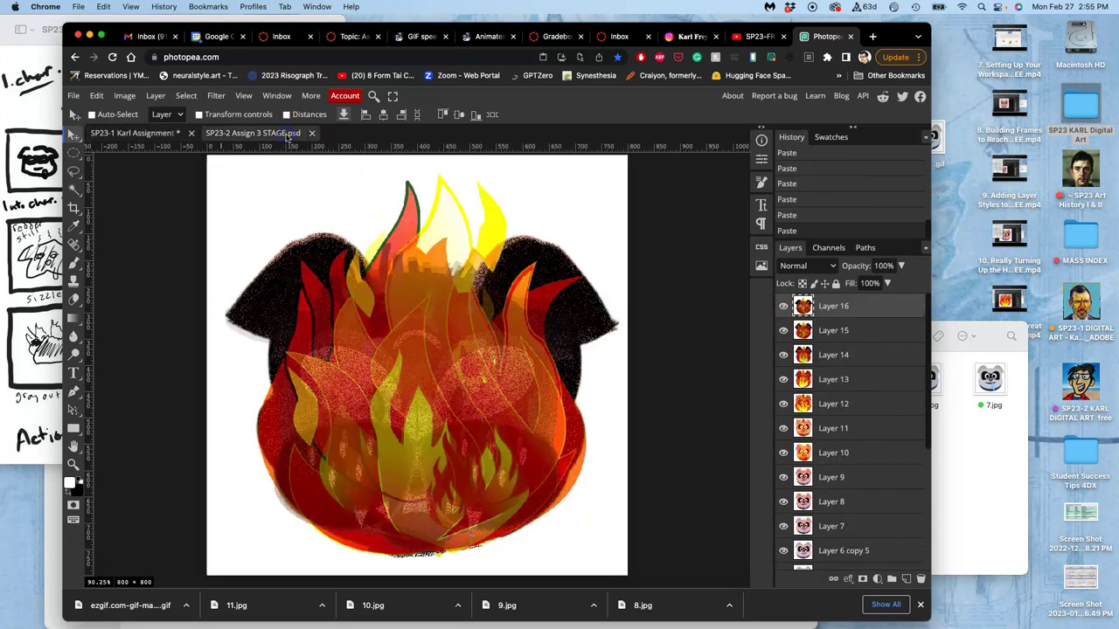
left_click(163, 133)
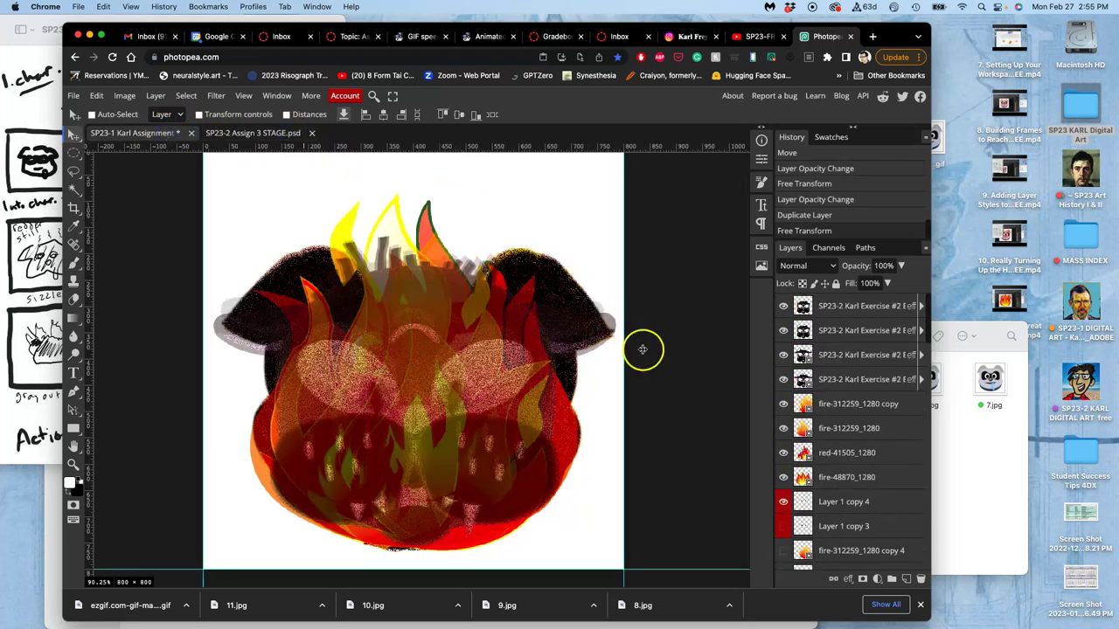
left_click(783, 453)
left_click(783, 453)
Step: Duplicate red-41505_1280 and move the copy above fire-312259_1280
left_click(834, 454)
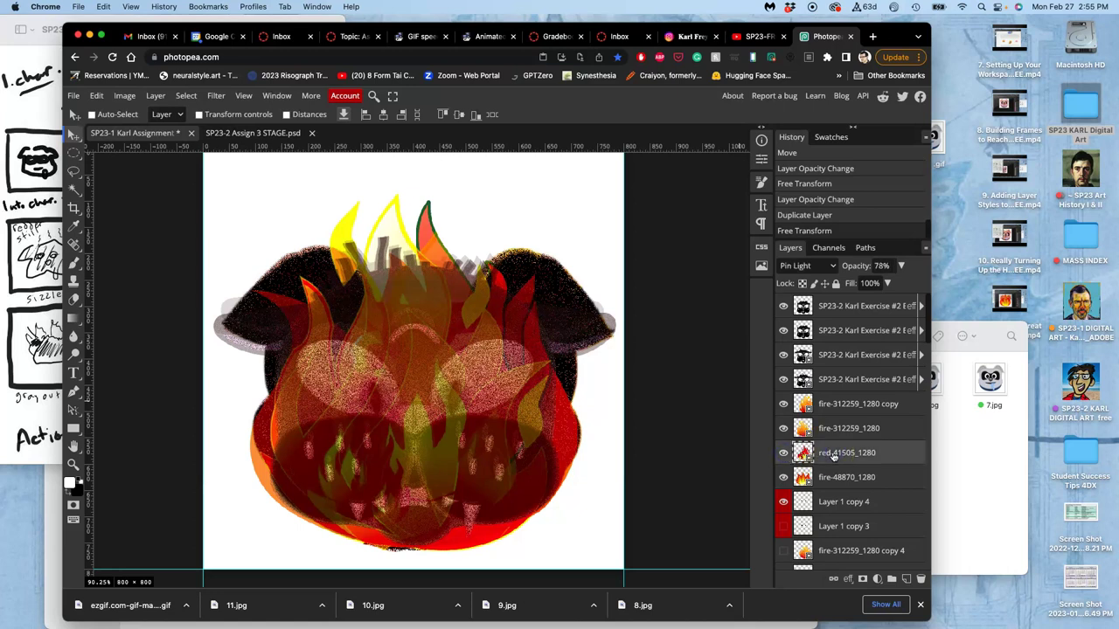
key("super+j")
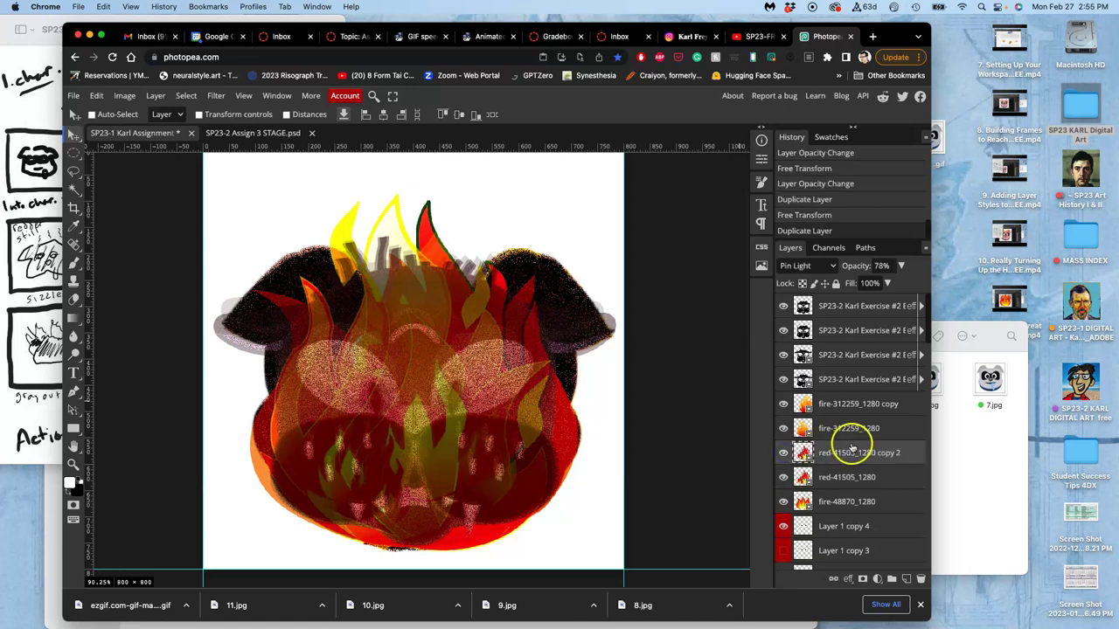
key("super+bracketright")
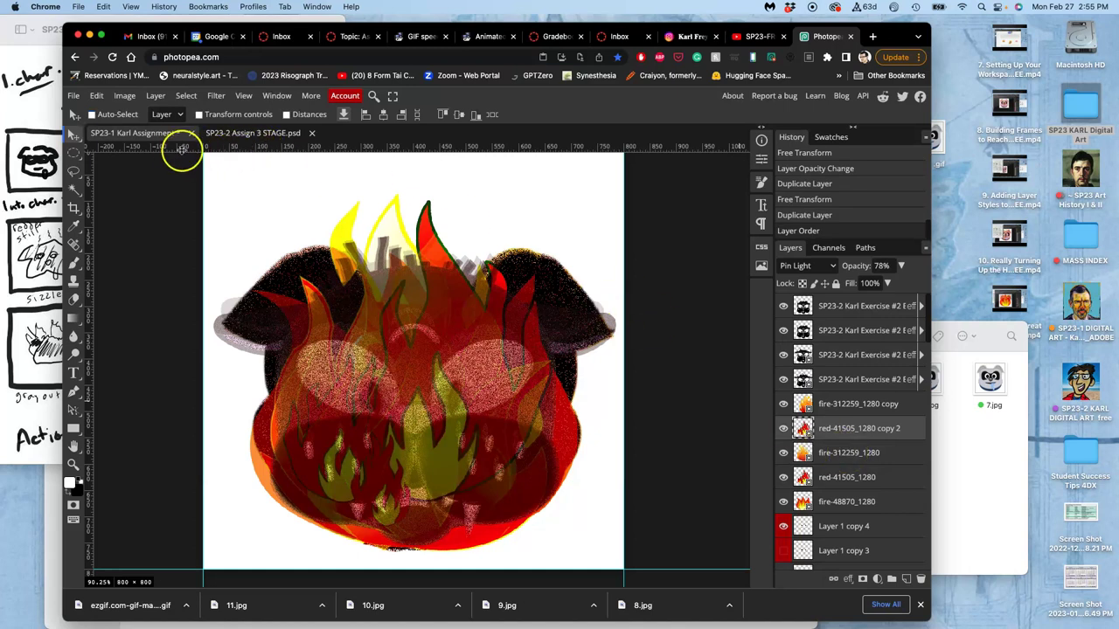
left_click(234, 133)
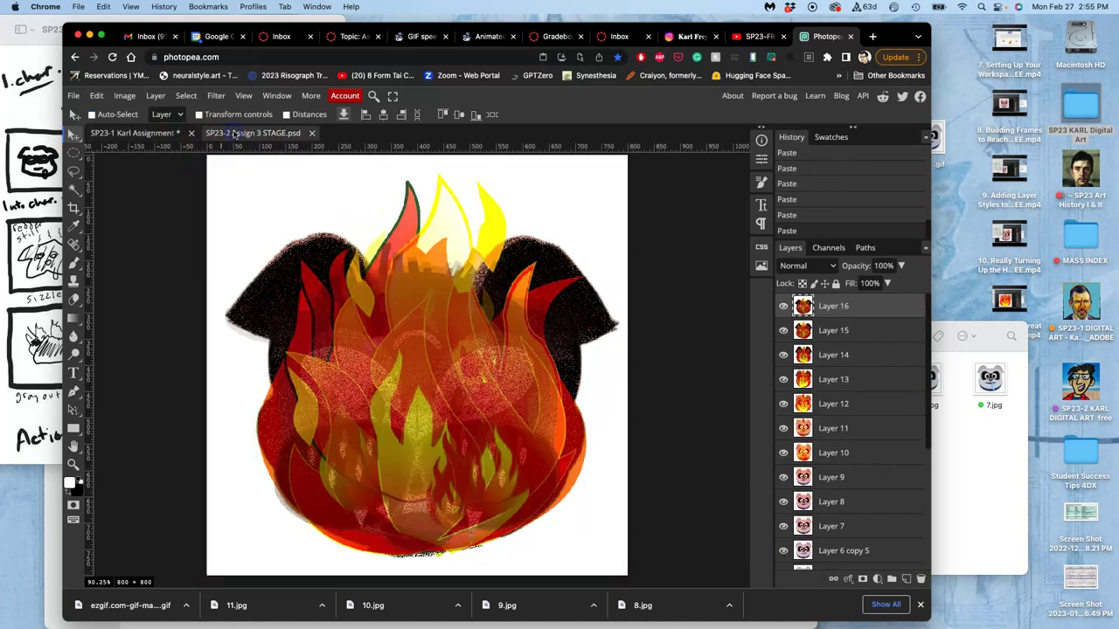
left_click(155, 133)
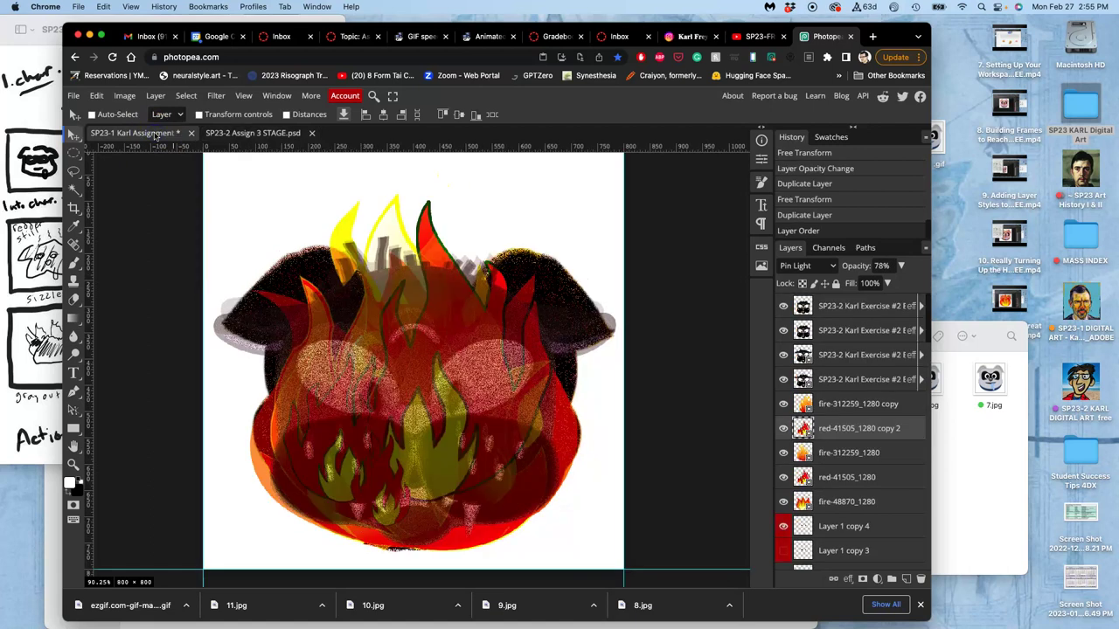
Step: Set the red flame copy's blend mode to Overlay and check it against STAGE.psd
left_click(799, 266)
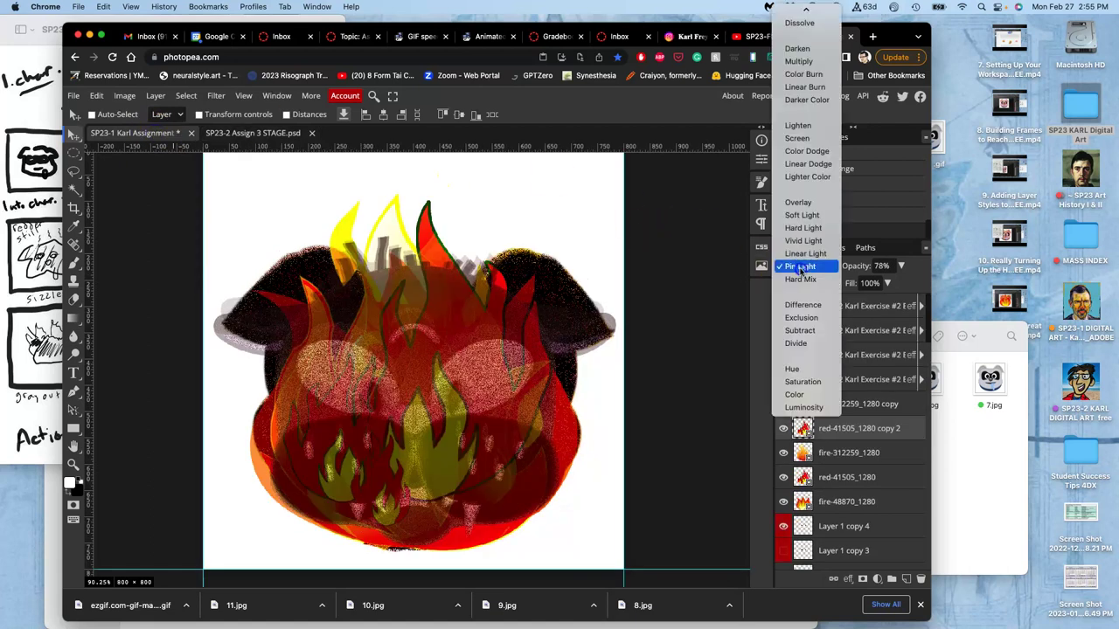
left_click(798, 203)
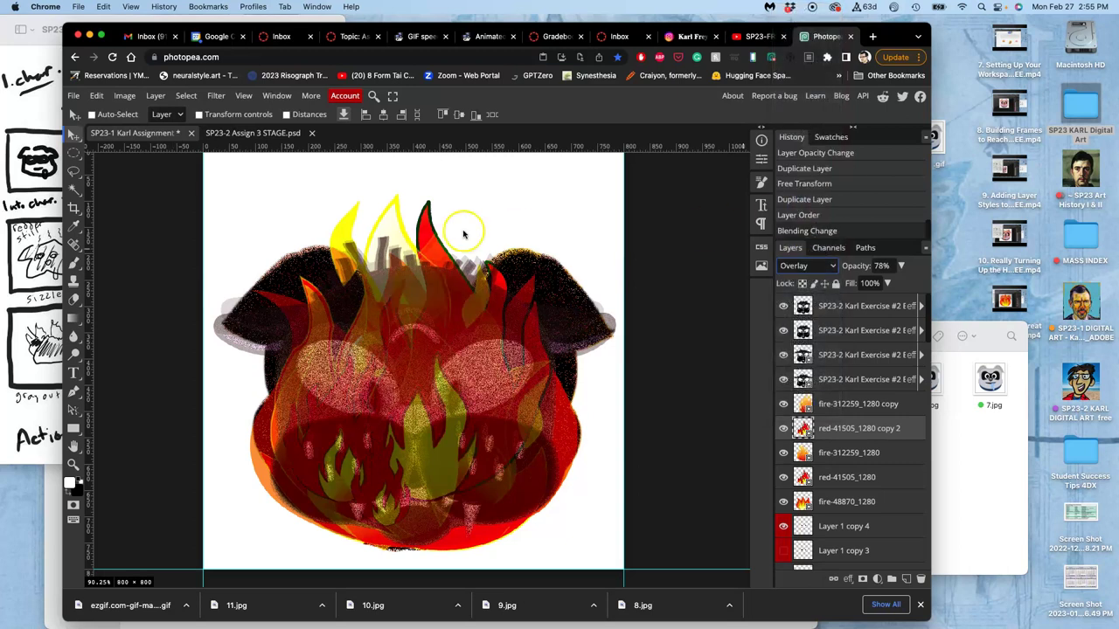
left_click(267, 133)
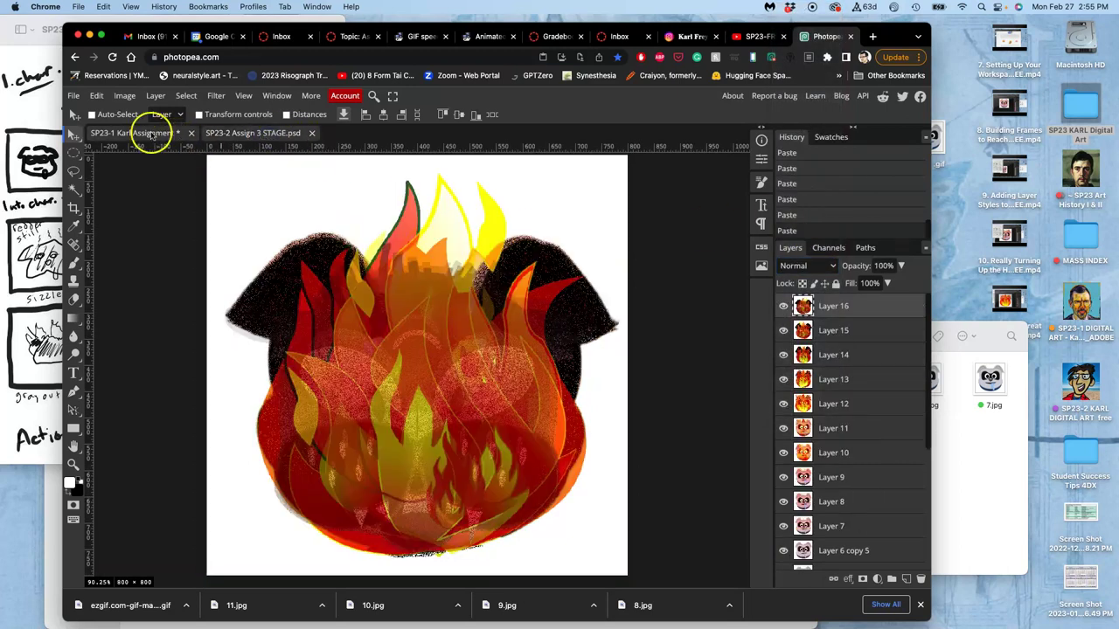
left_click(150, 133)
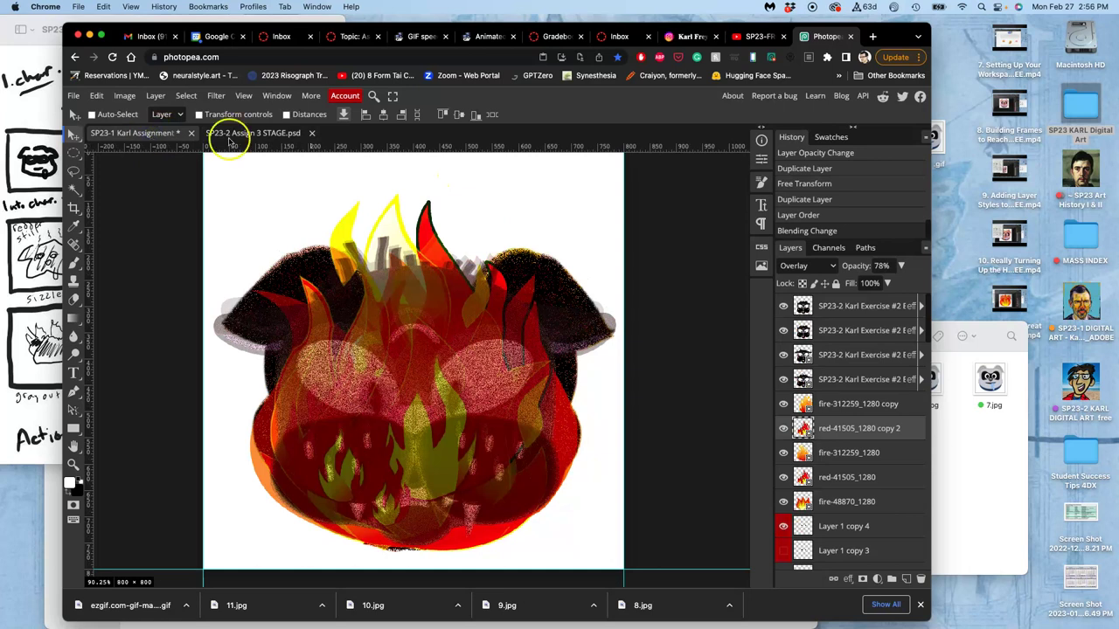
Step: Duplicate the translucent cat head layer and hide the fifth head copy
left_click(783, 379)
left_click(783, 379)
left_click(850, 384)
key("super+j")
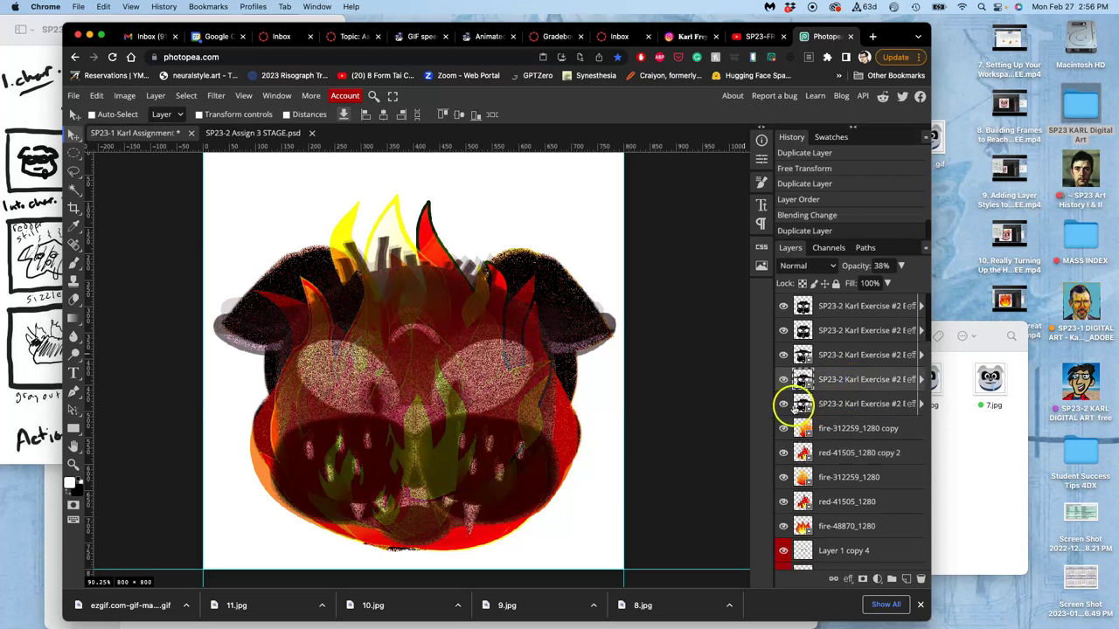
left_click(783, 404)
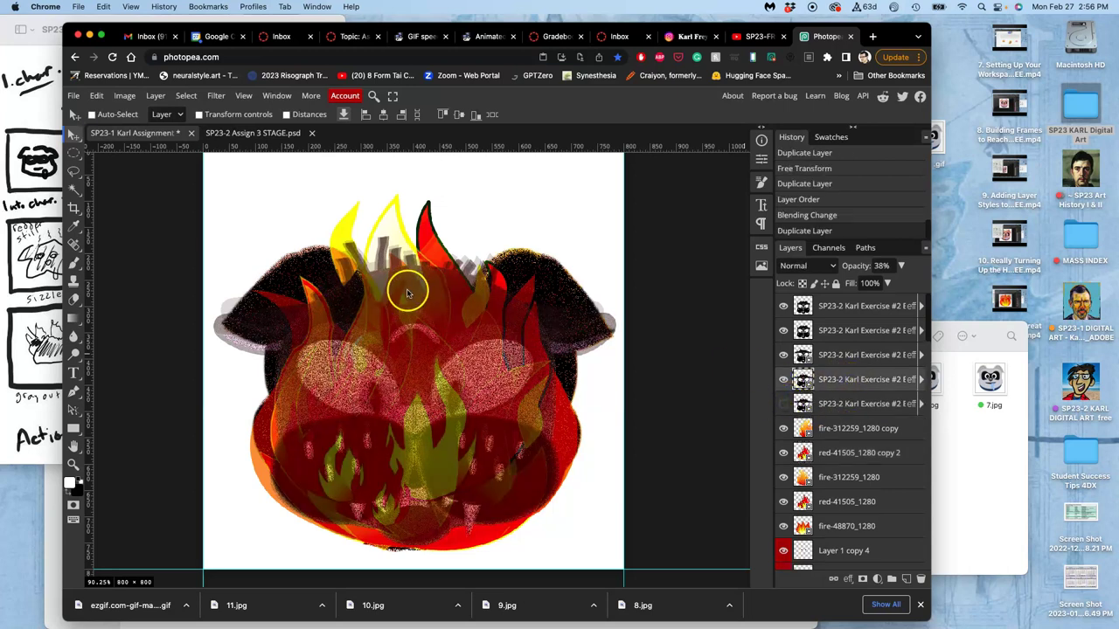
Step: Rasterize a head layer and erase the grey fringes along the left and right ears
left_click(74, 300)
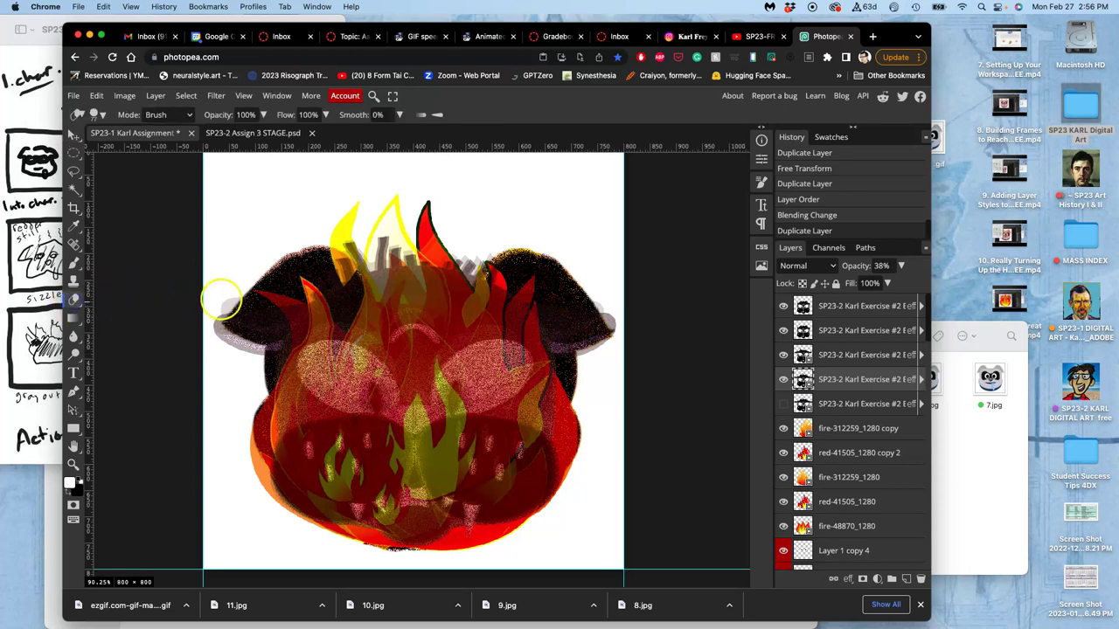
left_click(220, 294)
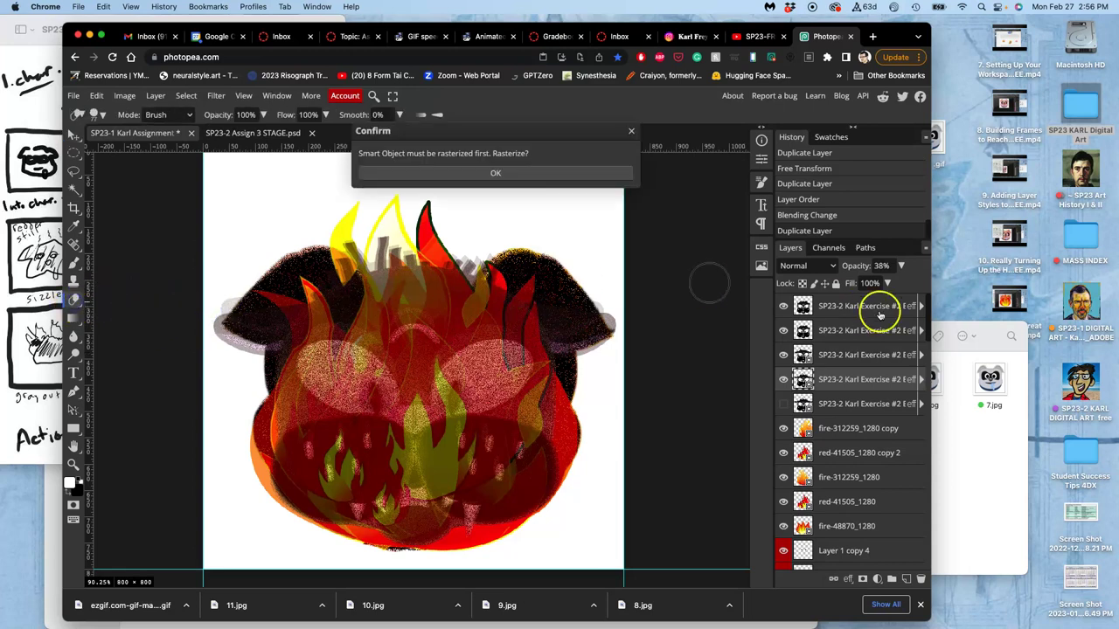
left_click(533, 173)
mouse_move(229, 316)
left_mouse_down()
mouse_move(212, 305)
mouse_move(209, 329)
mouse_move(544, 400)
left_mouse_up()
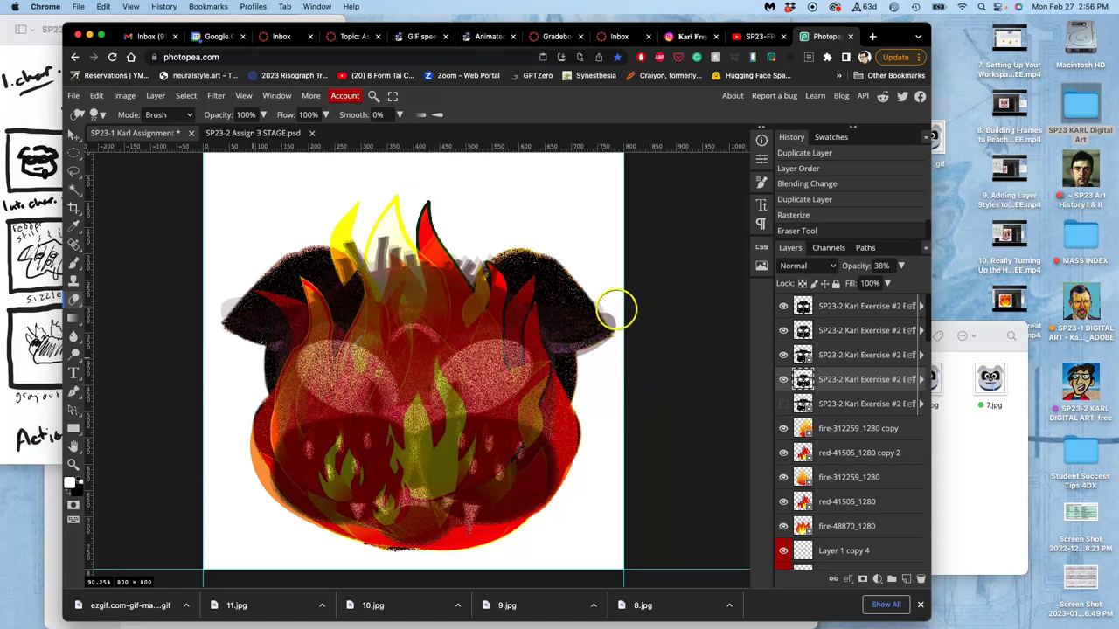
mouse_move(614, 302)
left_mouse_down()
mouse_move(621, 323)
mouse_move(592, 352)
left_mouse_up()
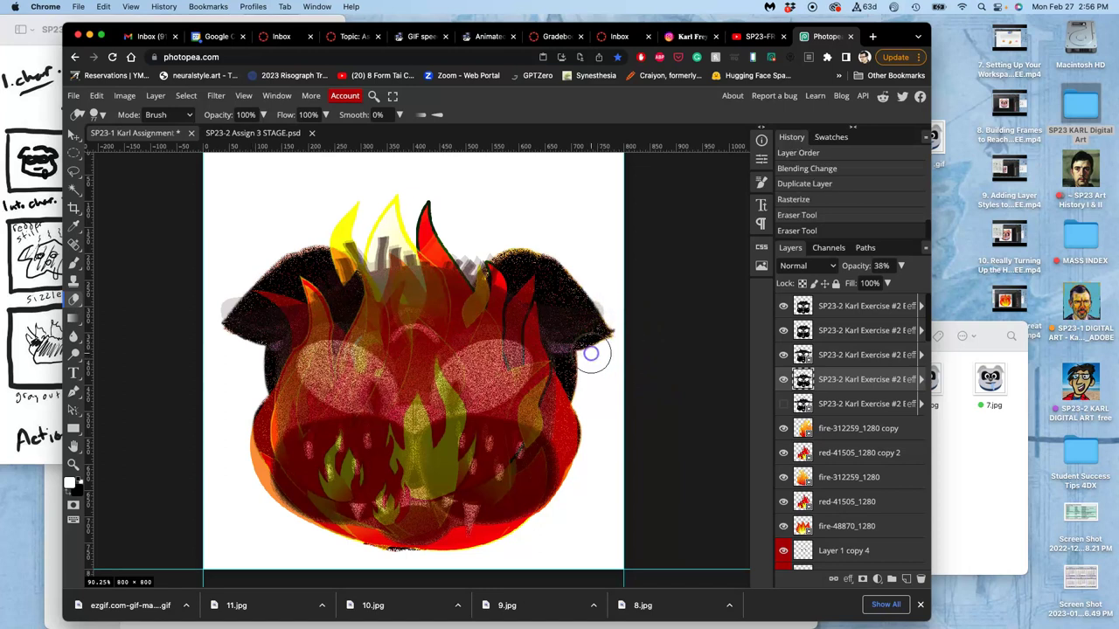
left_click(271, 133)
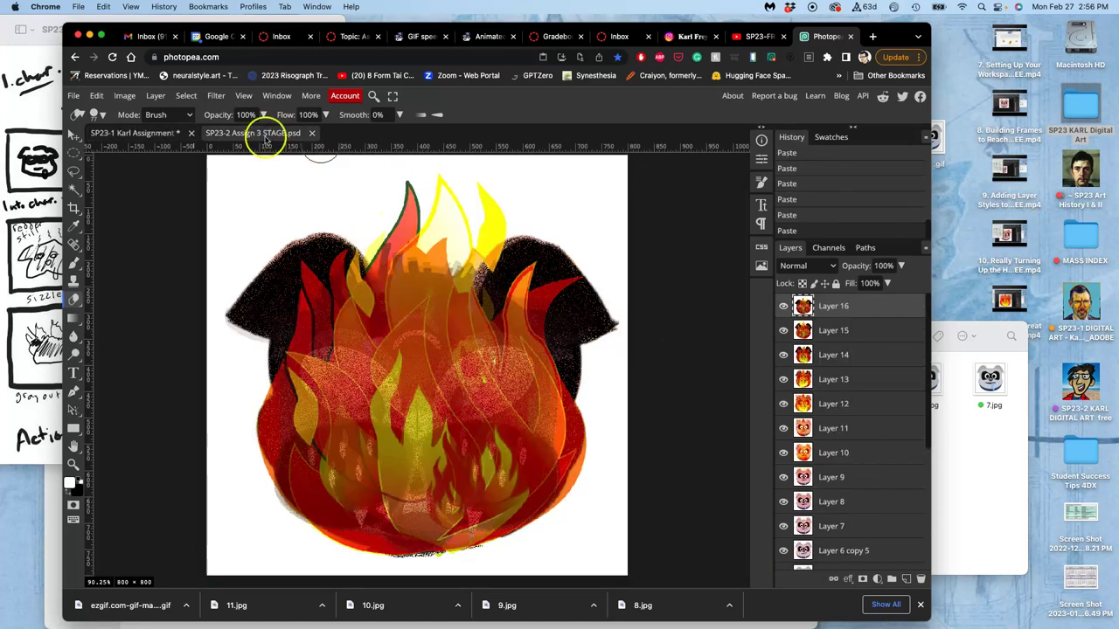
left_click(164, 134)
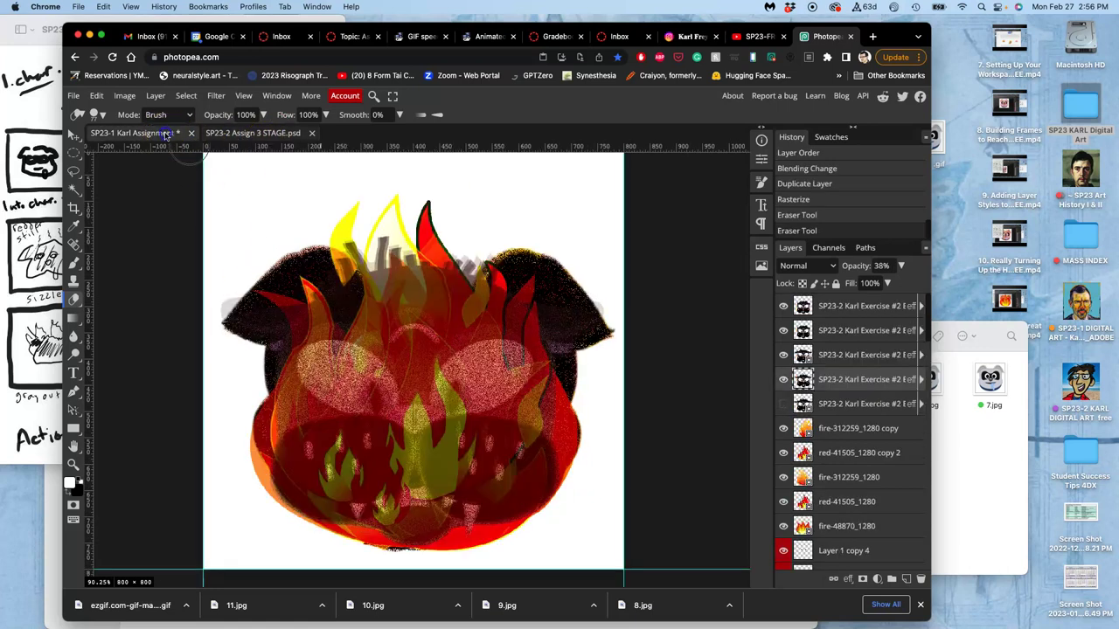
Step: Rasterize the third cat head layer and erase dark speckles on the top-left ear and head top
left_click(783, 356)
left_click(783, 356)
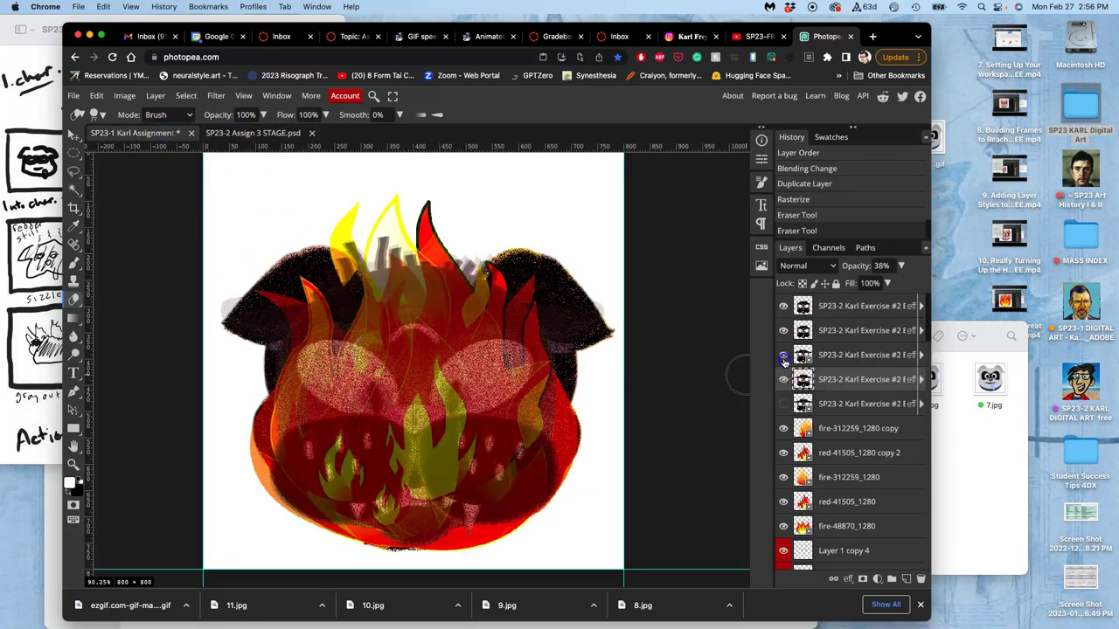
left_click(837, 359)
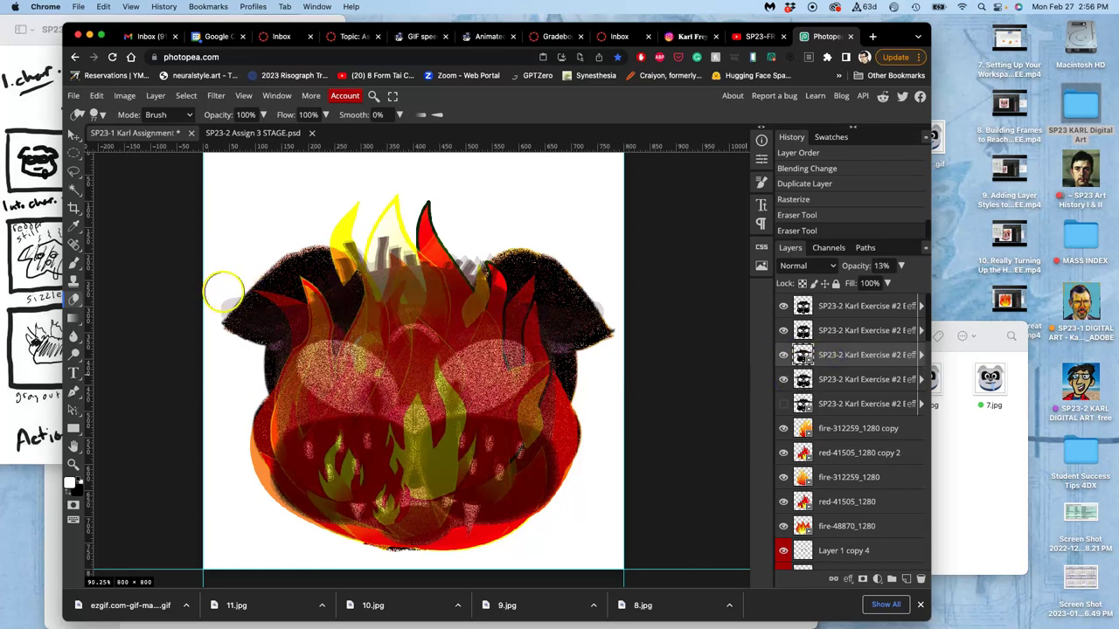
left_click(221, 291)
left_click(519, 170)
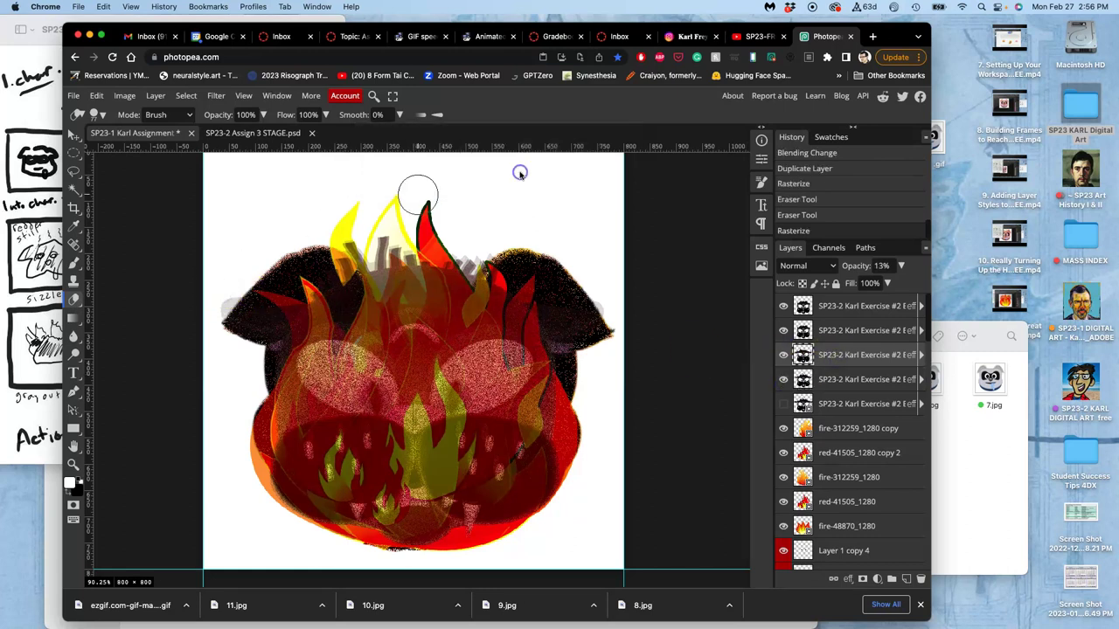
mouse_move(281, 273)
left_mouse_down()
mouse_move(237, 253)
mouse_move(208, 302)
left_mouse_up()
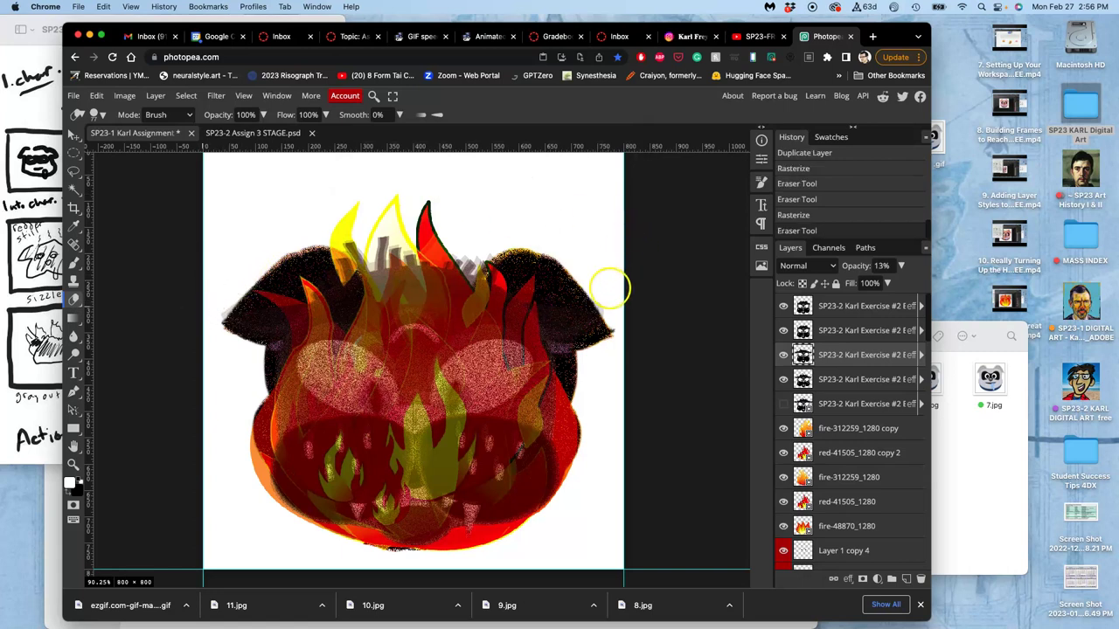
mouse_move(544, 262)
left_mouse_down()
mouse_move(496, 233)
mouse_move(452, 246)
mouse_move(484, 255)
mouse_move(465, 248)
mouse_move(479, 243)
mouse_move(390, 250)
left_mouse_up()
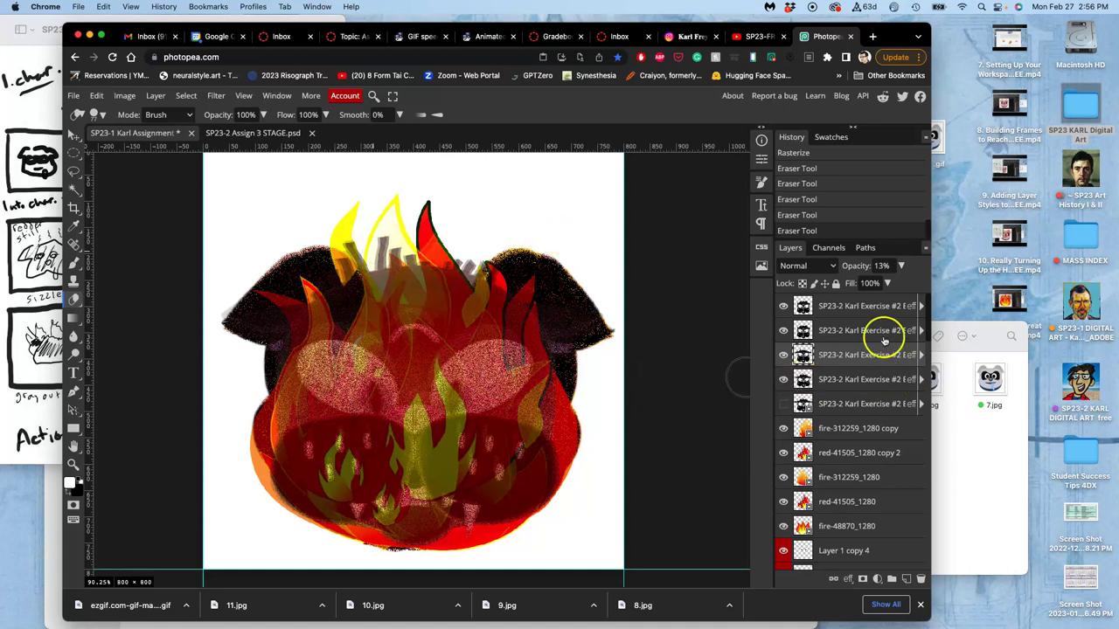
left_click(278, 133)
left_click(160, 132)
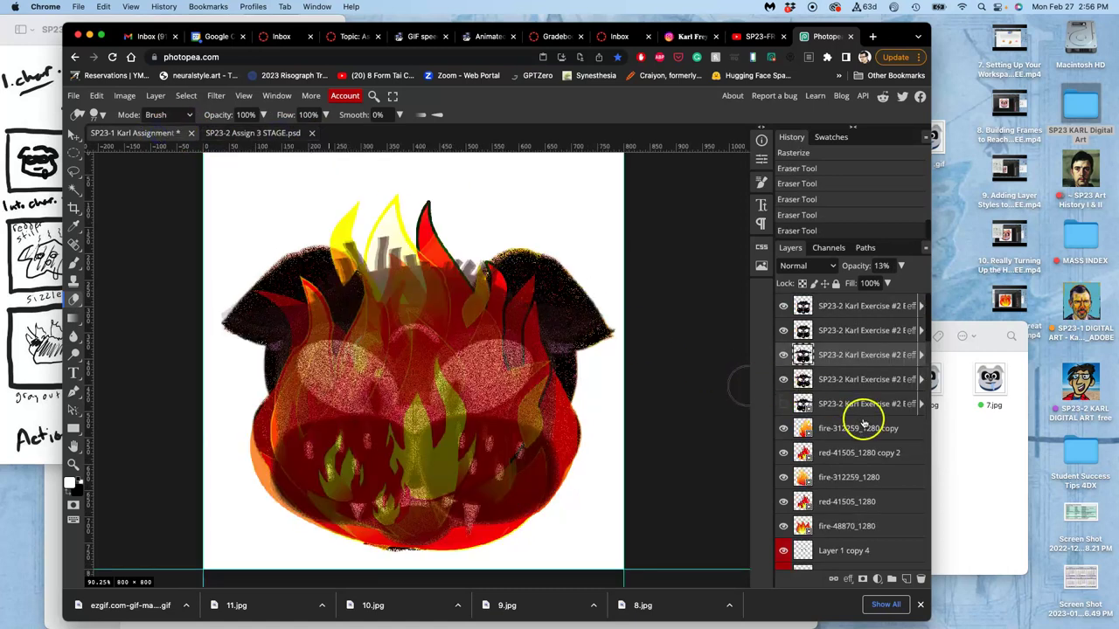
Step: Check Bandit copy 19's effect, lower its opacity to 54%, then select the top cat head layer
scroll(845, 442, "down", 2)
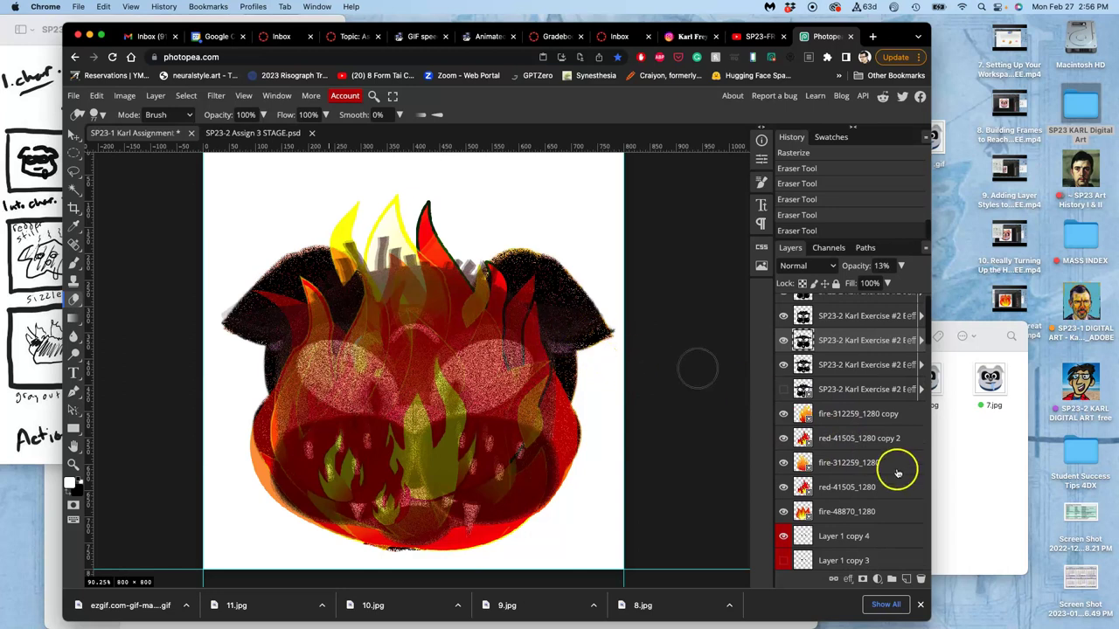
scroll(849, 490, "down", 10)
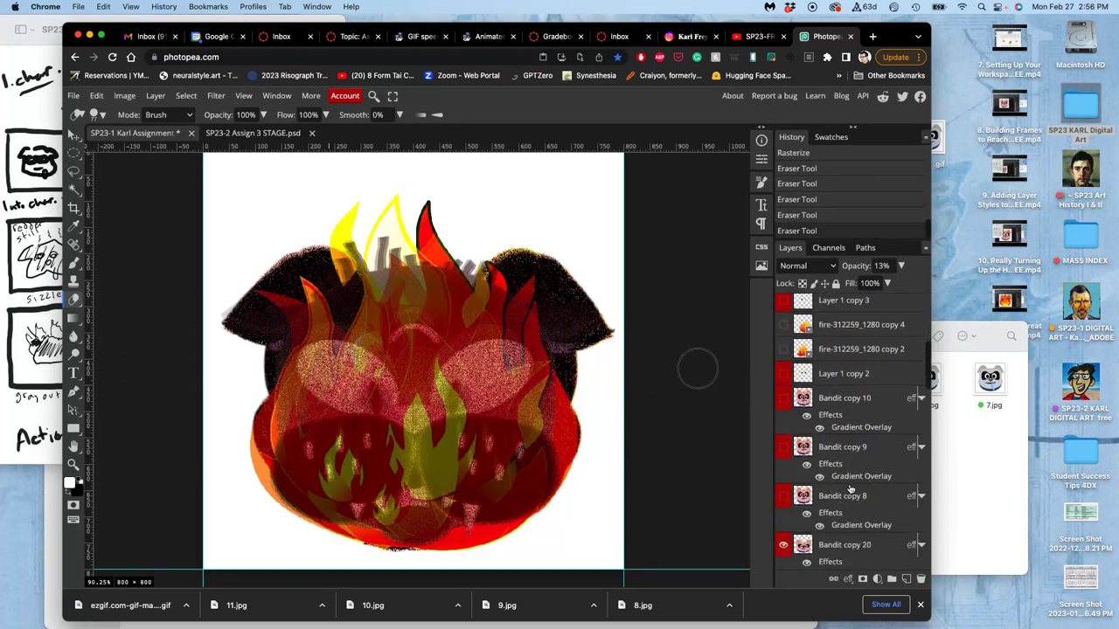
left_click(783, 535)
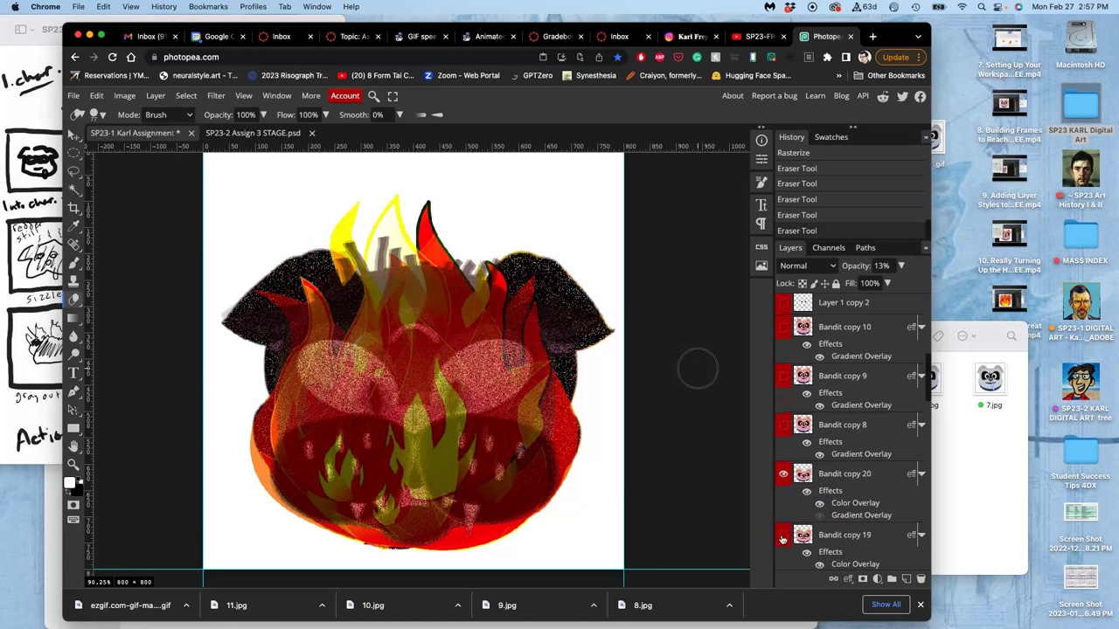
left_click(783, 536)
left_click(835, 533)
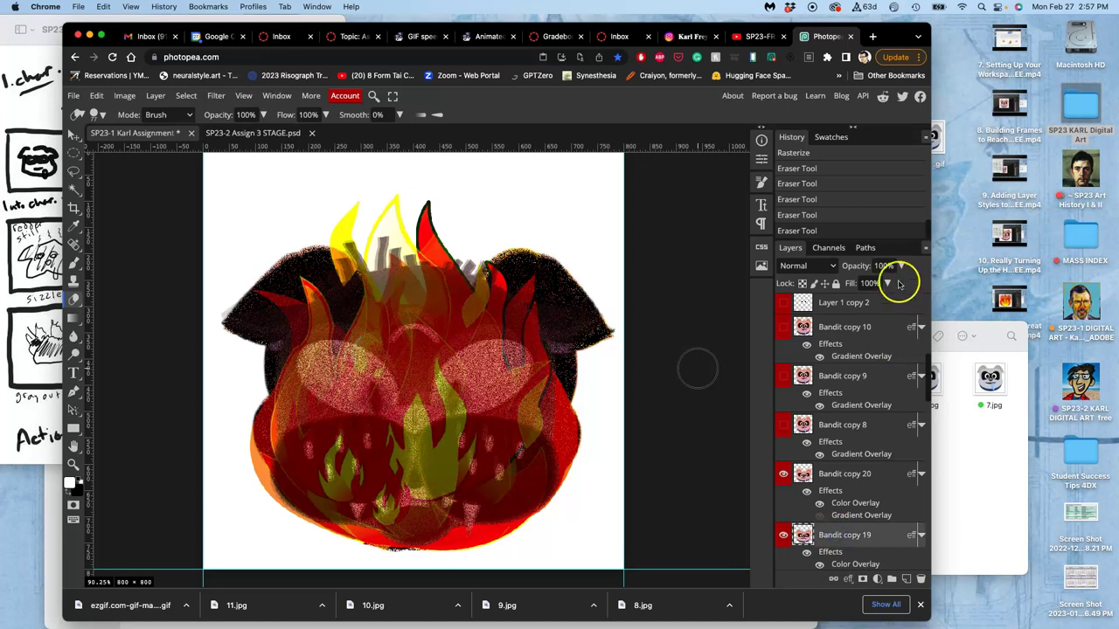
left_click(900, 265)
left_click(875, 286)
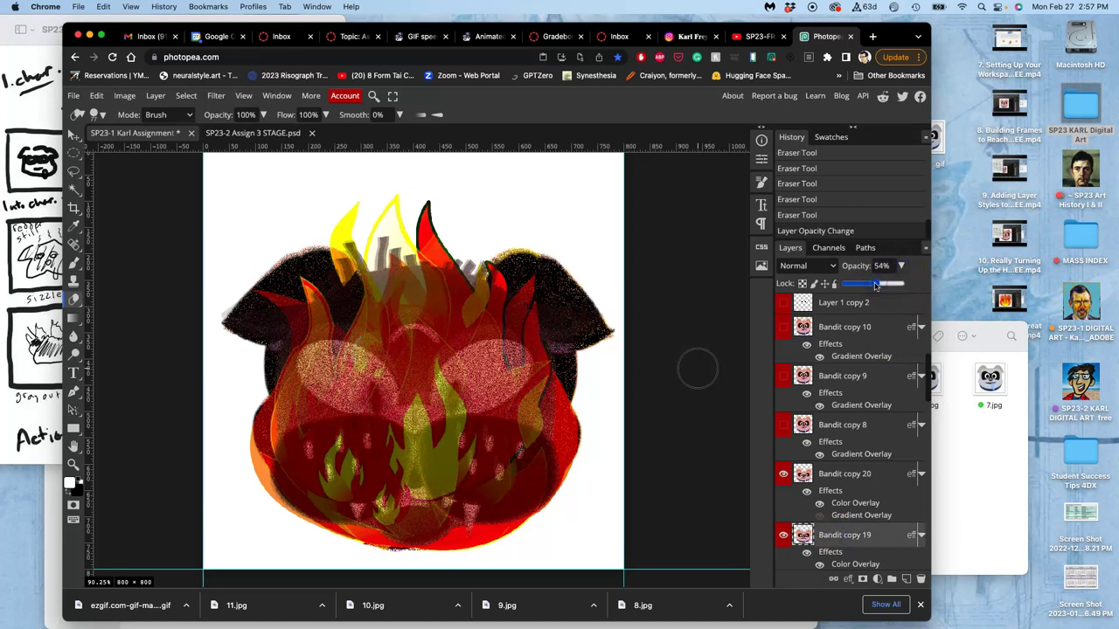
scroll(822, 337, "up", 5)
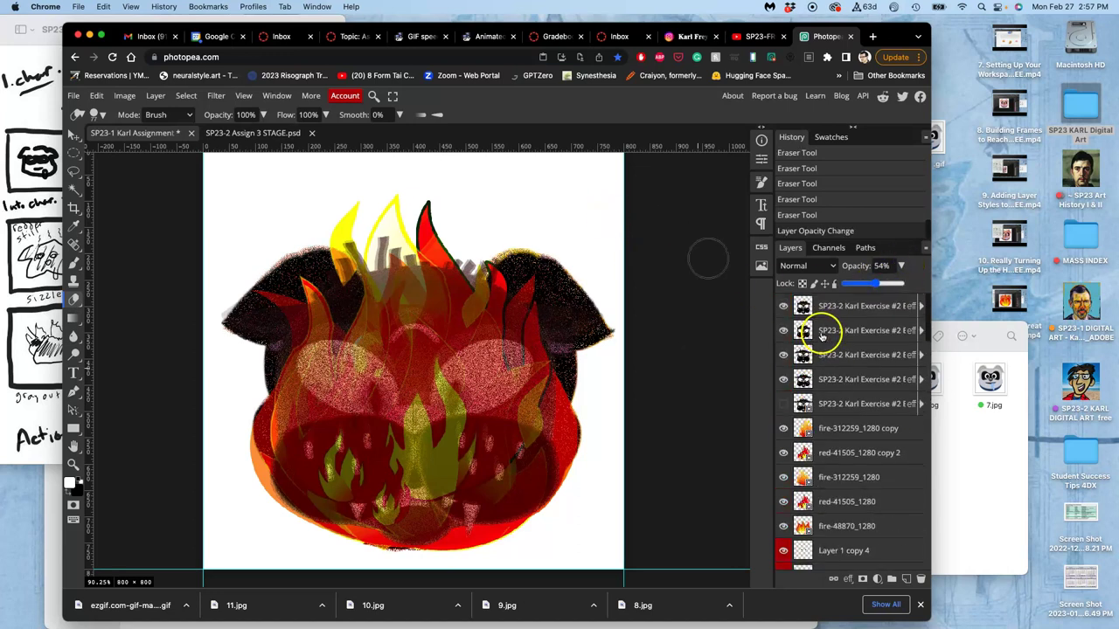
left_click(828, 313)
scroll(826, 411, "down", 10)
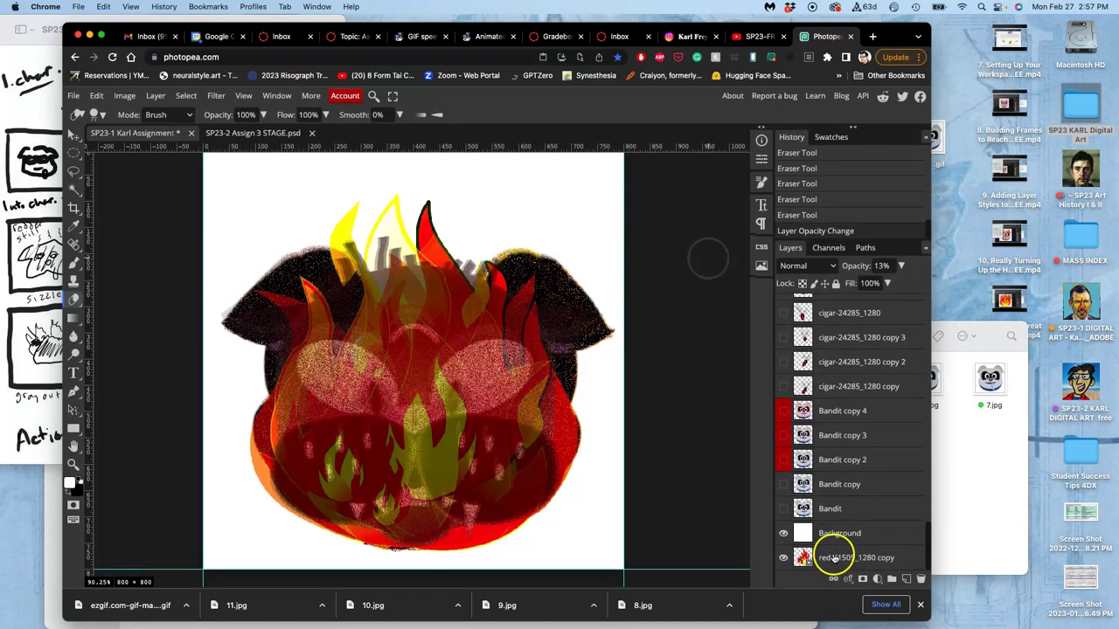
Step: Add the red-41505_1280 copy to the selection and merge the selected layers into one frame
left_click(833, 559)
left_click(309, 379)
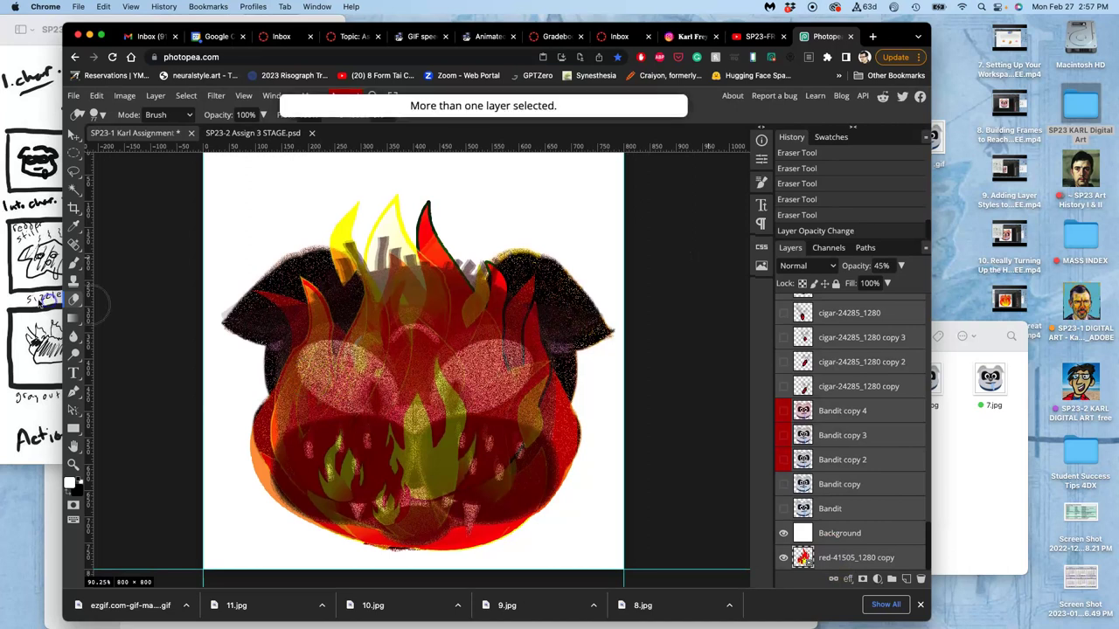
left_click(154, 95)
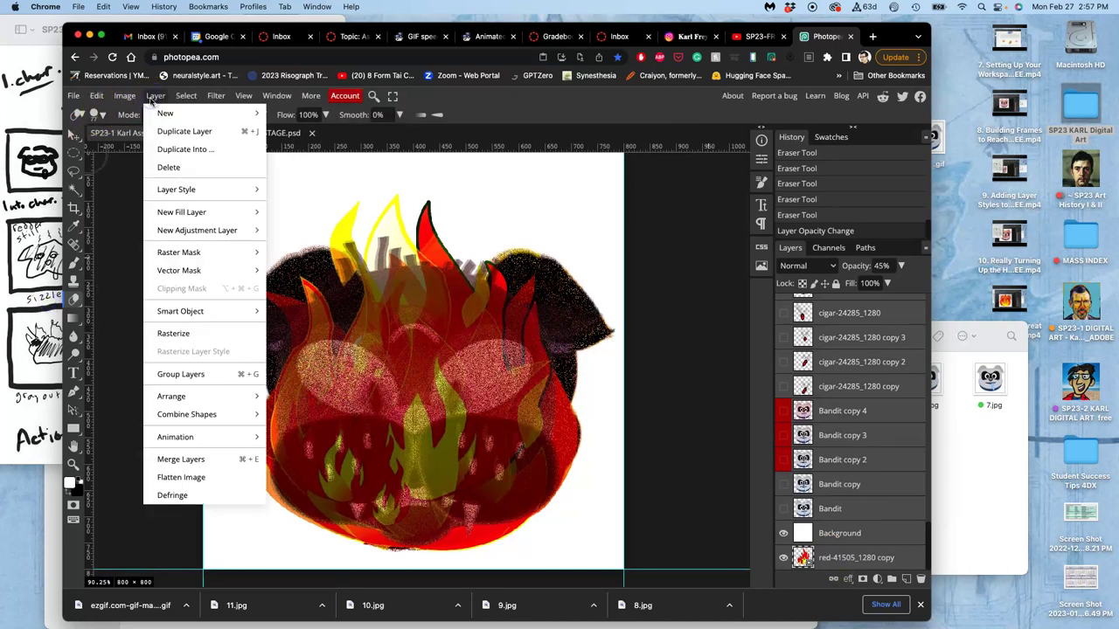
left_click(168, 461)
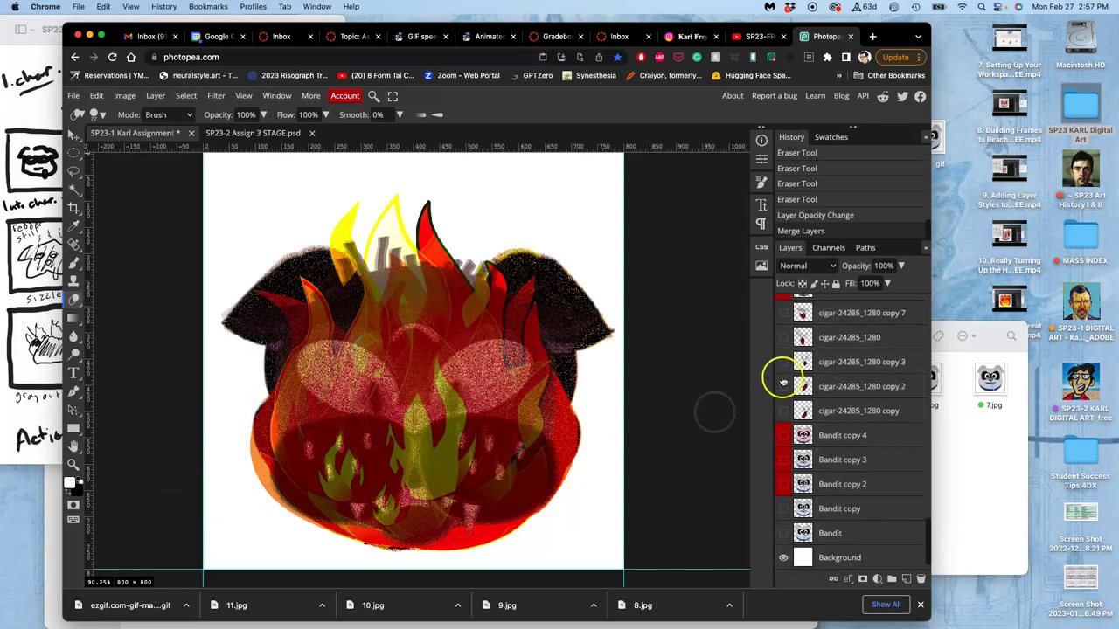
scroll(871, 359, "up", 5)
scroll(871, 358, "up", 5)
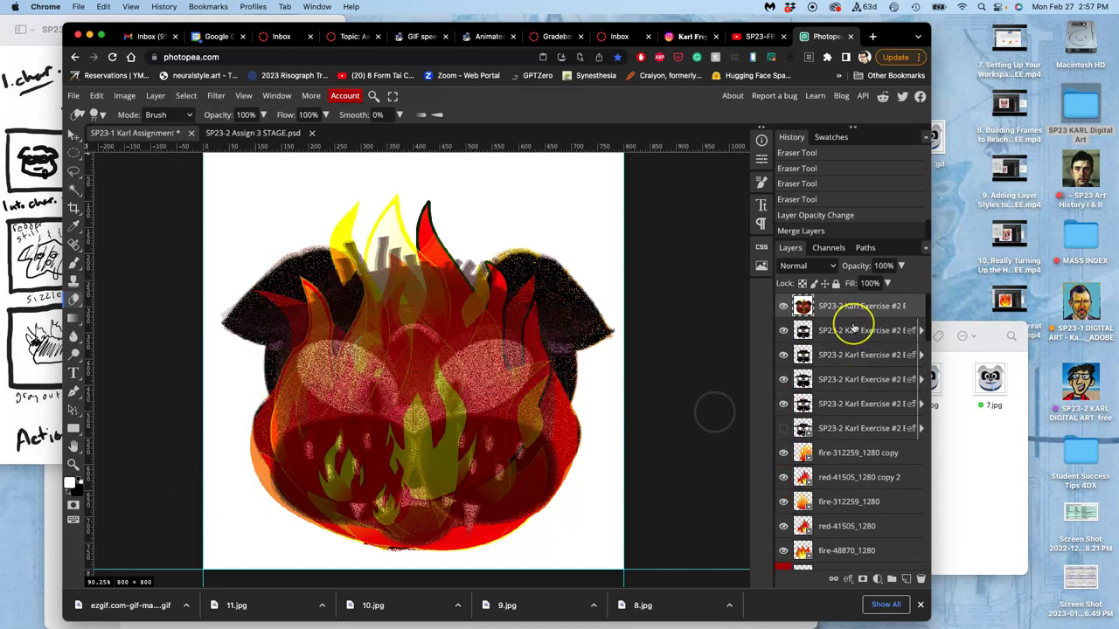
Step: Select the whole canvas, paste the merged frame into STAGE.psd as Layer 17, and save
key("super+a")
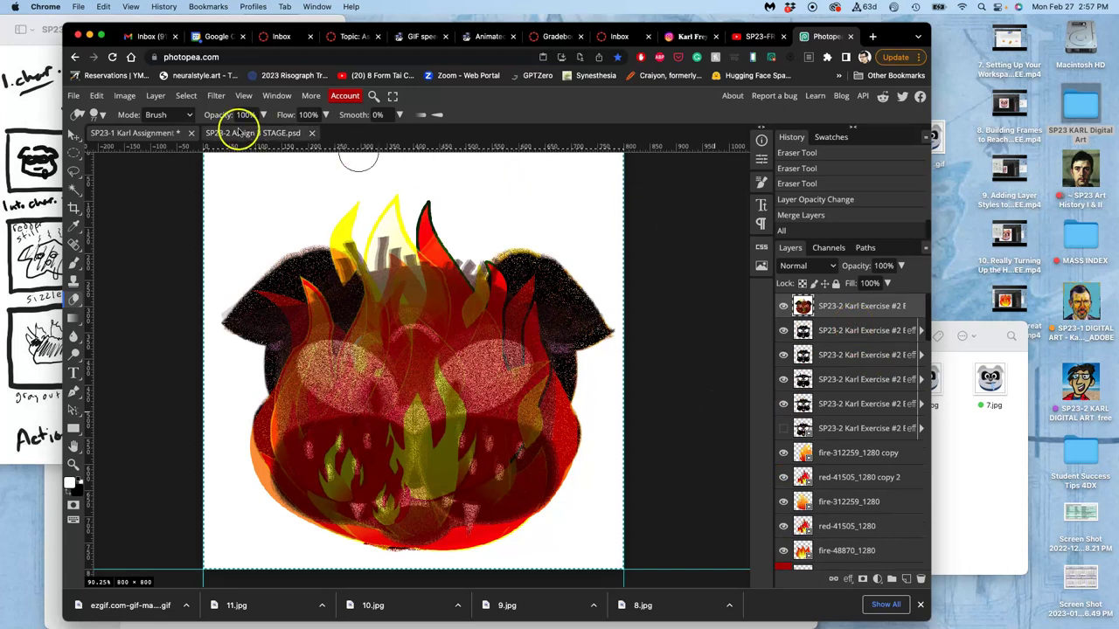
left_click(244, 132)
key("super+v")
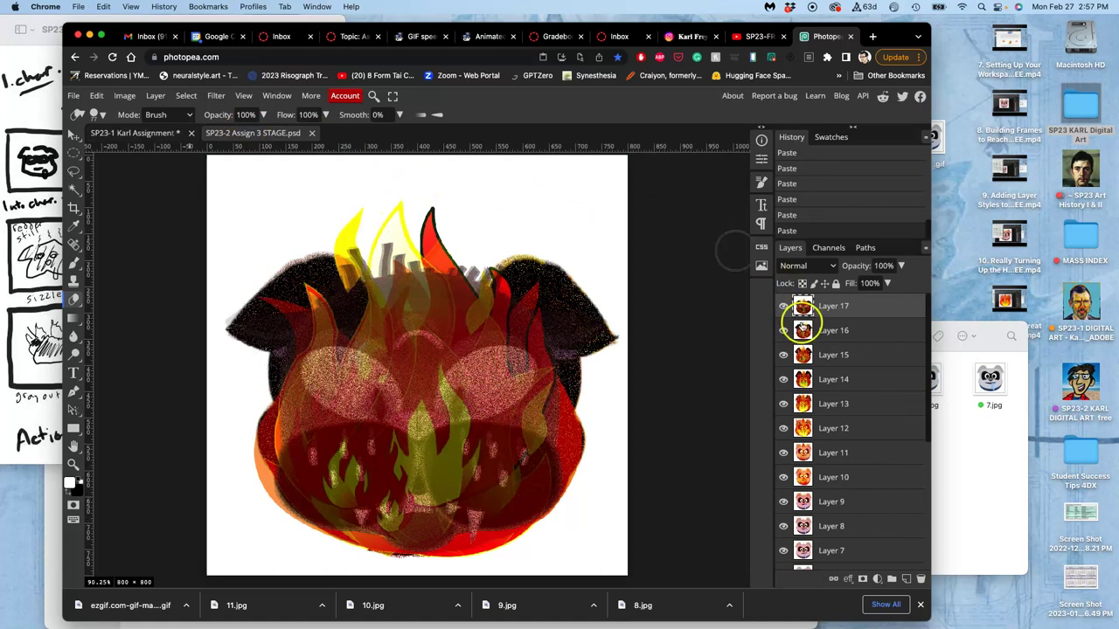
key("super+s")
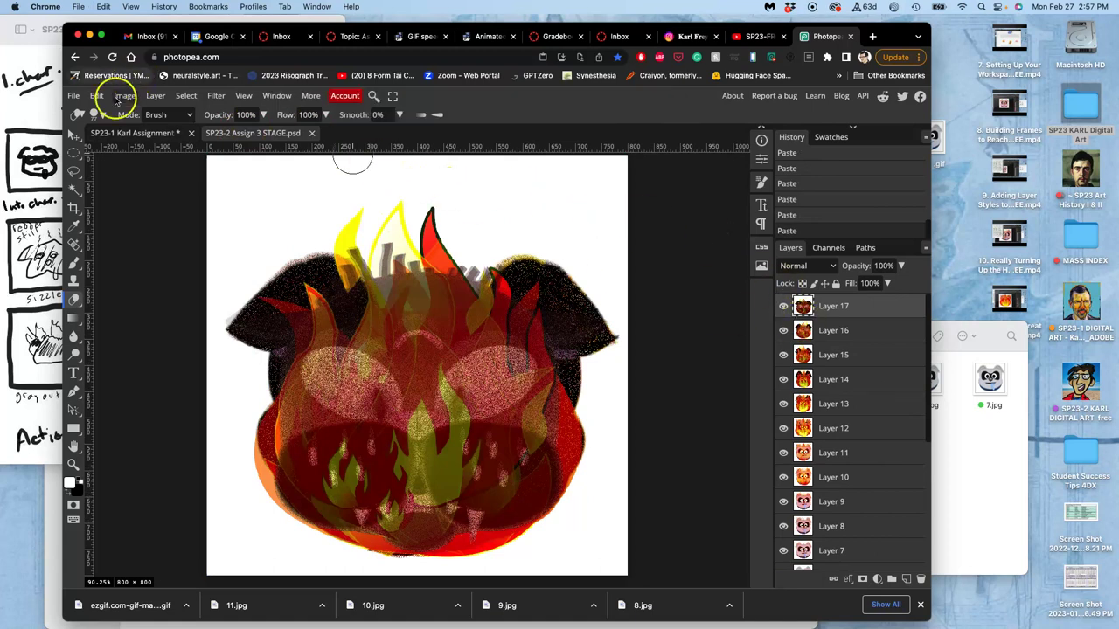
left_click(32, 245)
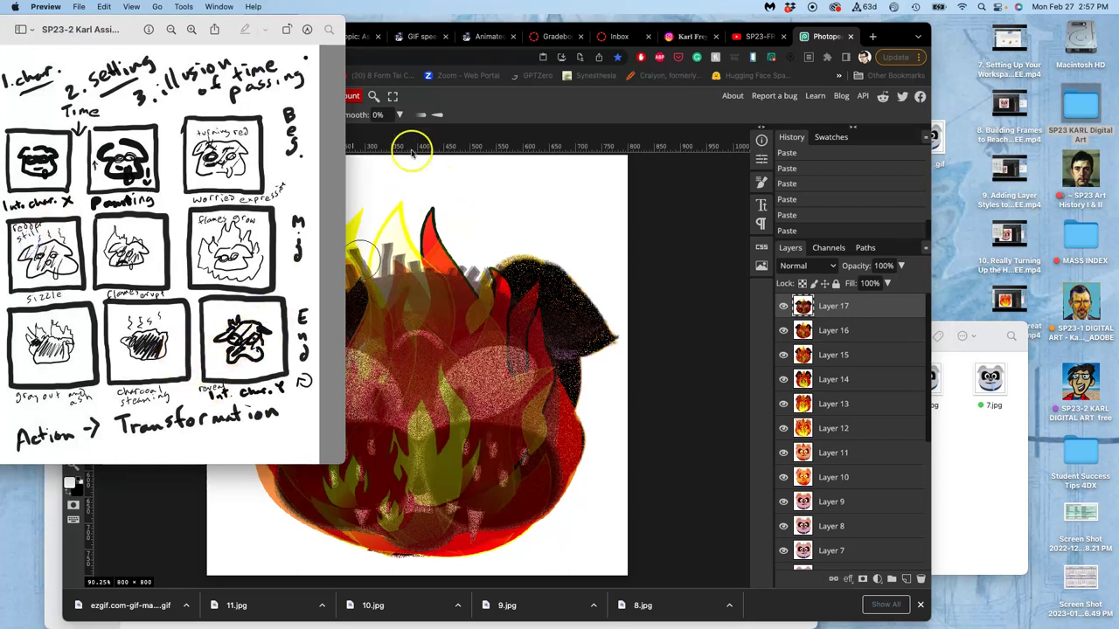
Step: In the SP23-1 Bandit document, deselect and delete the merged top frame layer
left_click(412, 146)
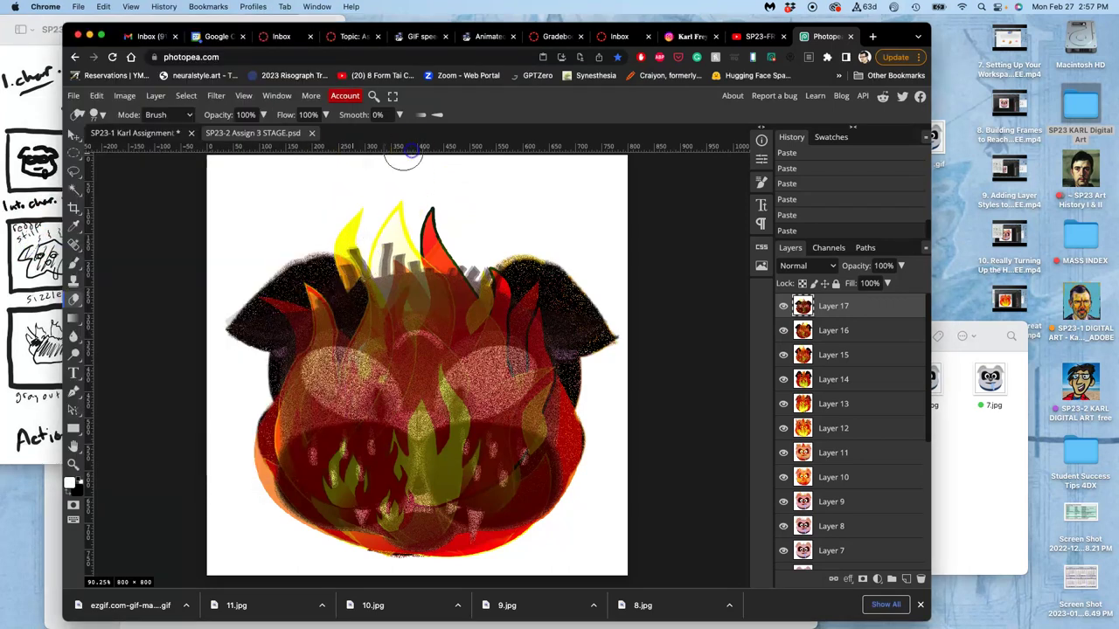
left_click(170, 133)
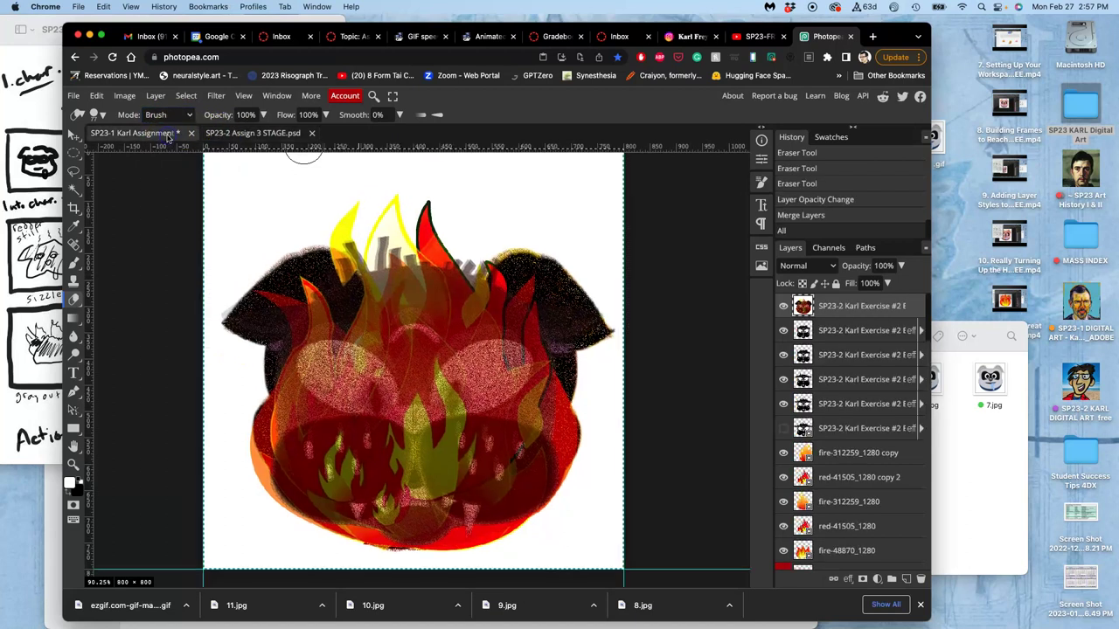
left_click(830, 308)
key("super+d")
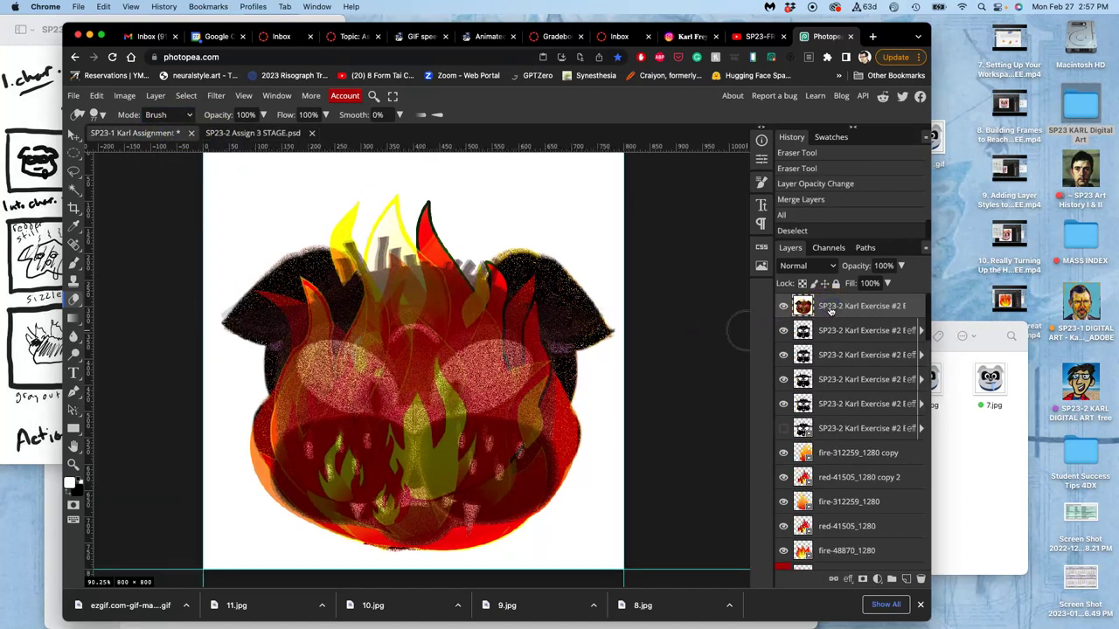
key("Delete")
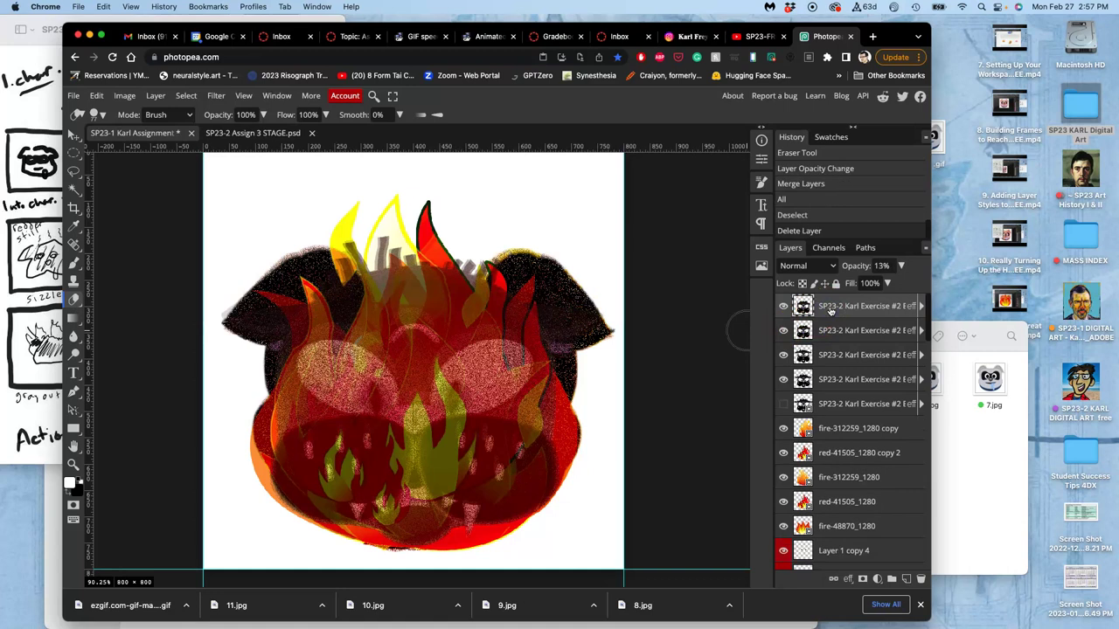
Step: Swap the visible SP23-2 Karl Exercise face layers, leaving the second and toothed fourth faces showing
left_click(784, 405)
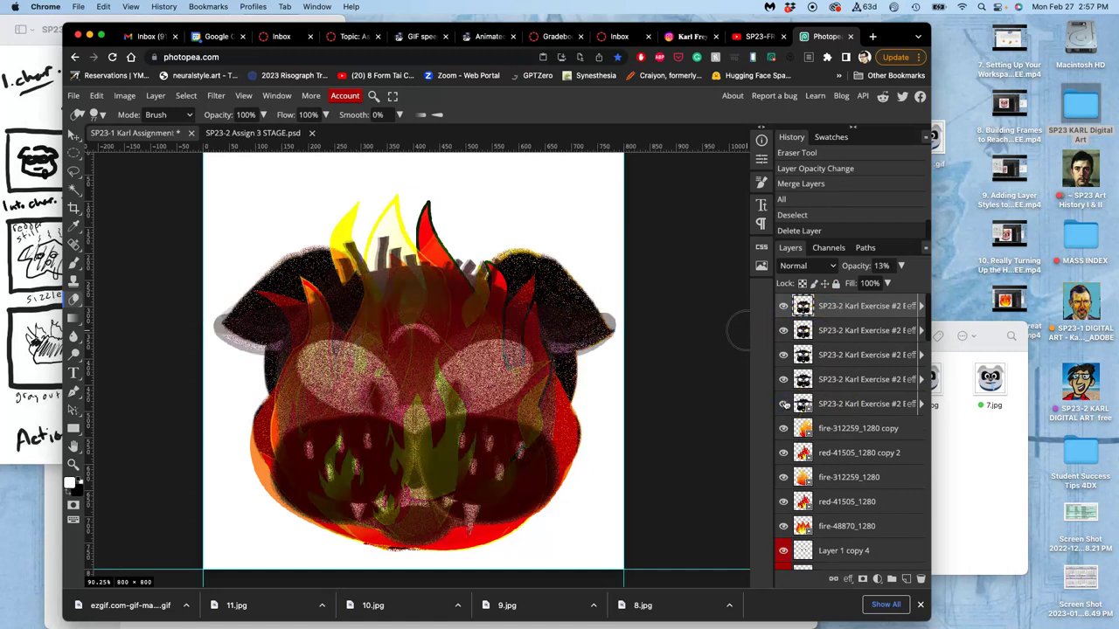
left_click(785, 381)
left_click(783, 356)
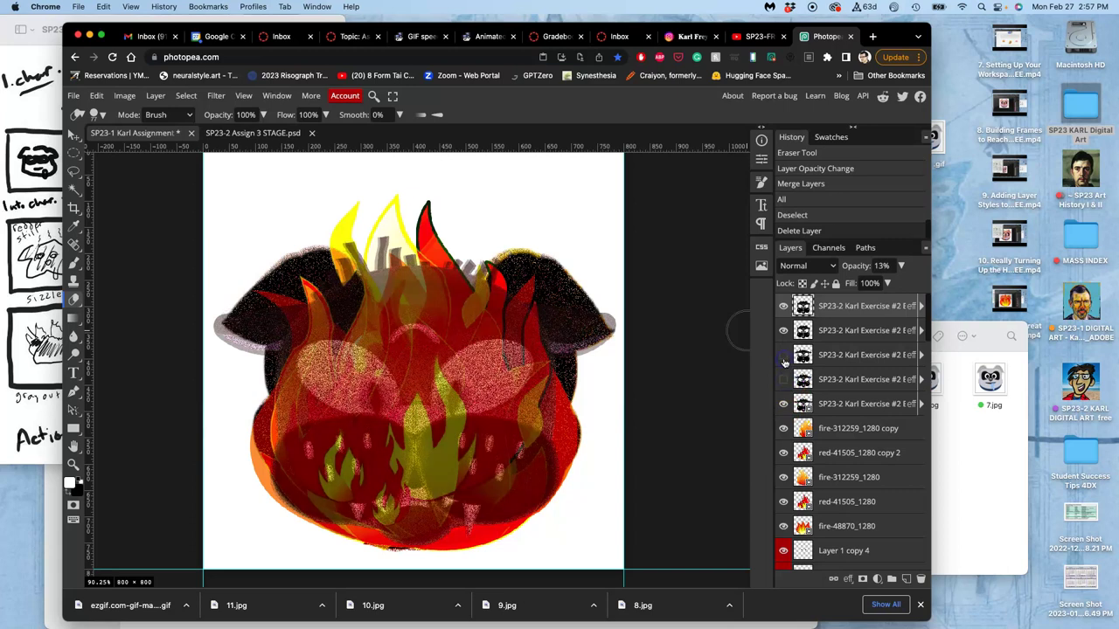
left_click(784, 356)
left_click(784, 332)
left_click(785, 308)
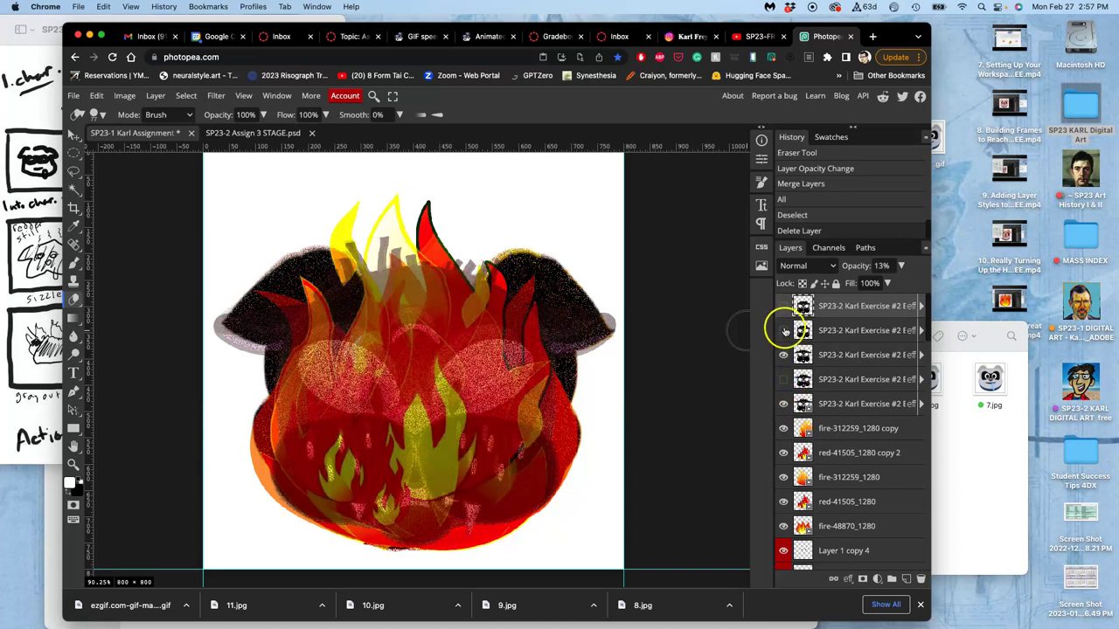
left_click(784, 332)
left_click(782, 333)
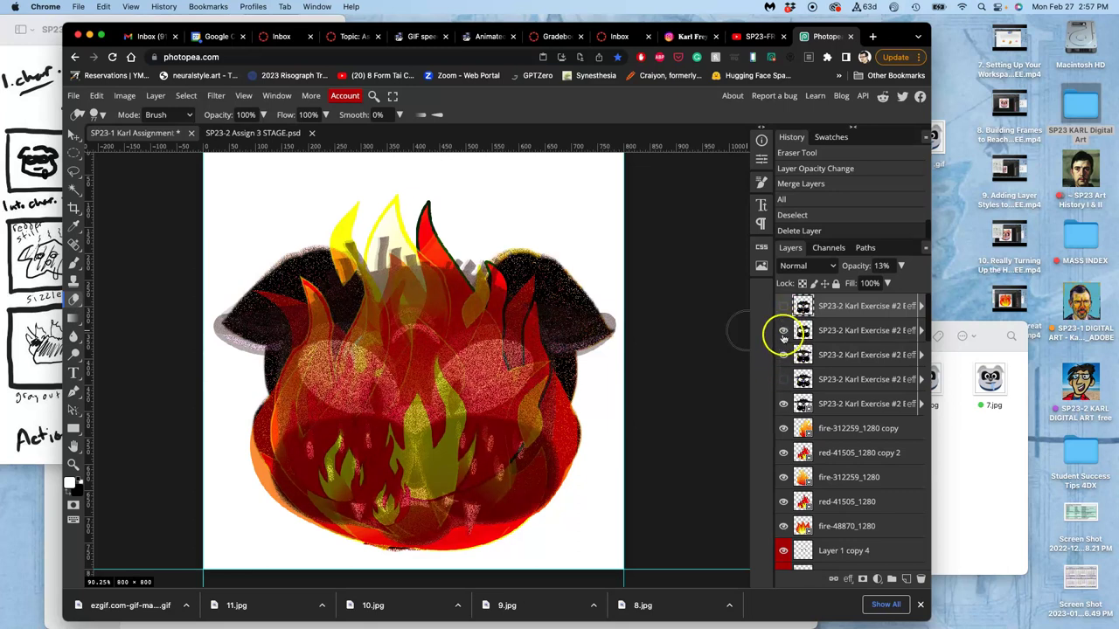
left_click(783, 379)
left_click(783, 354)
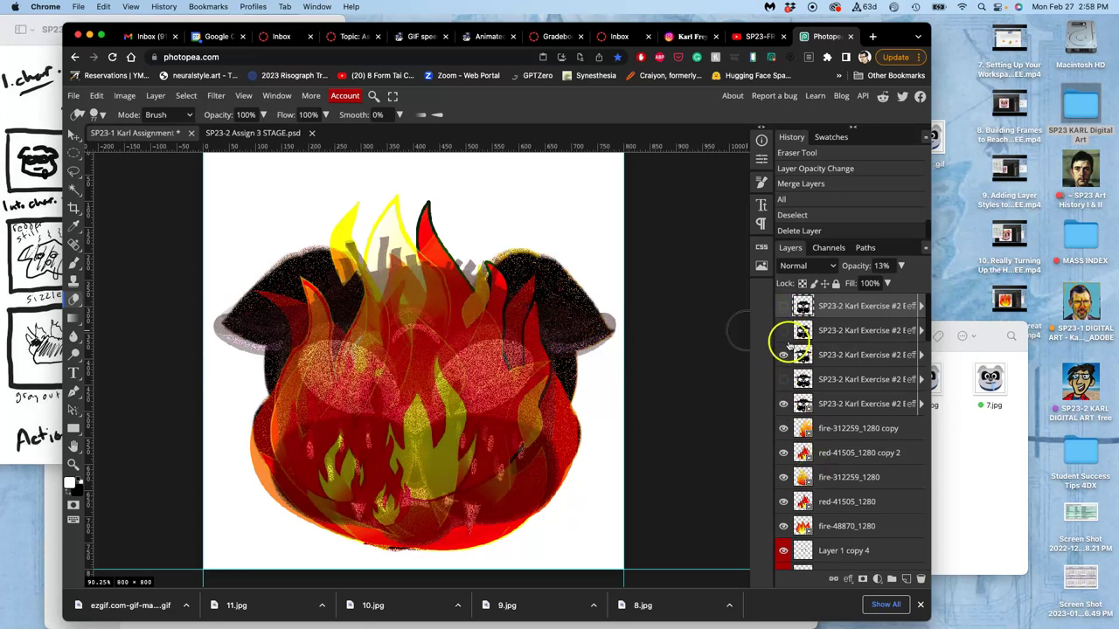
left_click(783, 332)
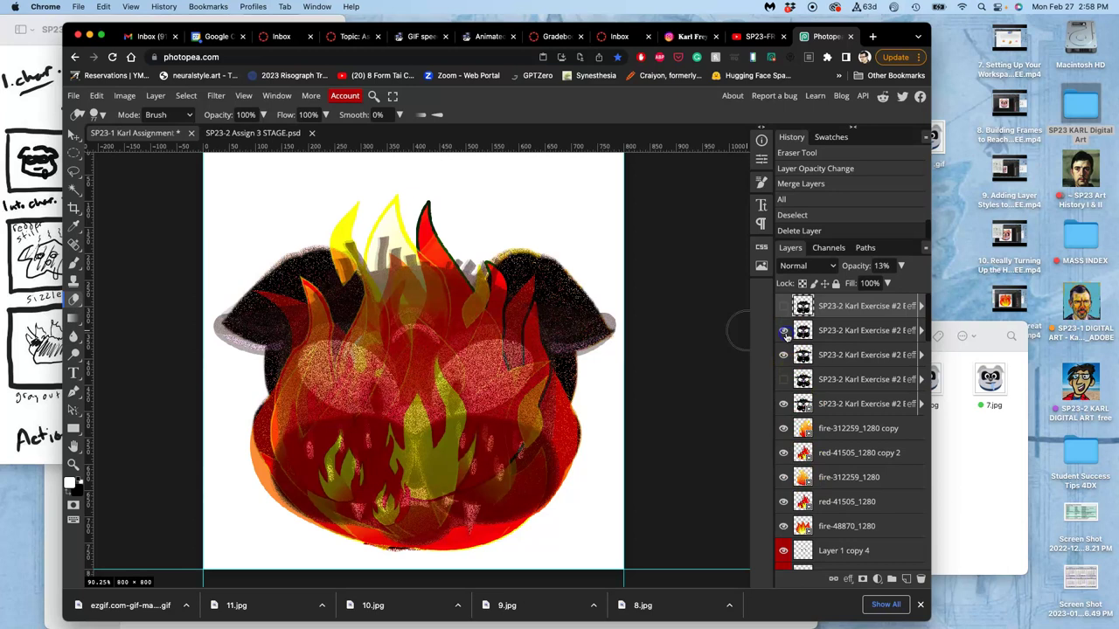
left_click(783, 380)
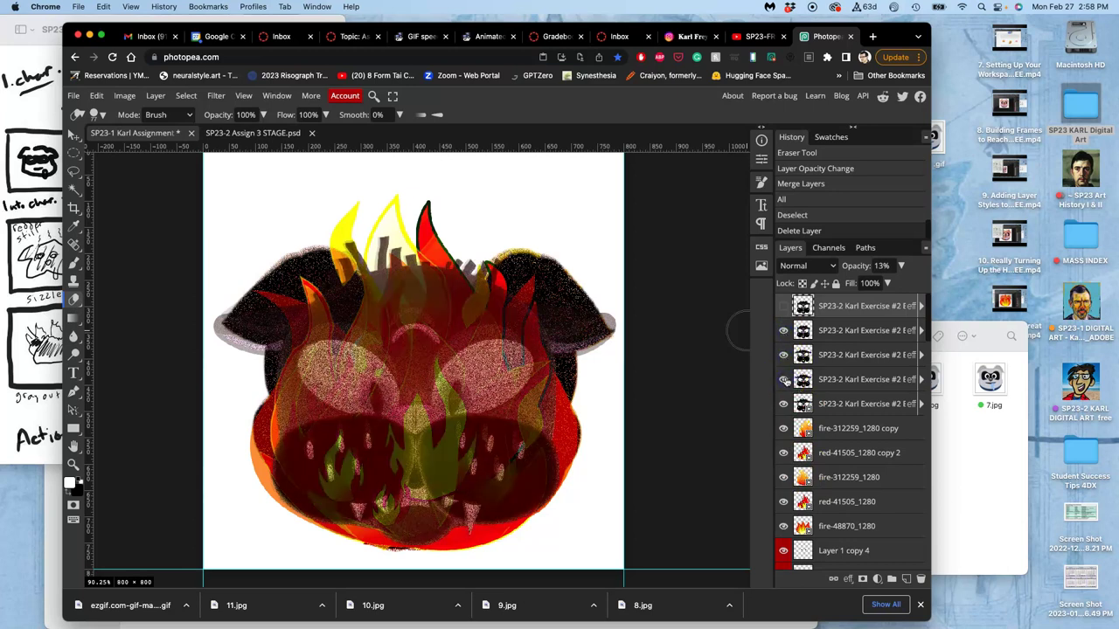
Step: Hide both fire-312259_1280 layers and red-41505_1280, and raise fire-48870_1280 to 100% opacity
left_click(783, 430)
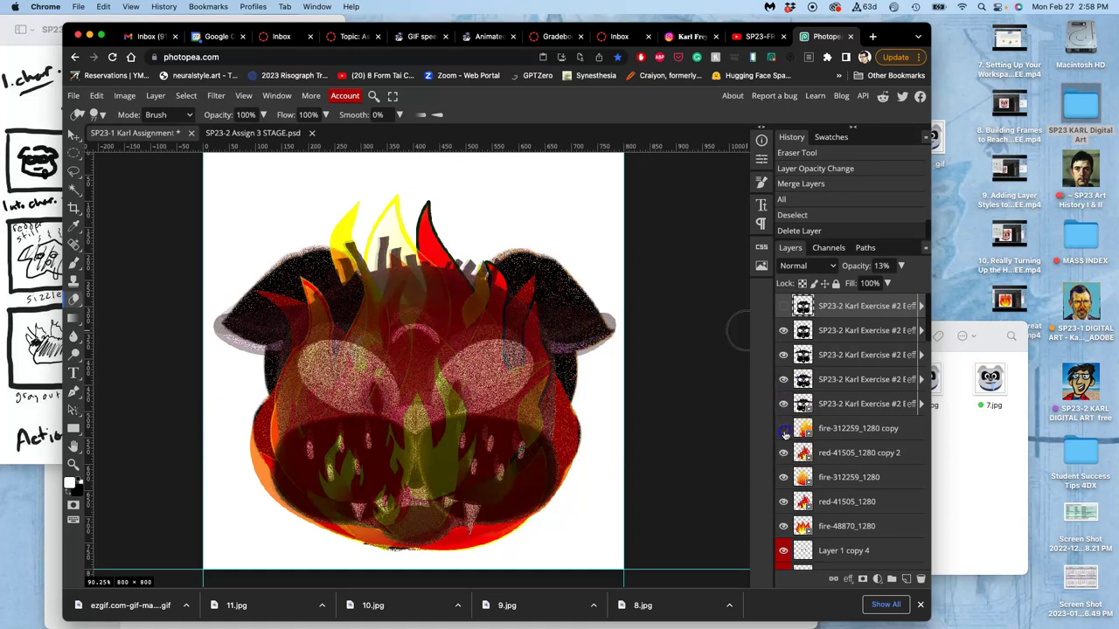
left_click(783, 477)
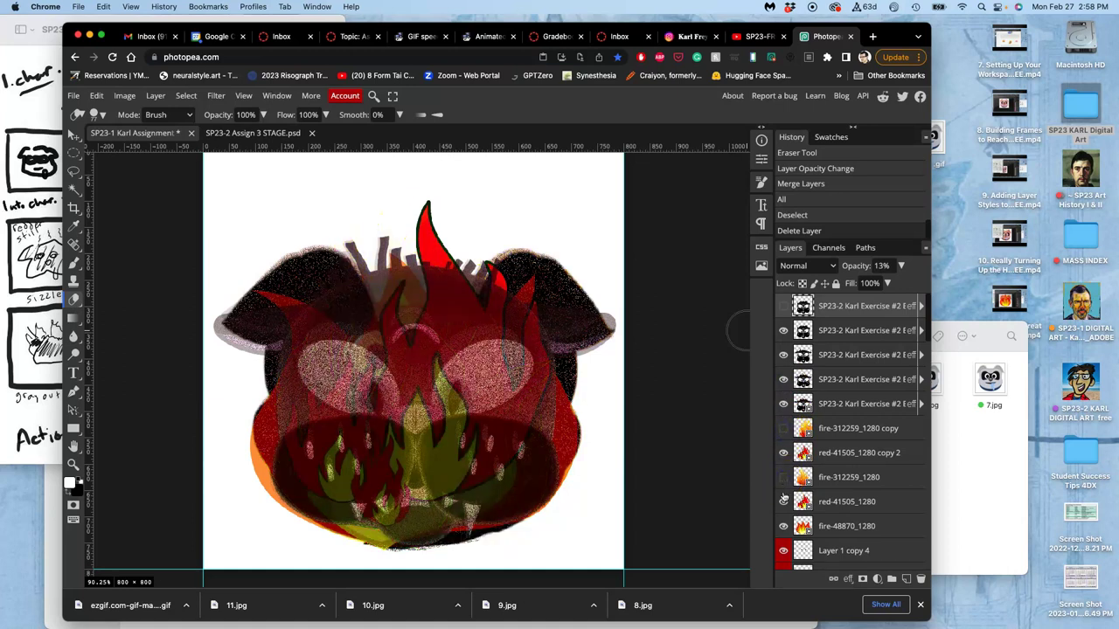
left_click(783, 501)
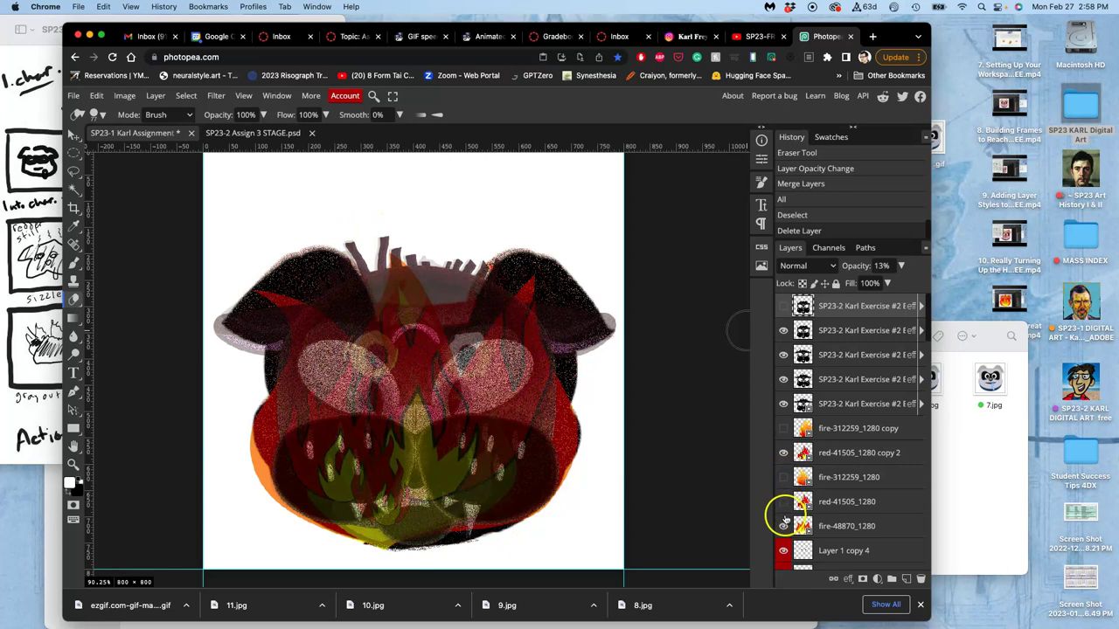
left_click(832, 526)
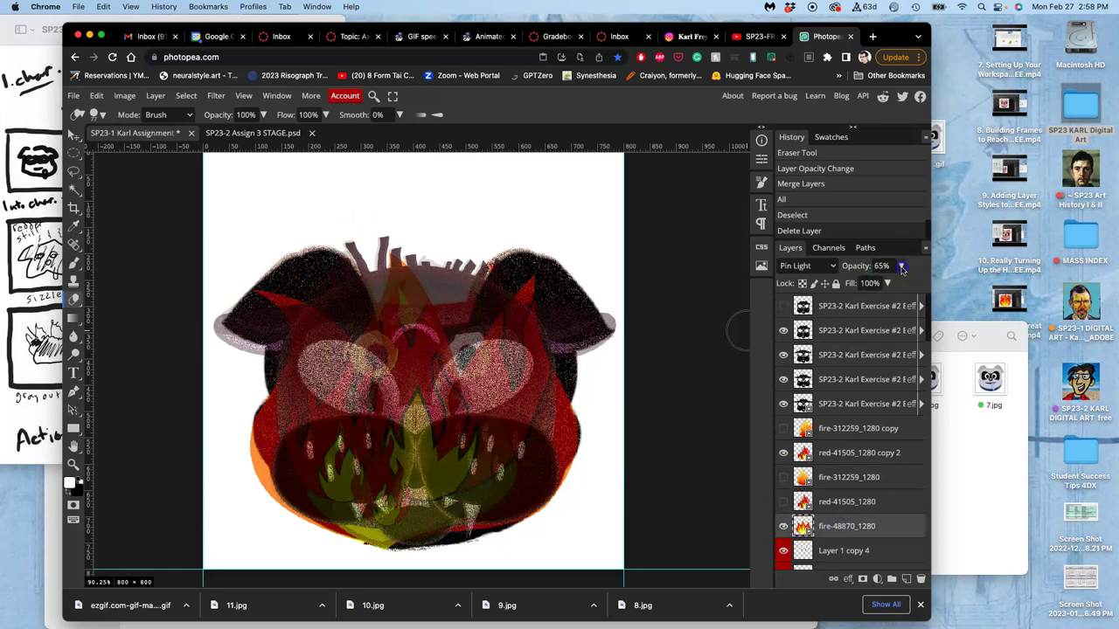
left_click_drag(881, 286, 923, 281)
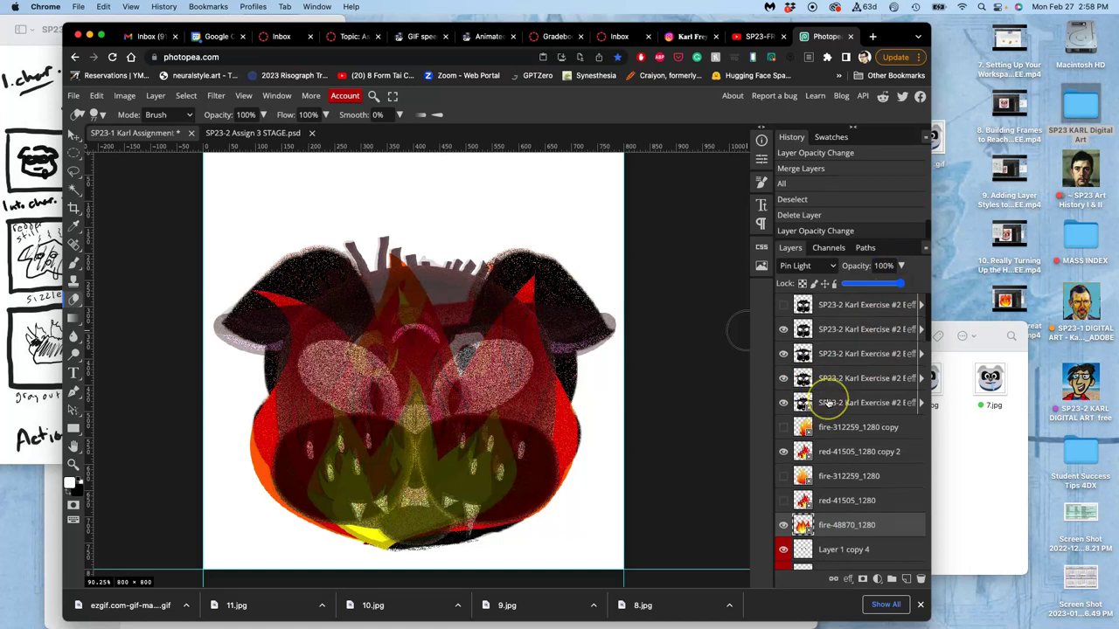
scroll(828, 403, "down", 4)
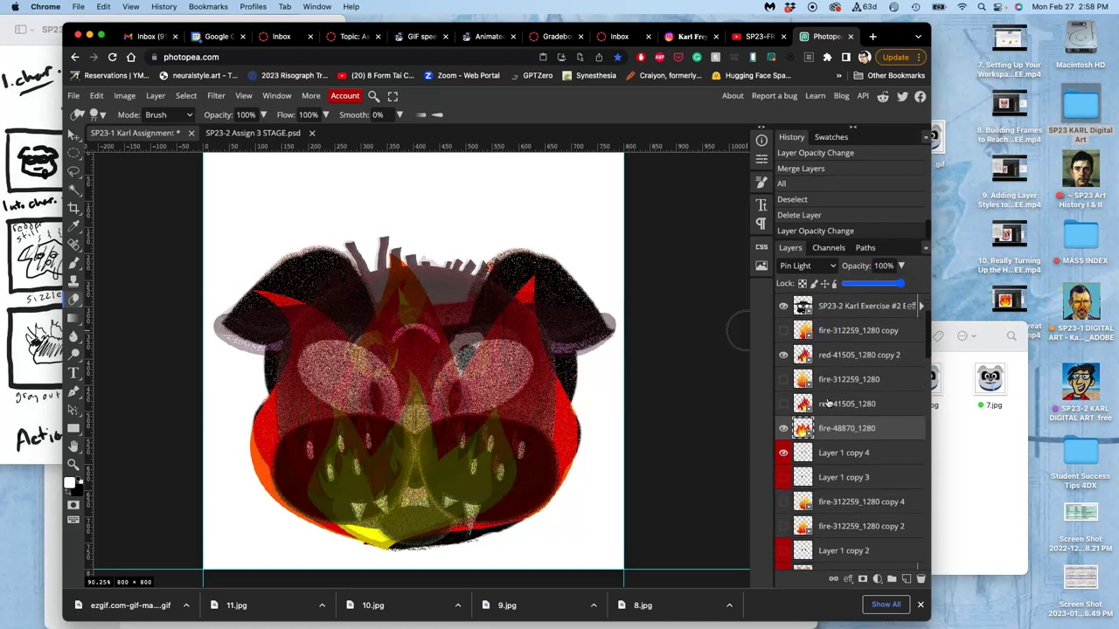
Step: Fade Bandit copy 20 to about half opacity and Bandit copy 19 to 8%, then view STAGE.psd
scroll(828, 403, "down", 10)
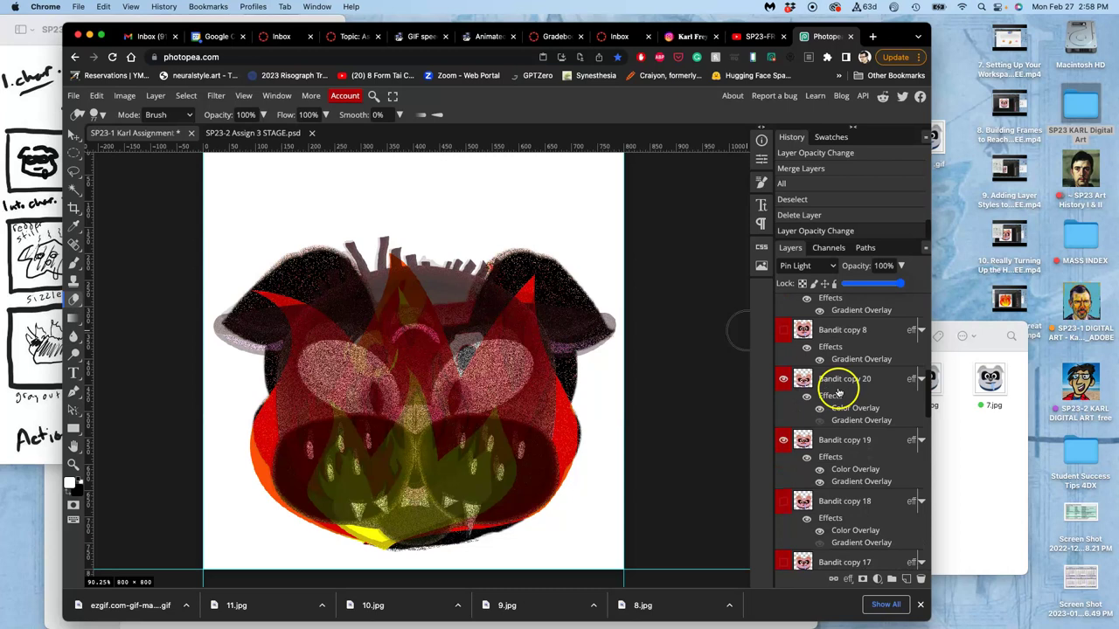
left_click(837, 393)
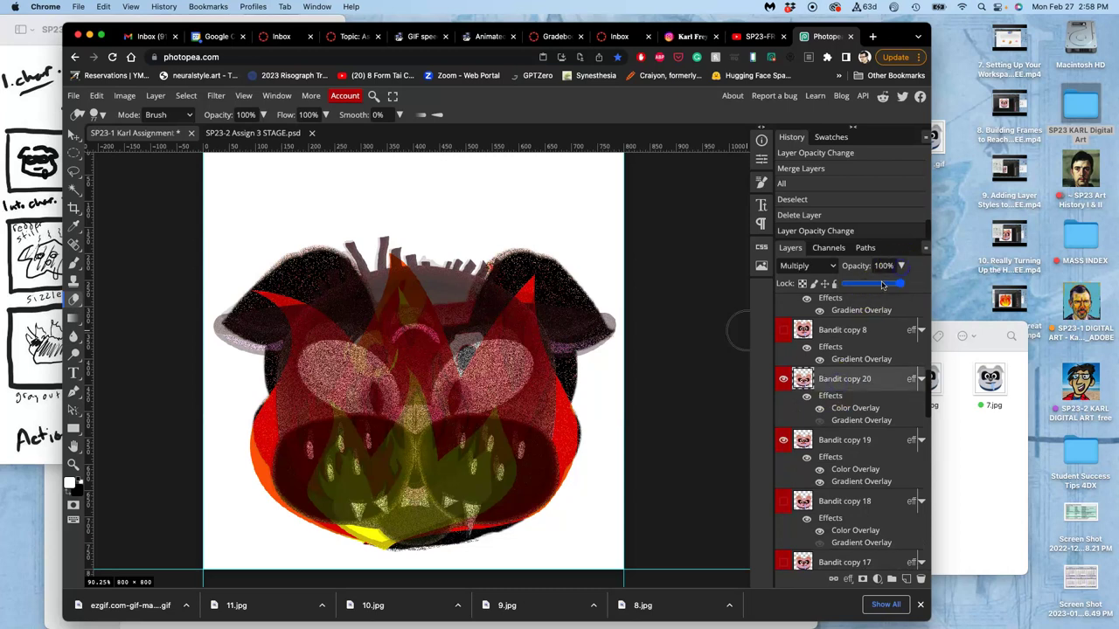
left_click(883, 284)
left_click_drag(882, 284, 879, 284)
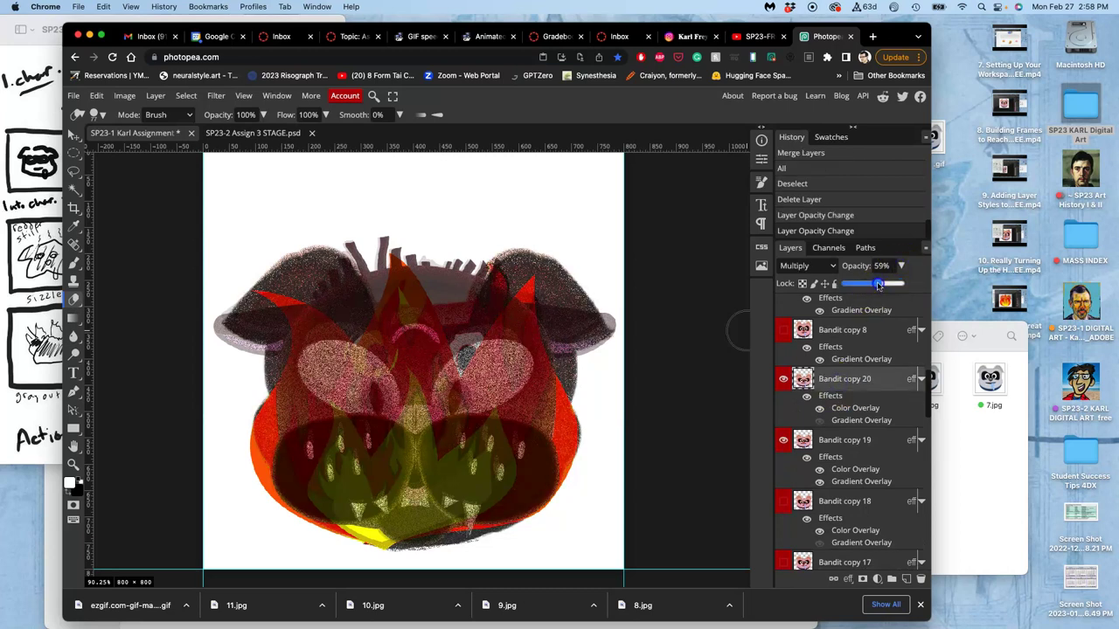
left_click(846, 442)
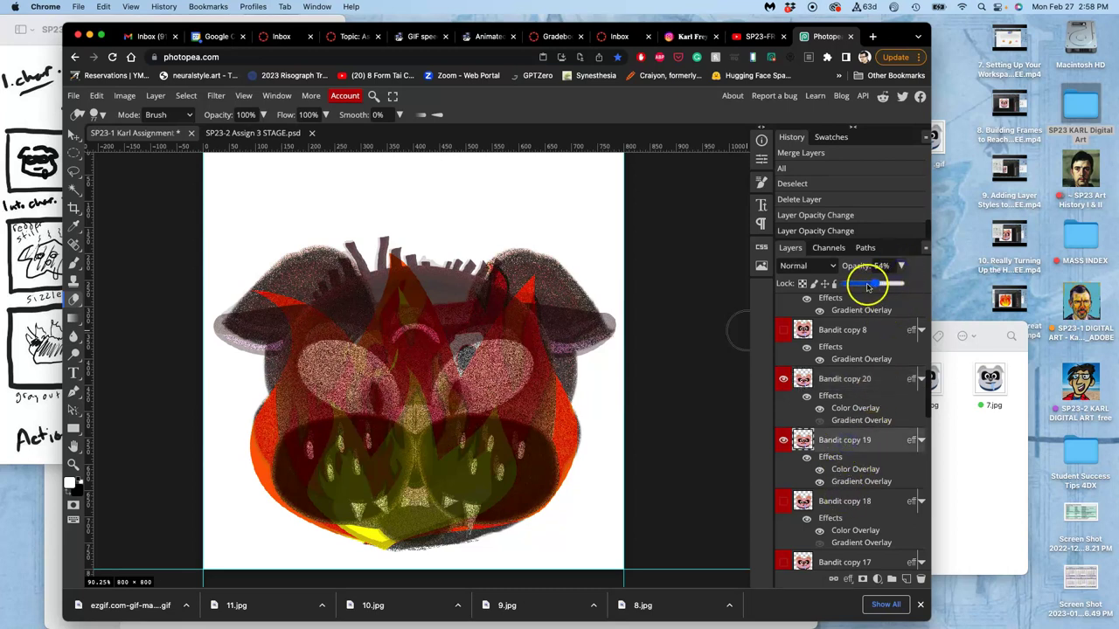
left_click_drag(868, 287, 850, 288)
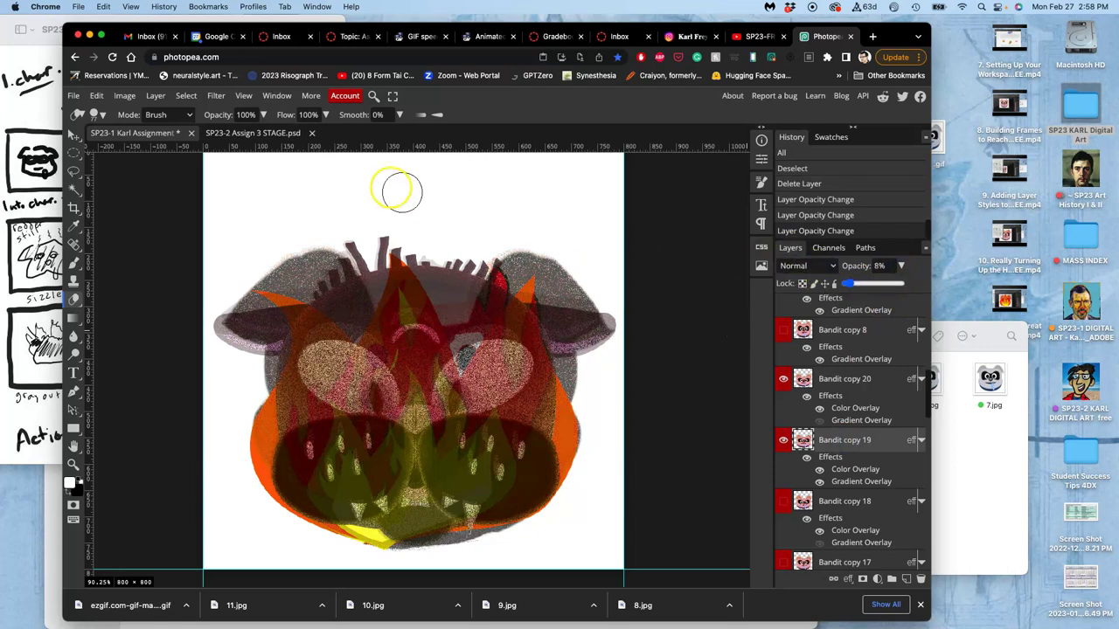
left_click(279, 131)
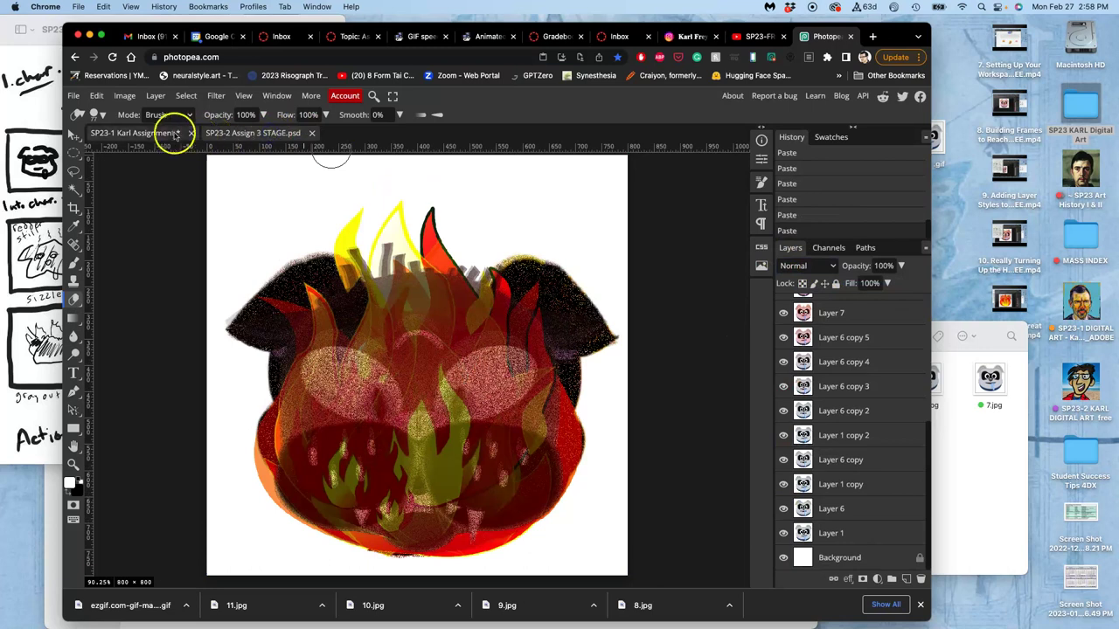
Step: Compare the STAGE frame with the Bandit document, ending on the Karl Assignment layers
left_click(111, 133)
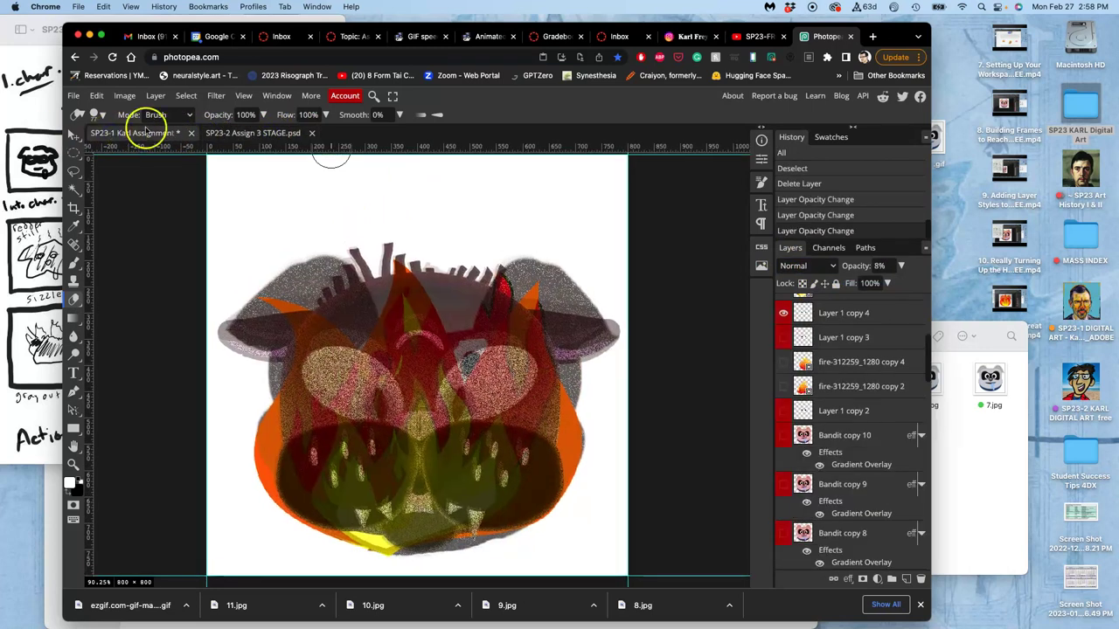
left_click(257, 132)
left_click(153, 138)
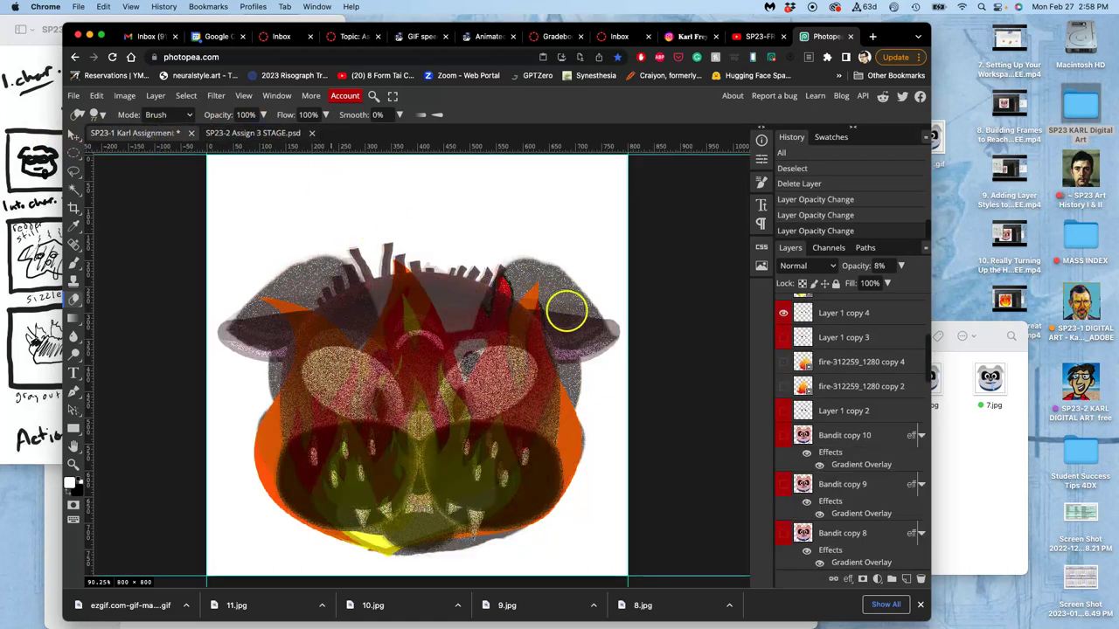
scroll(843, 385, "down", 2)
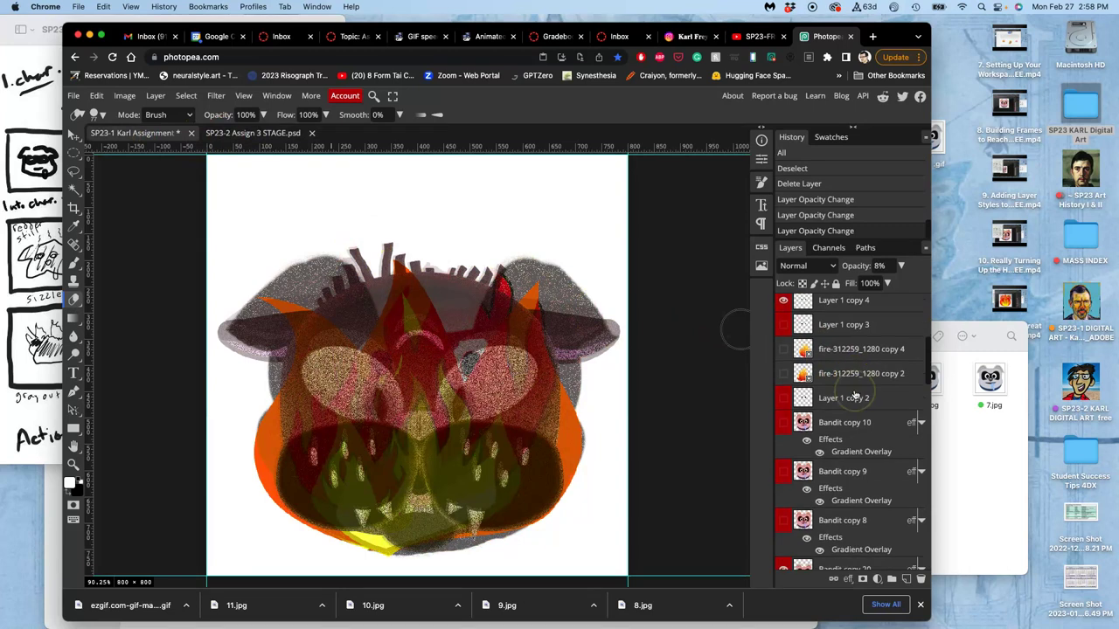
scroll(853, 395, "down", 5)
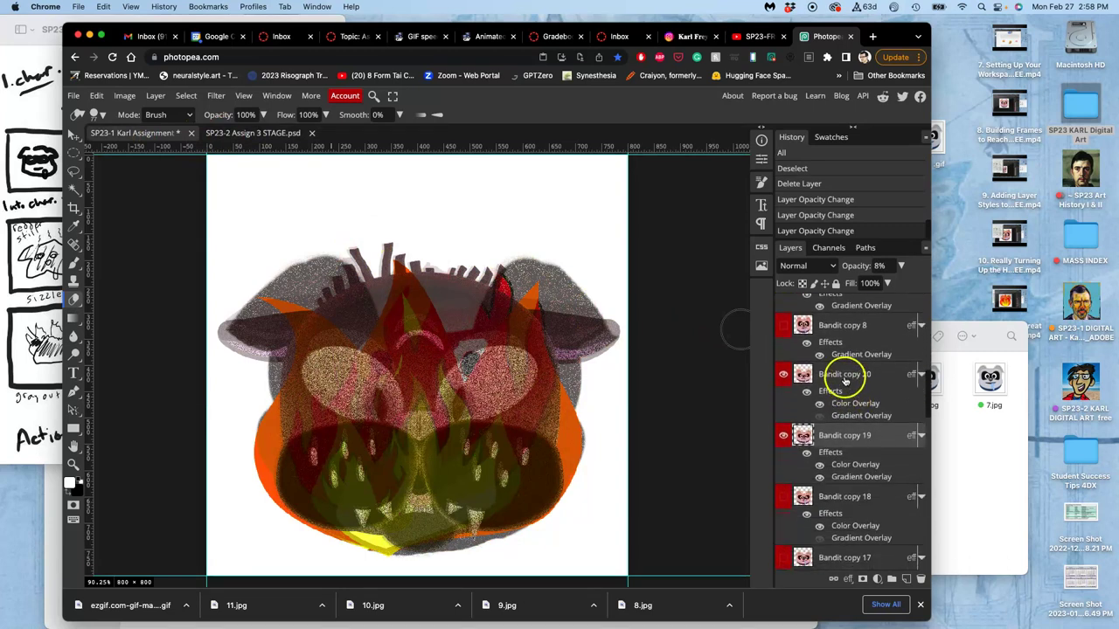
Step: Merge Bandit copy 19 into Bandit copy 20 and set the eraser to 666 px, 0% hardness
left_click(844, 377)
key("super+e")
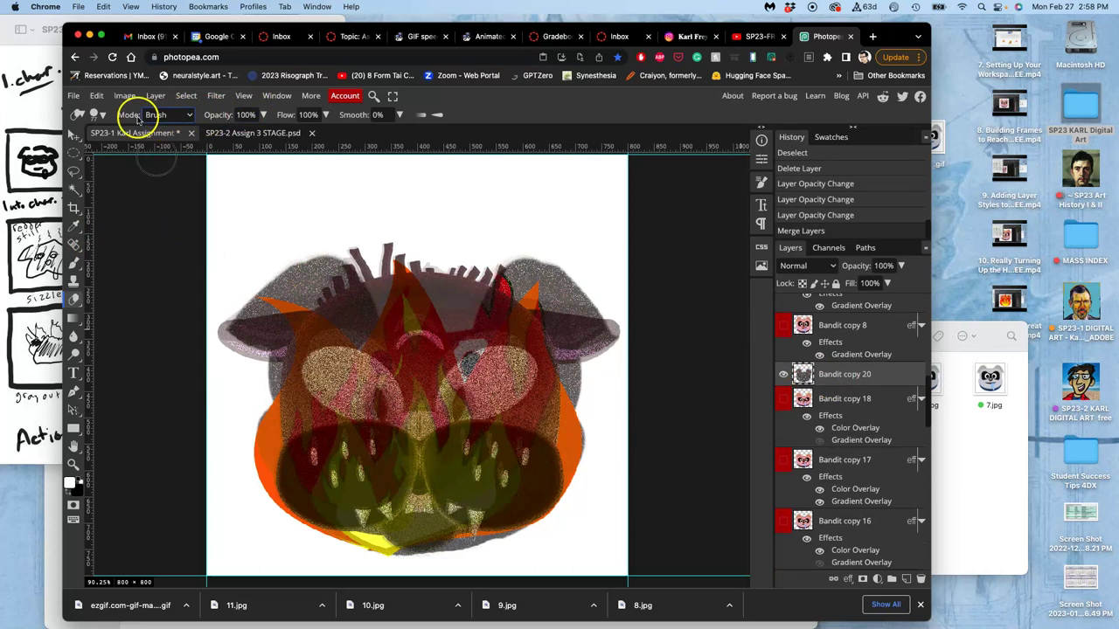
left_click(95, 115)
left_click_drag(156, 179, 120, 176)
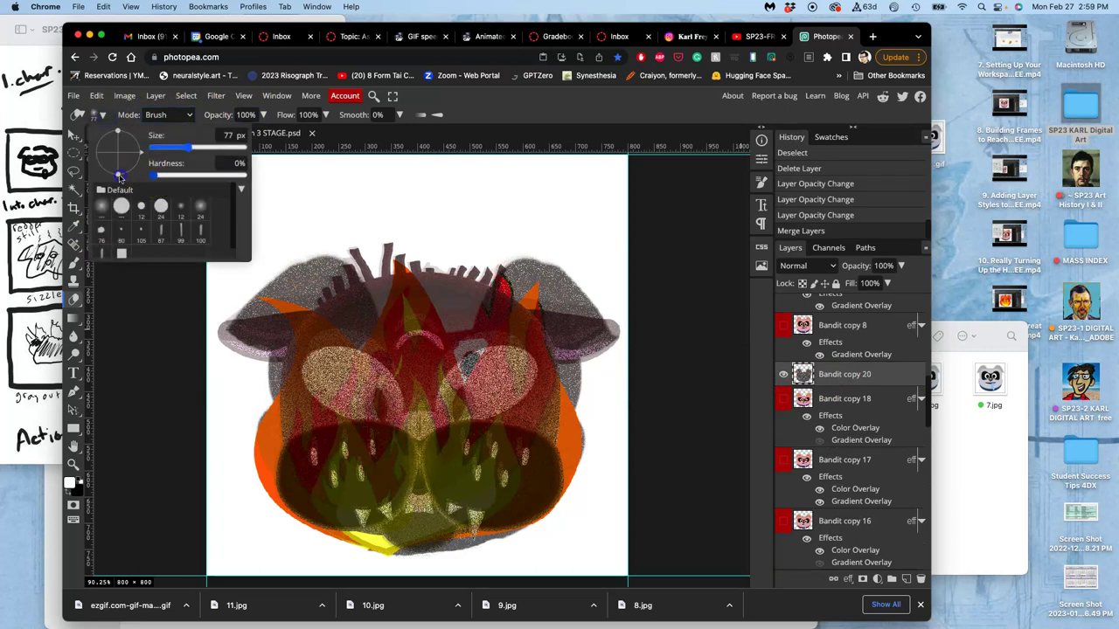
left_click(237, 147)
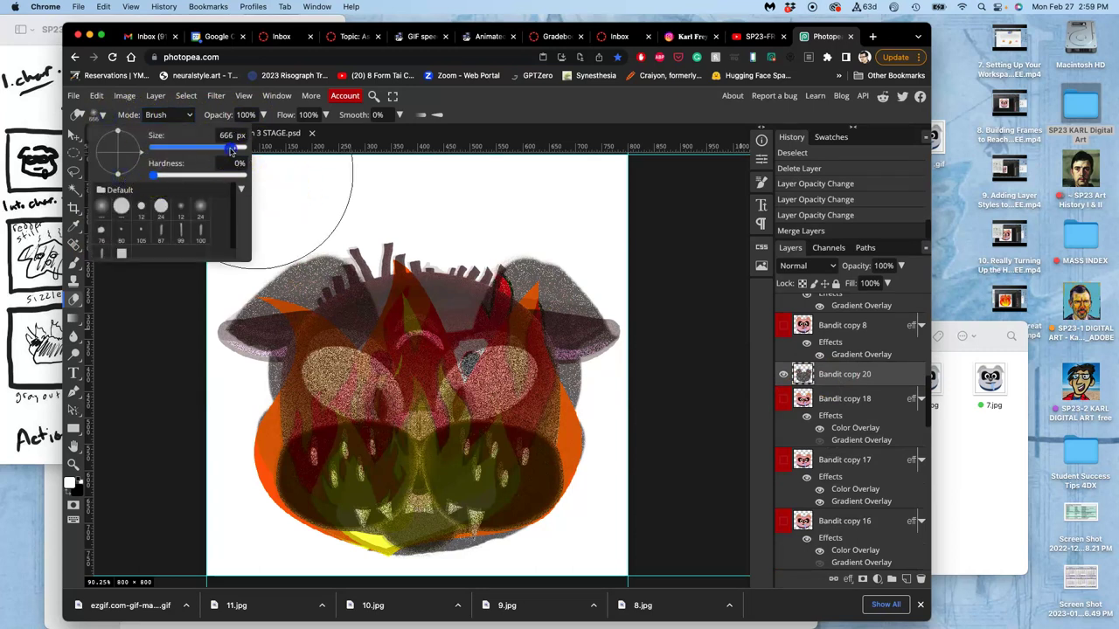
Step: Try erasing the upper-left area and the right ear, then undo all those strokes
left_click(302, 182)
left_click(262, 162)
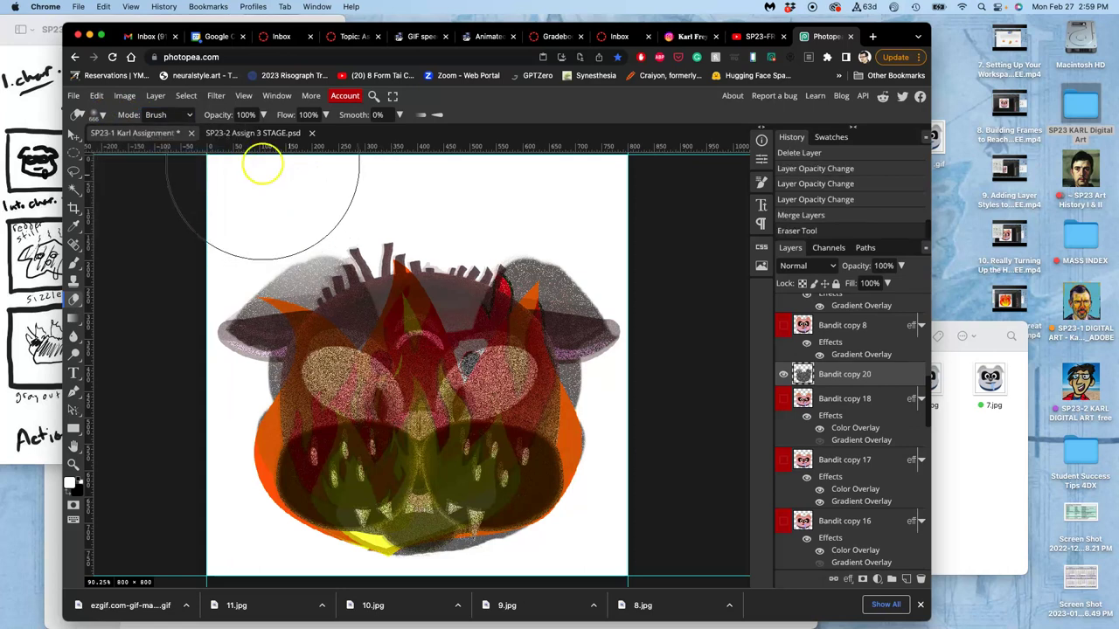
left_click_drag(517, 175, 572, 174)
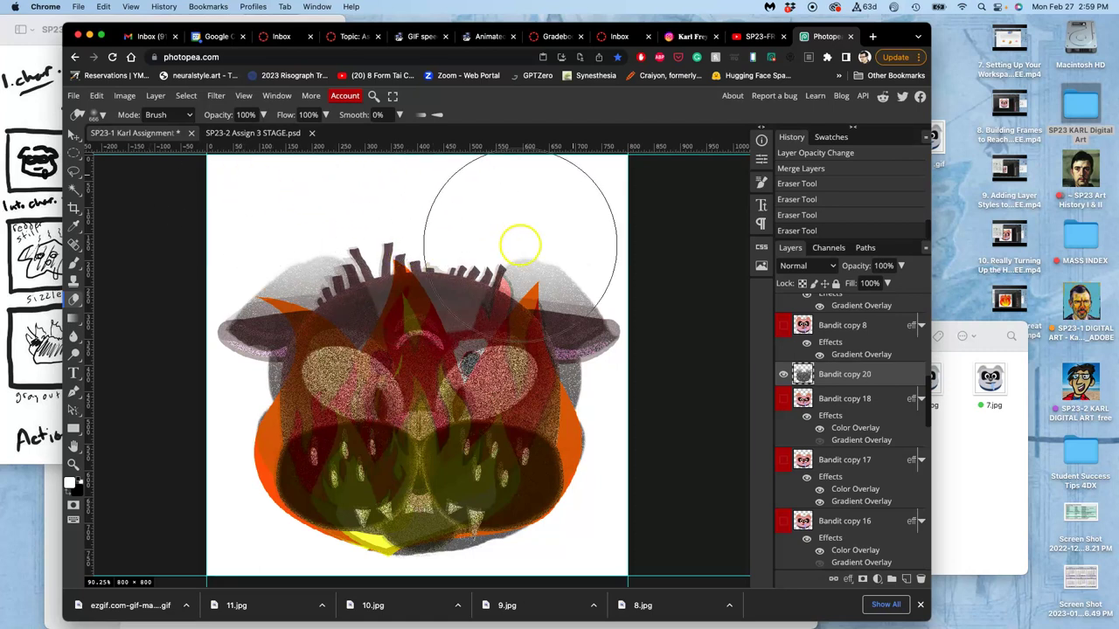
key("super+z")
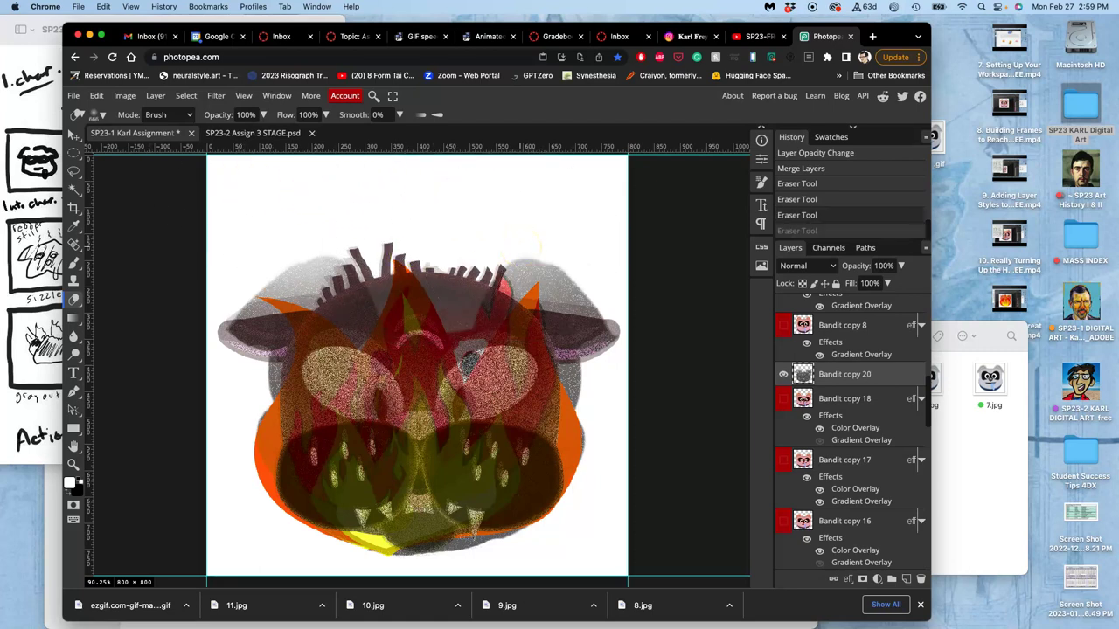
key("super+z")
key("super+z")
key("super+z")
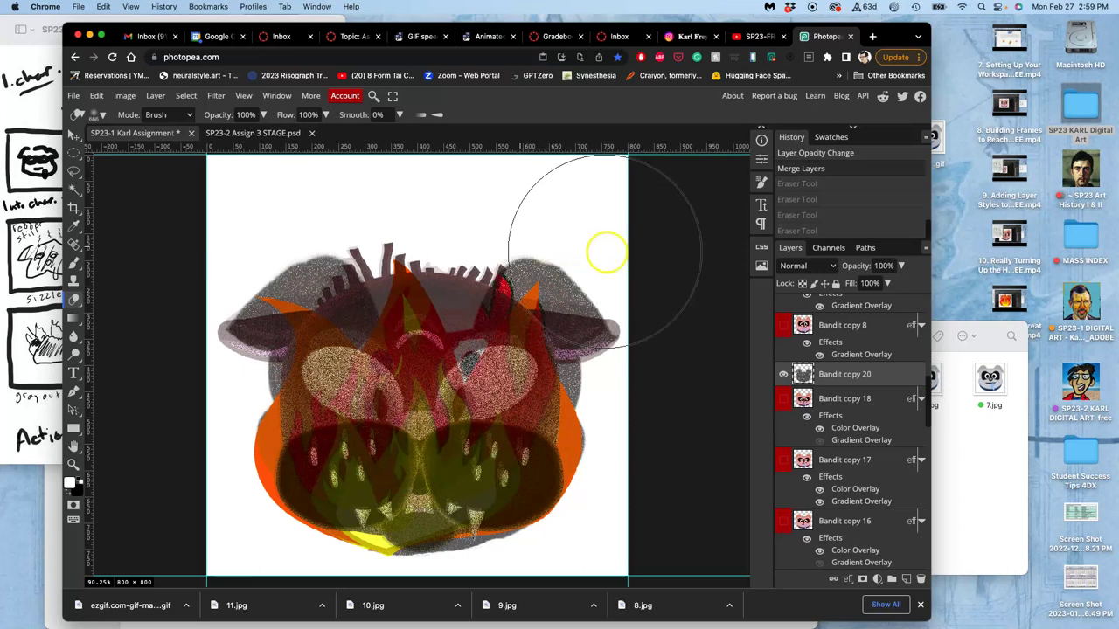
Step: Start a Warp on Bandit copy 20 and bend its upper-left area and left edge outward
key("super+t")
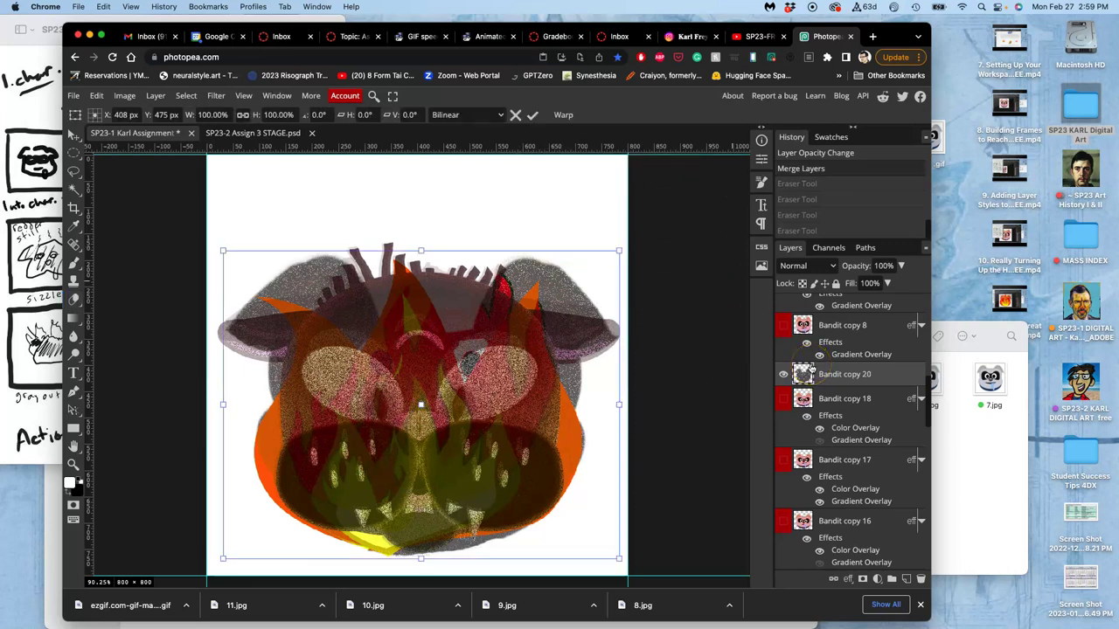
right_click(535, 346)
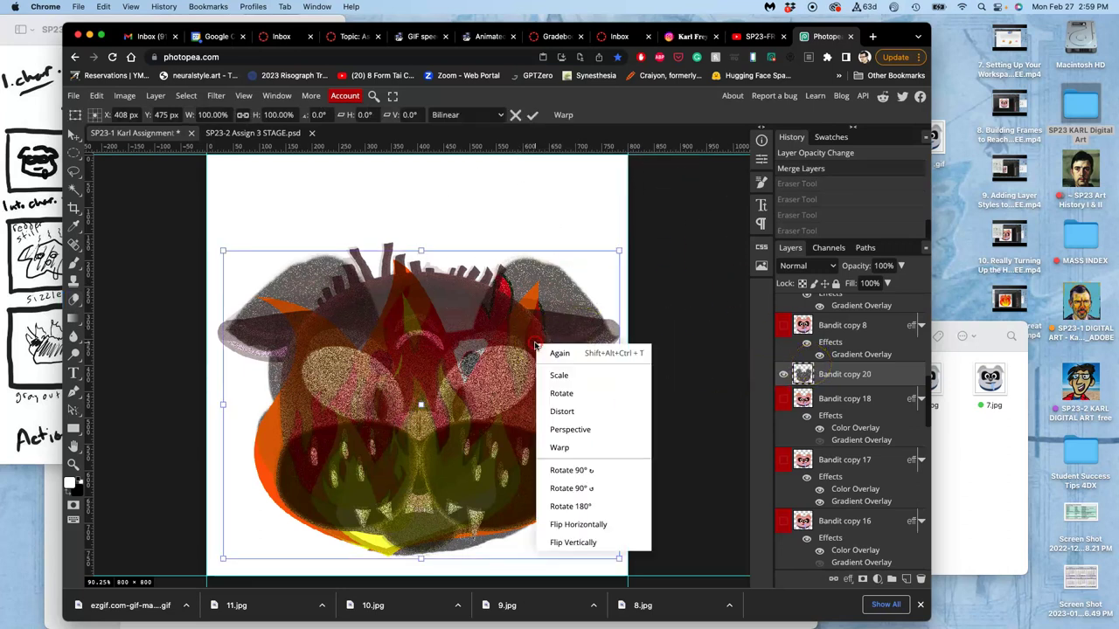
left_click(561, 448)
left_click_drag(318, 264, 321, 283)
left_click_drag(255, 353, 236, 344)
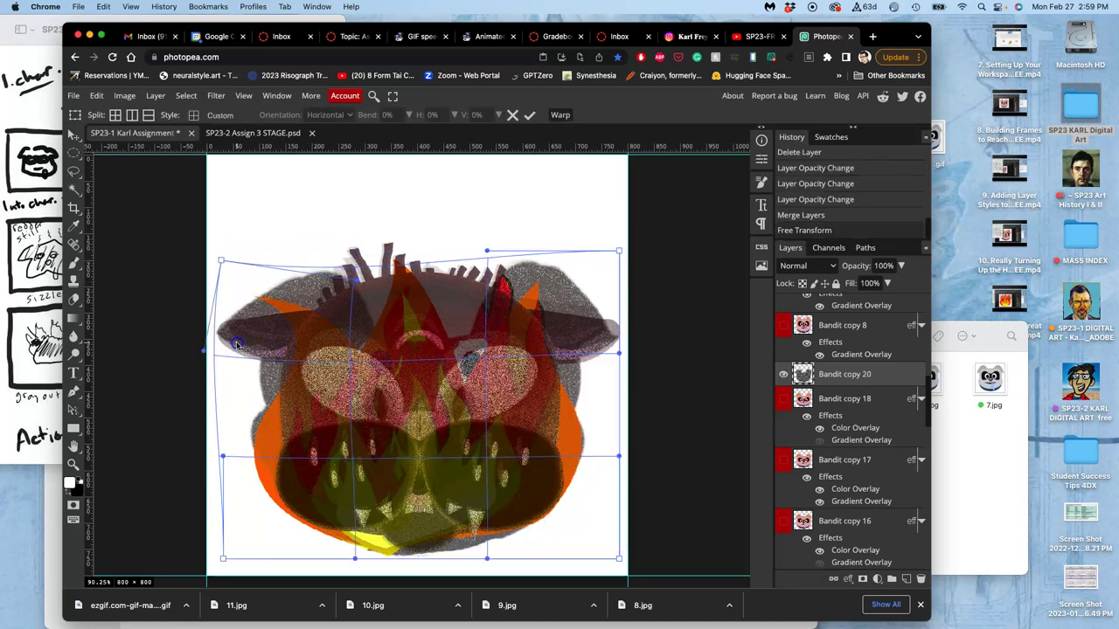
left_click_drag(322, 303, 256, 336)
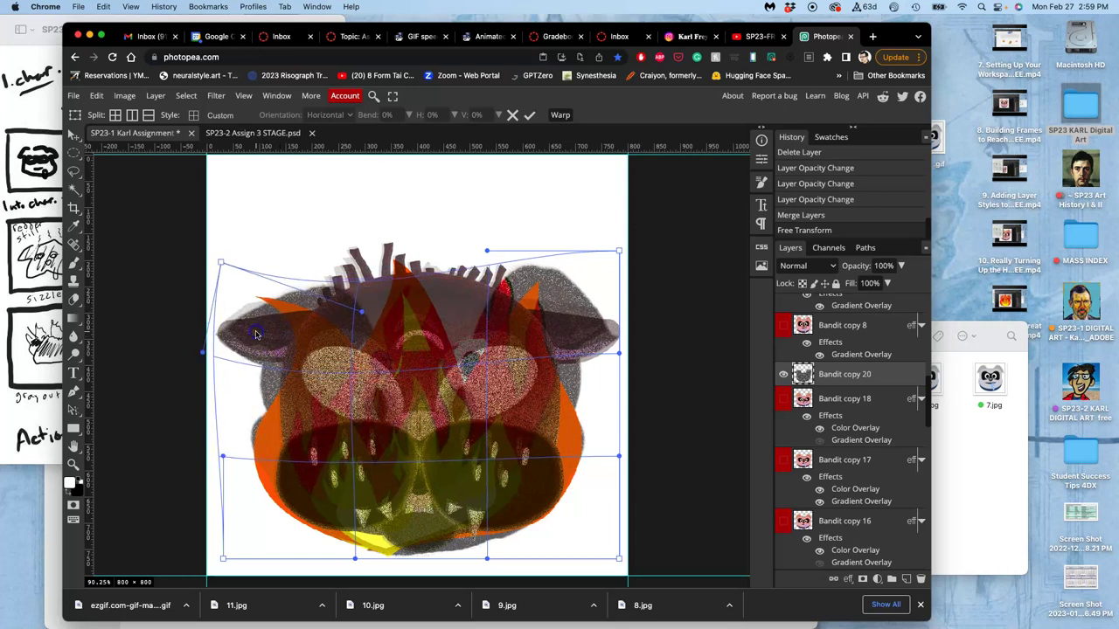
Step: Widen the right ear, pull the top hair down, shift the right side outward, and commit
left_click(589, 302)
left_click_drag(590, 295, 598, 292)
left_click(507, 262)
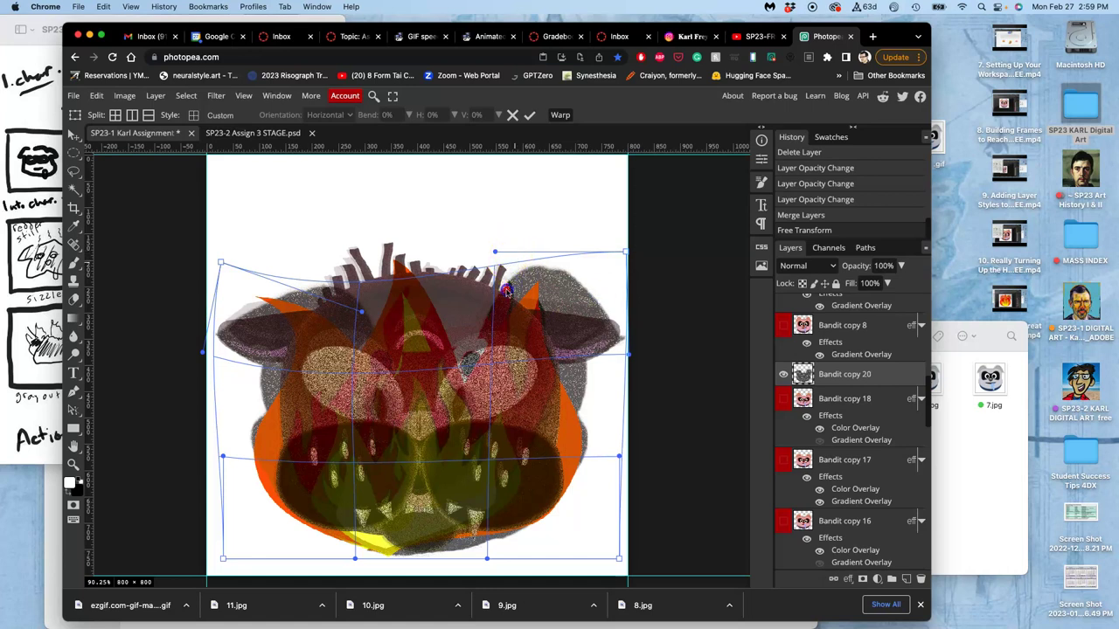
left_click_drag(494, 256, 445, 335)
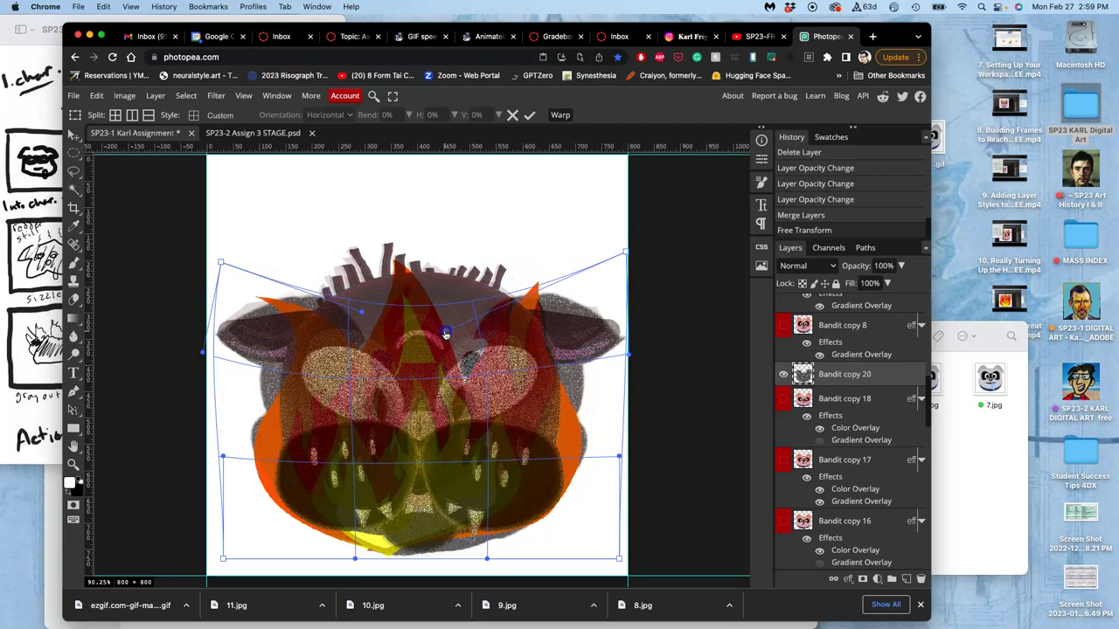
left_click_drag(568, 350, 617, 341)
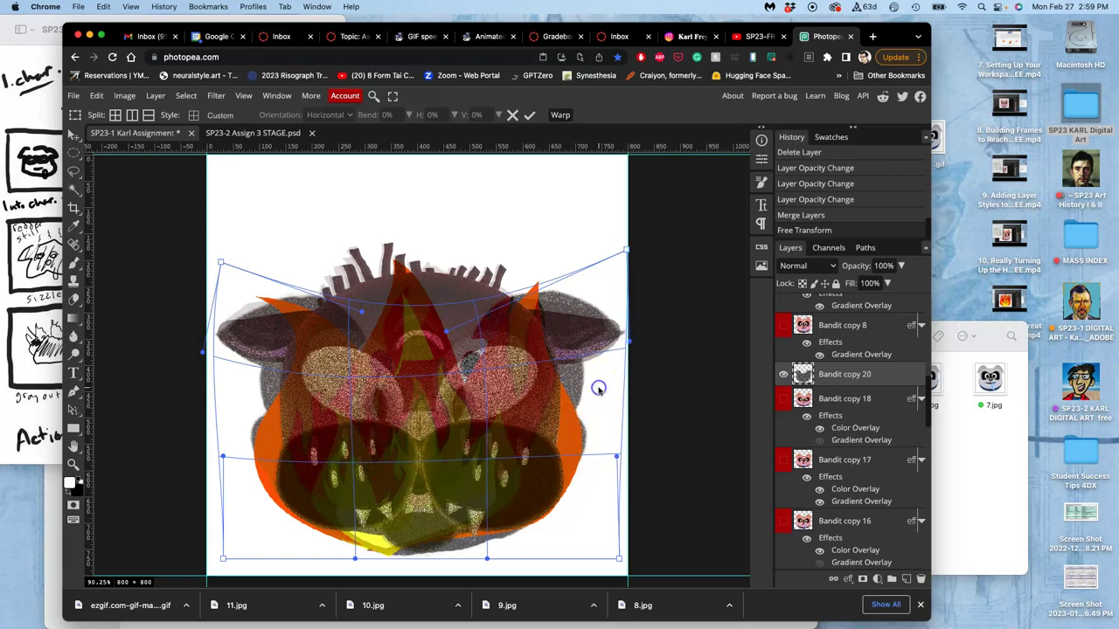
key("Return")
Step: Check the STAGE frame, then set the eraser to 40% hardness
key("e")
left_click(285, 132)
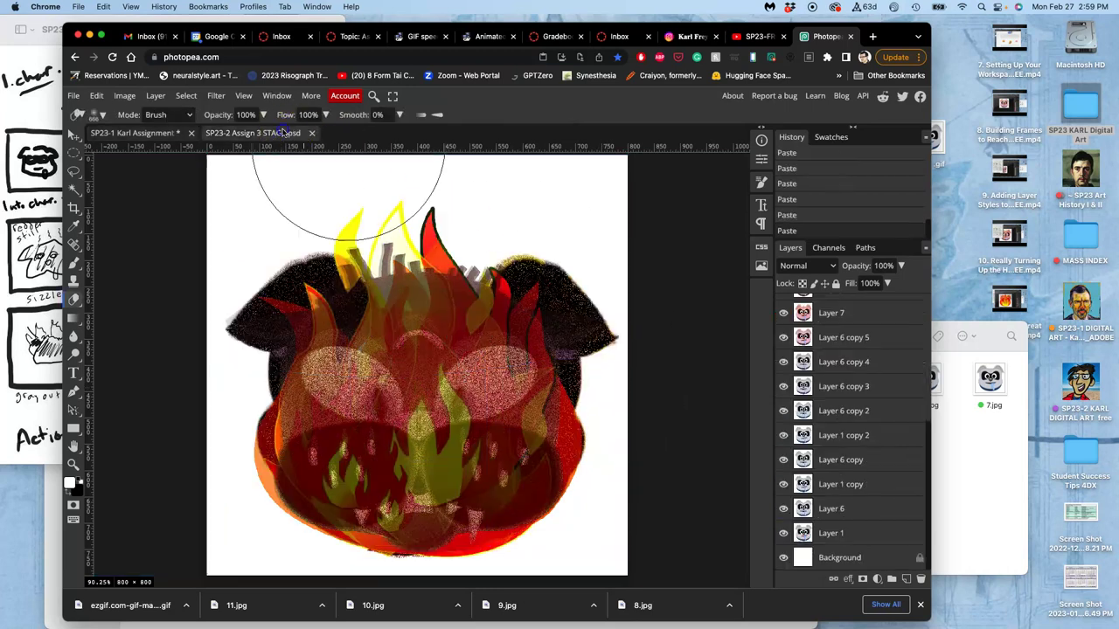
left_click(157, 134)
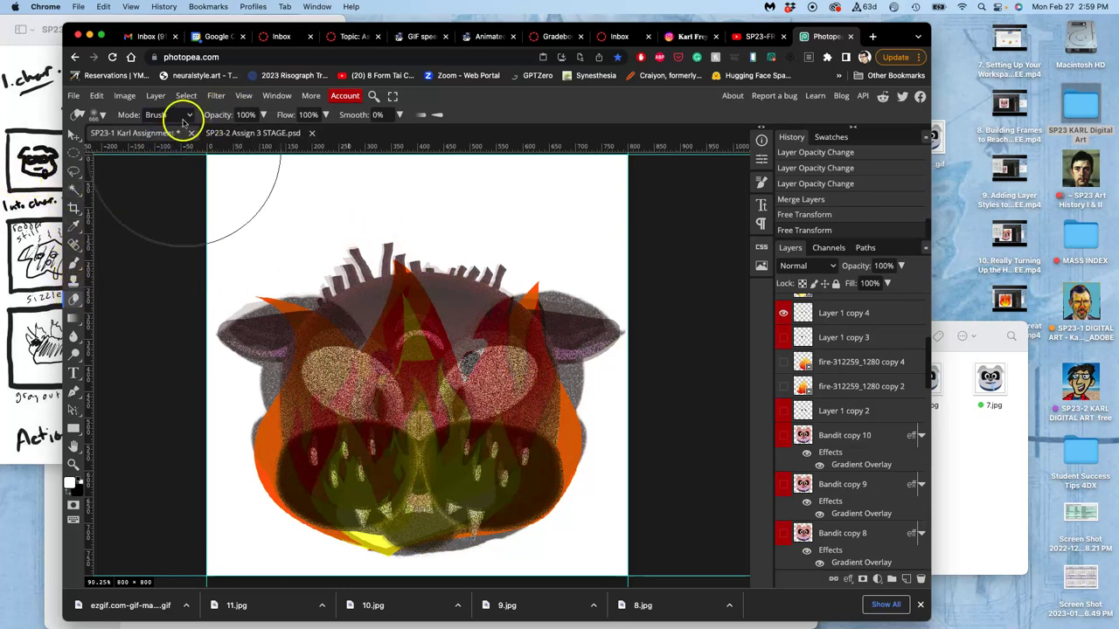
left_click(101, 115)
mouse_move(166, 166)
left_mouse_down()
mouse_move(190, 178)
mouse_move(188, 154)
left_mouse_up()
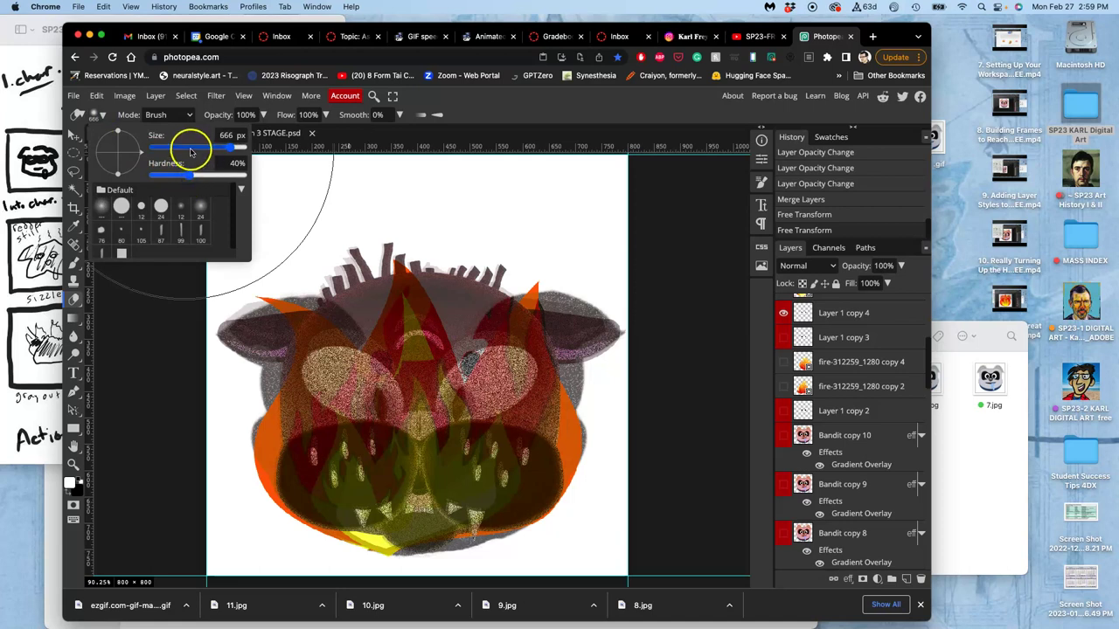
left_click(252, 385)
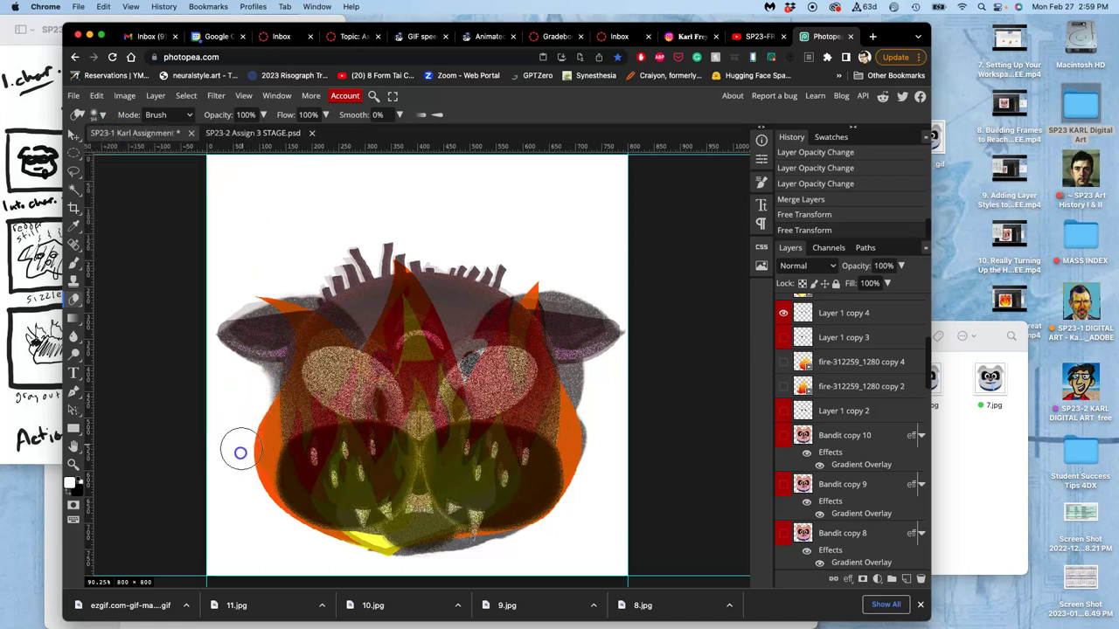
Step: Erase the grey fuzz along the face's right edge and spots at the head's edges
left_click_drag(530, 394, 600, 374)
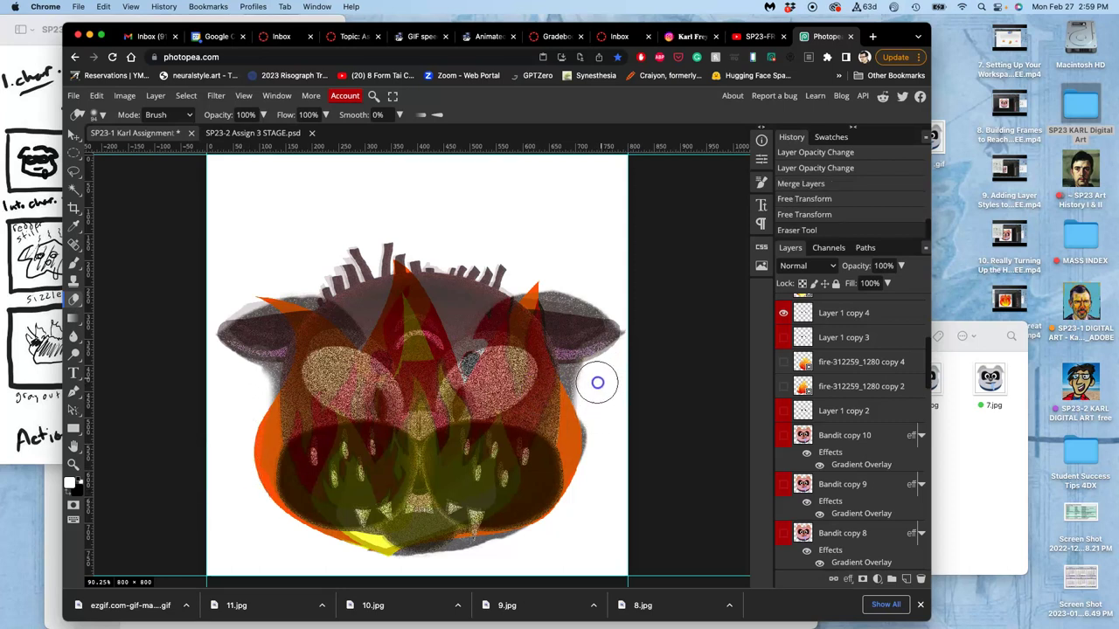
left_click_drag(597, 382, 601, 479)
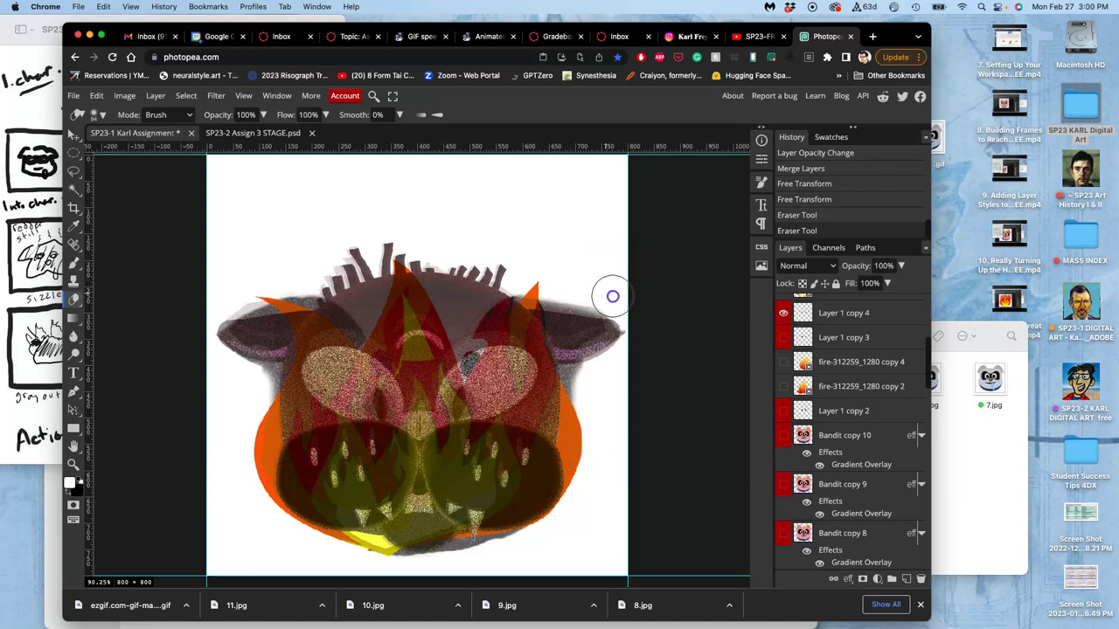
left_click(571, 279)
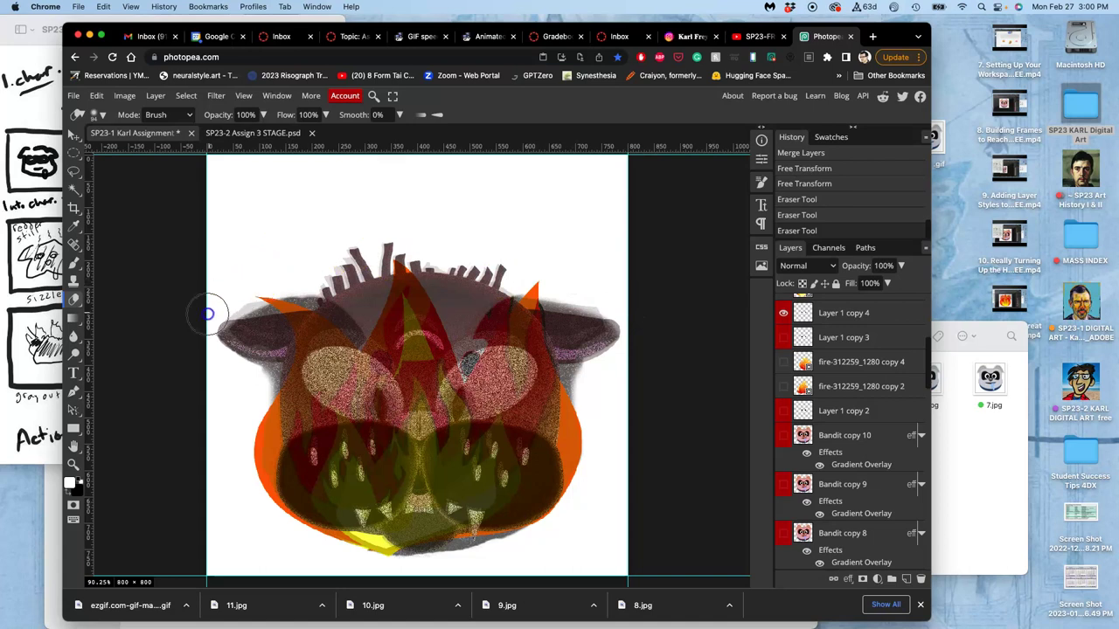
left_click(203, 341)
Step: Toggle the exercise layers' visibility and glance at the STAGE frame to compare
scroll(874, 355, "up", 5)
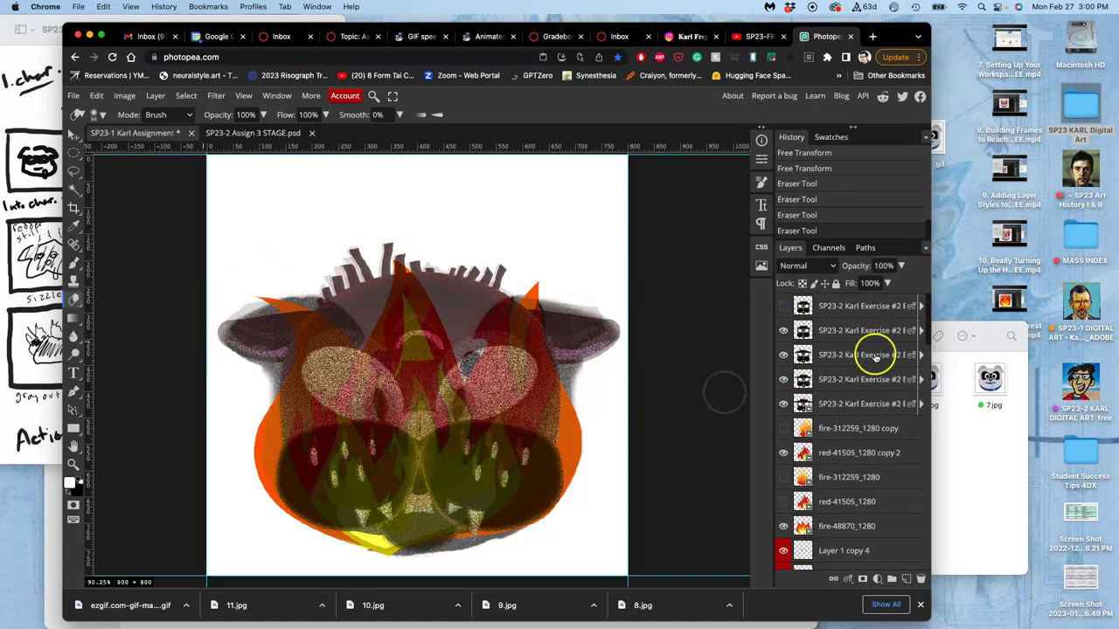
left_click(783, 331)
left_click(783, 355)
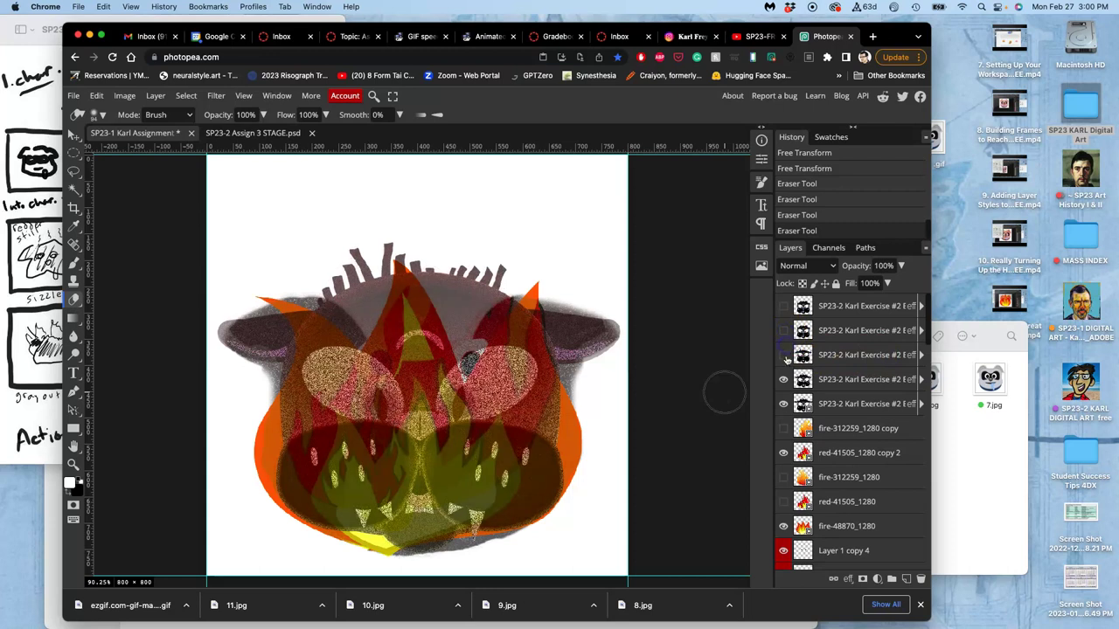
left_click(783, 380)
left_click(784, 379)
left_click(232, 134)
left_click(159, 135)
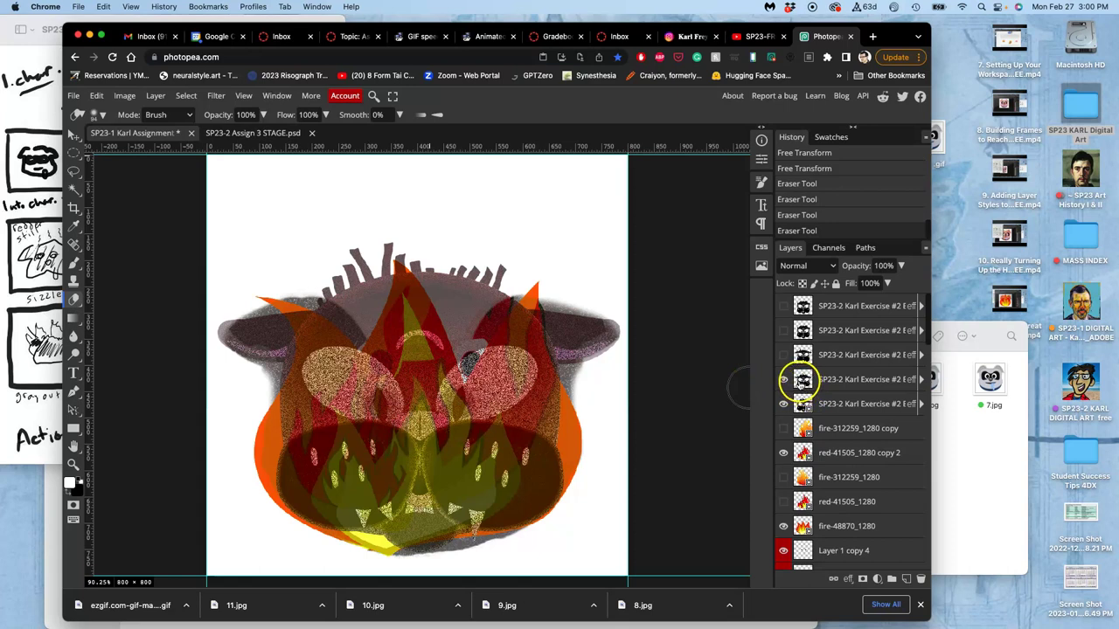
Step: Try the fourth exercise layer's opacity at 78%, then fade it to about 17%
left_click(864, 380)
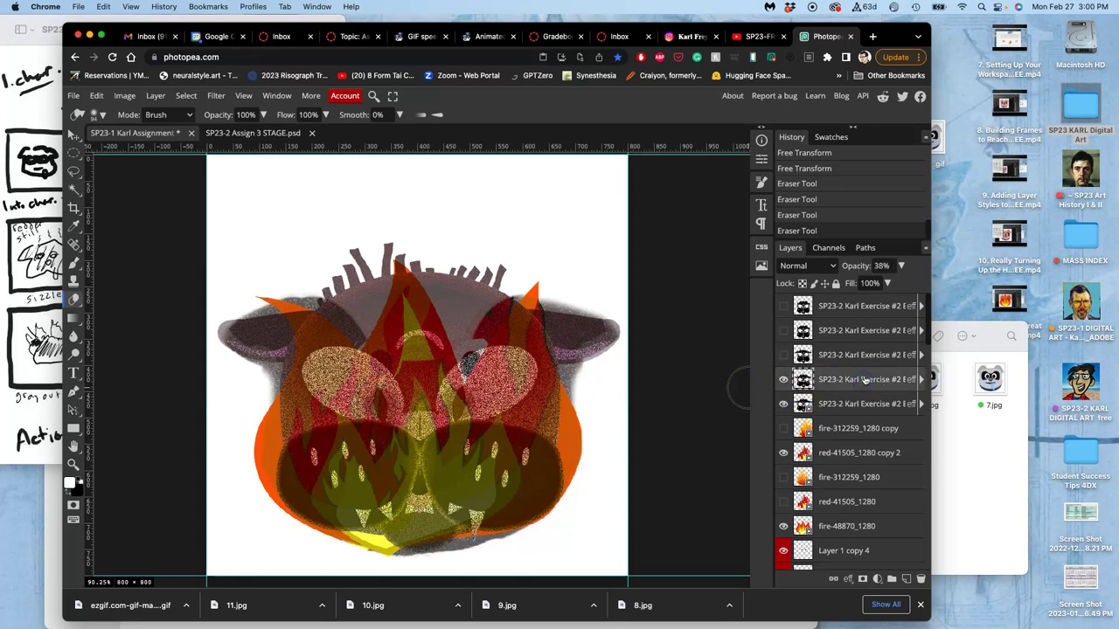
left_click(900, 267)
left_click(888, 286)
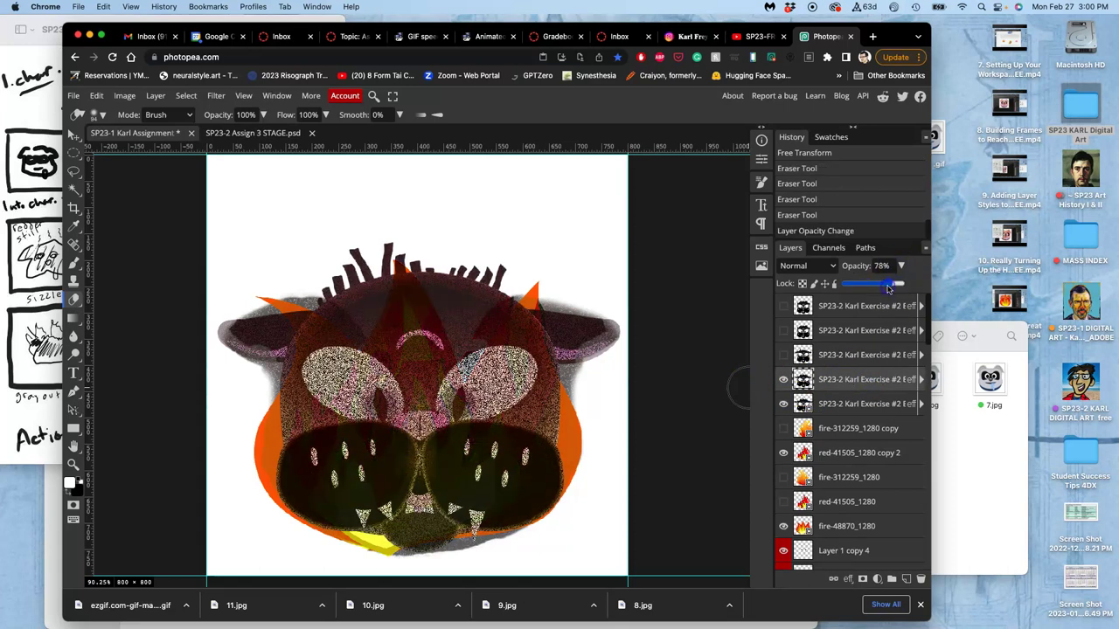
left_click_drag(888, 286, 854, 288)
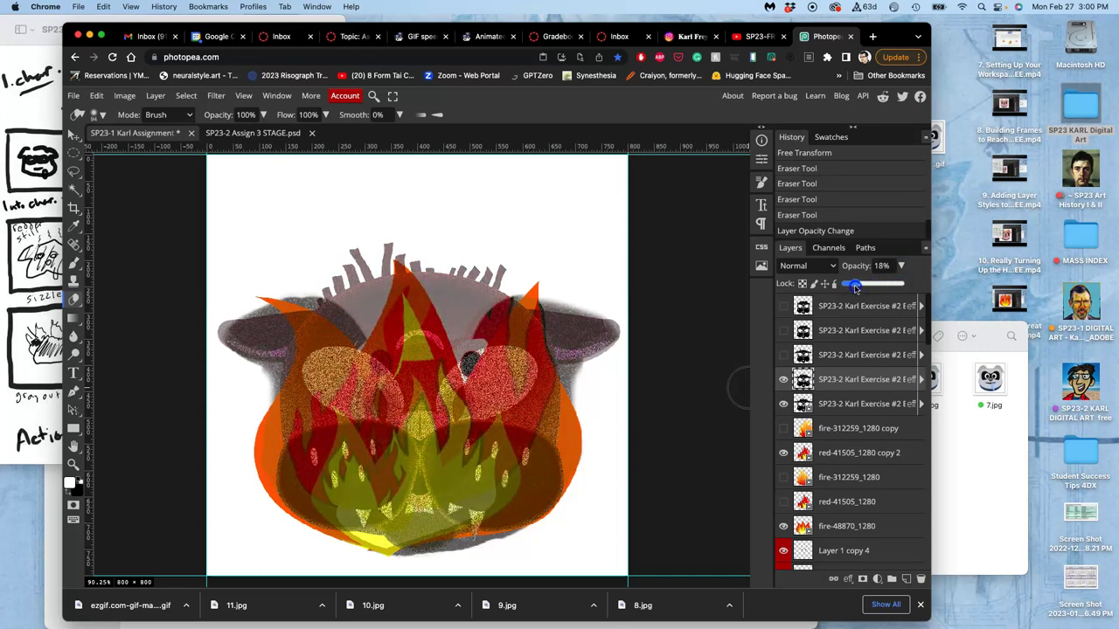
scroll(865, 416, "down", 10)
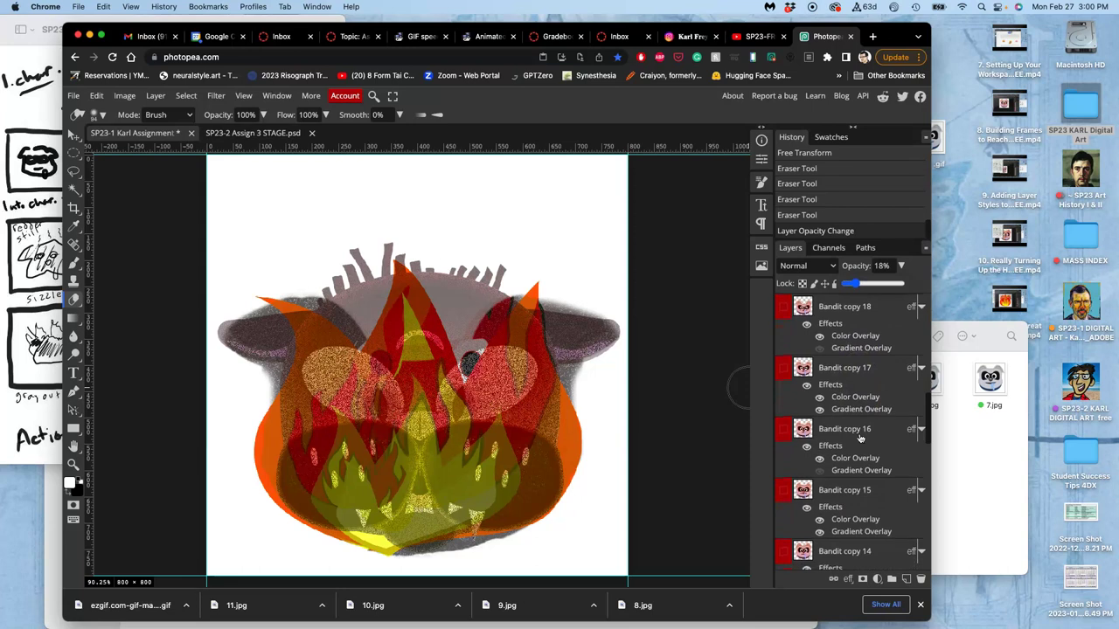
scroll(860, 439, "up", 1)
Step: Set Layer 1 copy 4 to 53% opacity, then view the STAGE frame for comparison
left_click(803, 398)
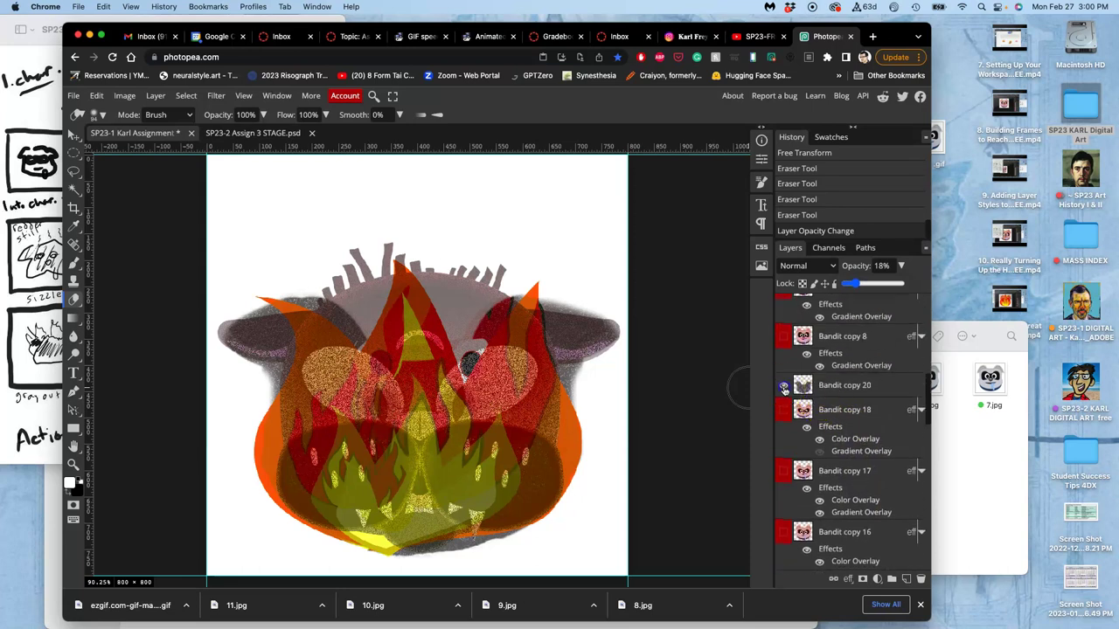
left_click(783, 385)
left_click(783, 385)
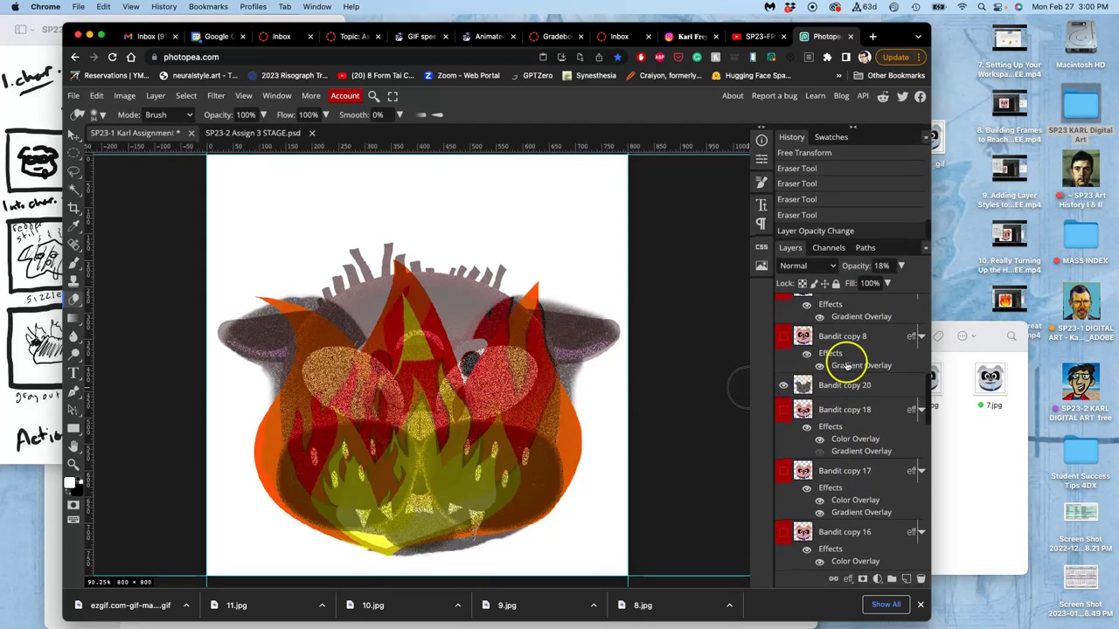
scroll(852, 367, "up", 8)
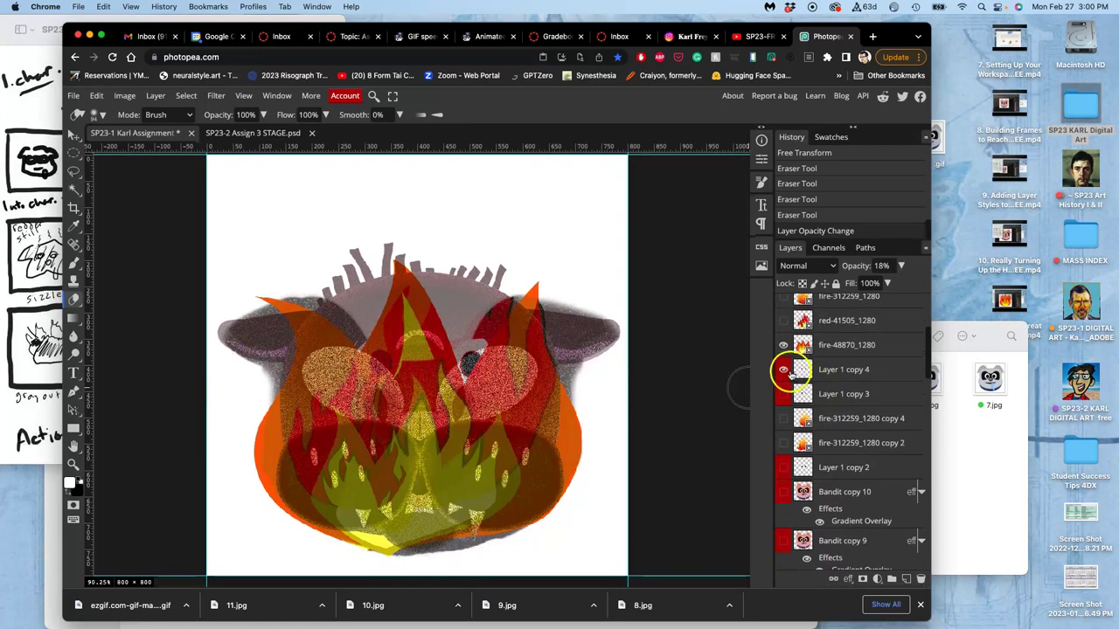
left_click(783, 370)
left_click(786, 371)
left_click(823, 371)
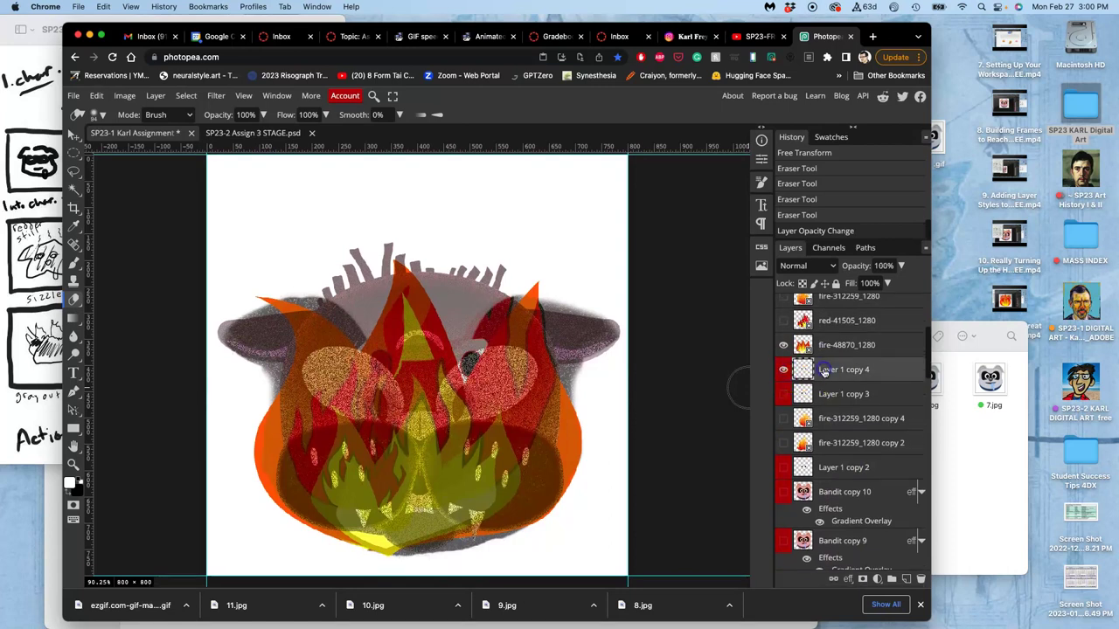
left_click_drag(880, 282, 874, 285)
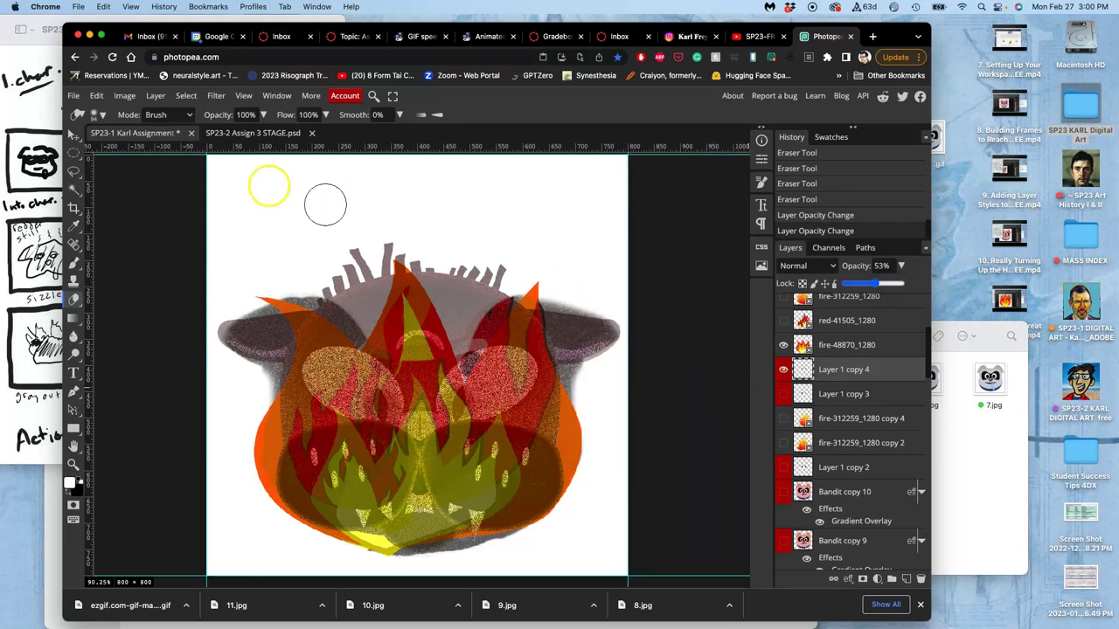
left_click(235, 136)
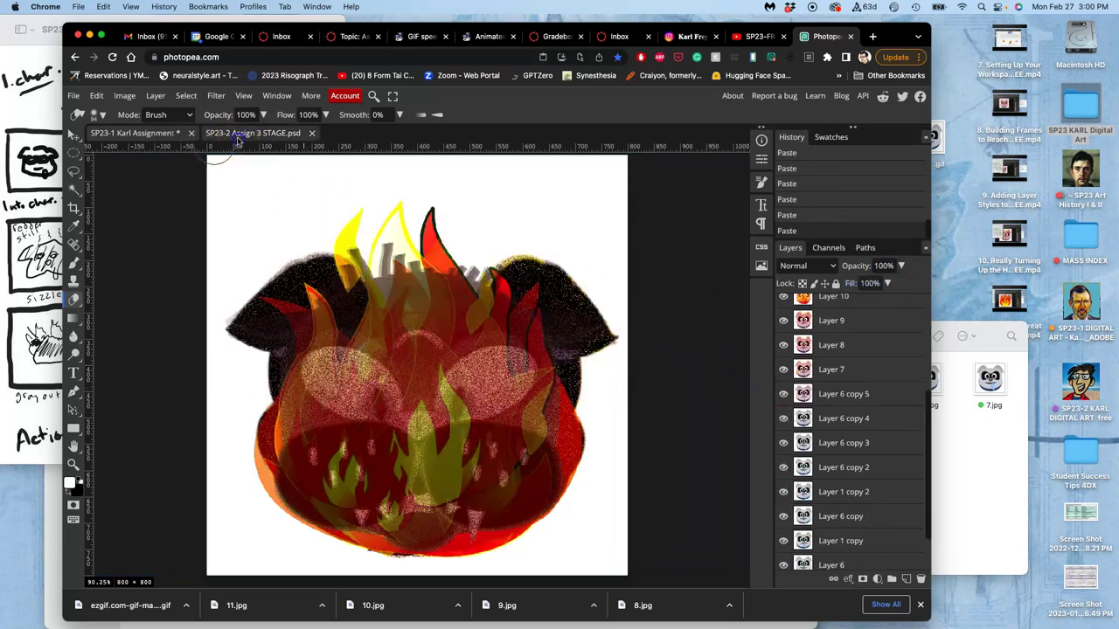
Step: Show an SP23-2 Karl Exercise #2 face layer and blend it in Multiply at 24% opacity
left_click(163, 134)
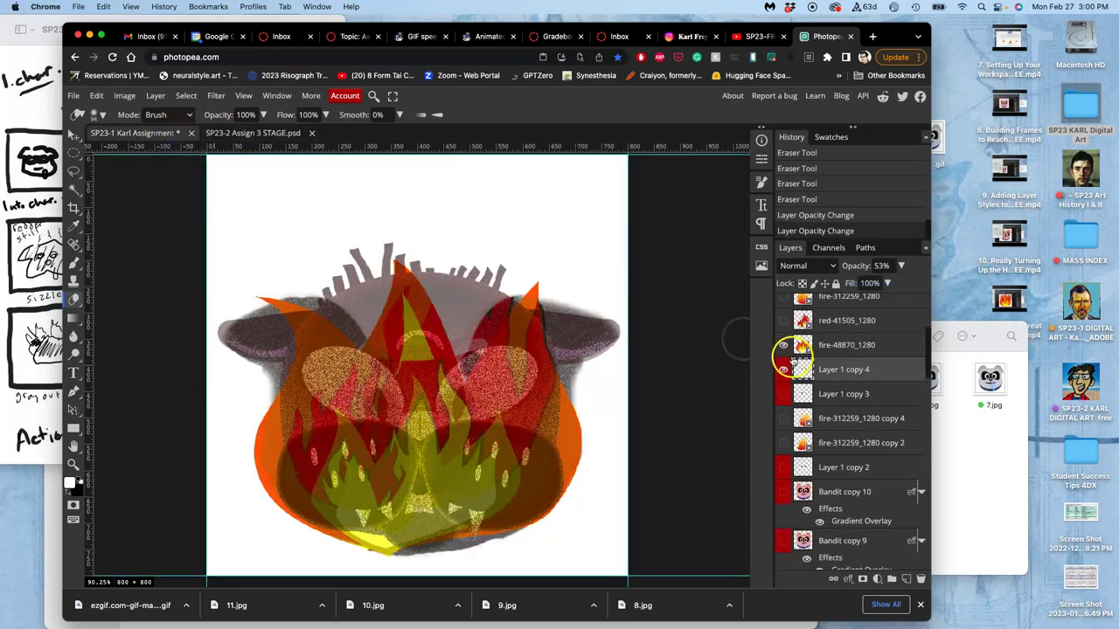
scroll(825, 403, "down", 1)
scroll(825, 393, "up", 5)
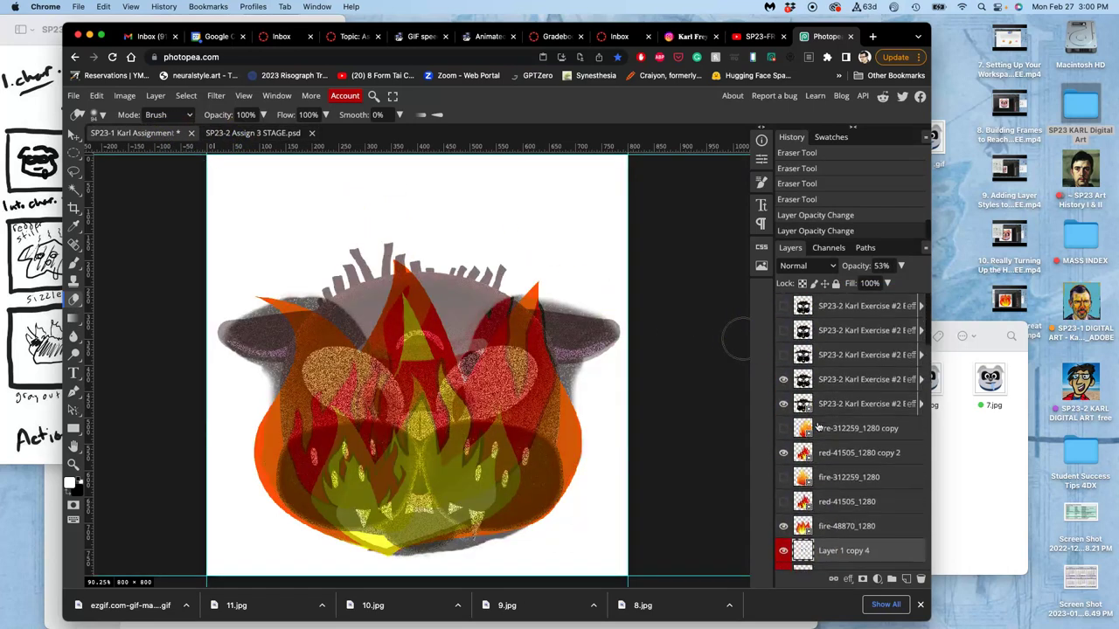
left_click(783, 357)
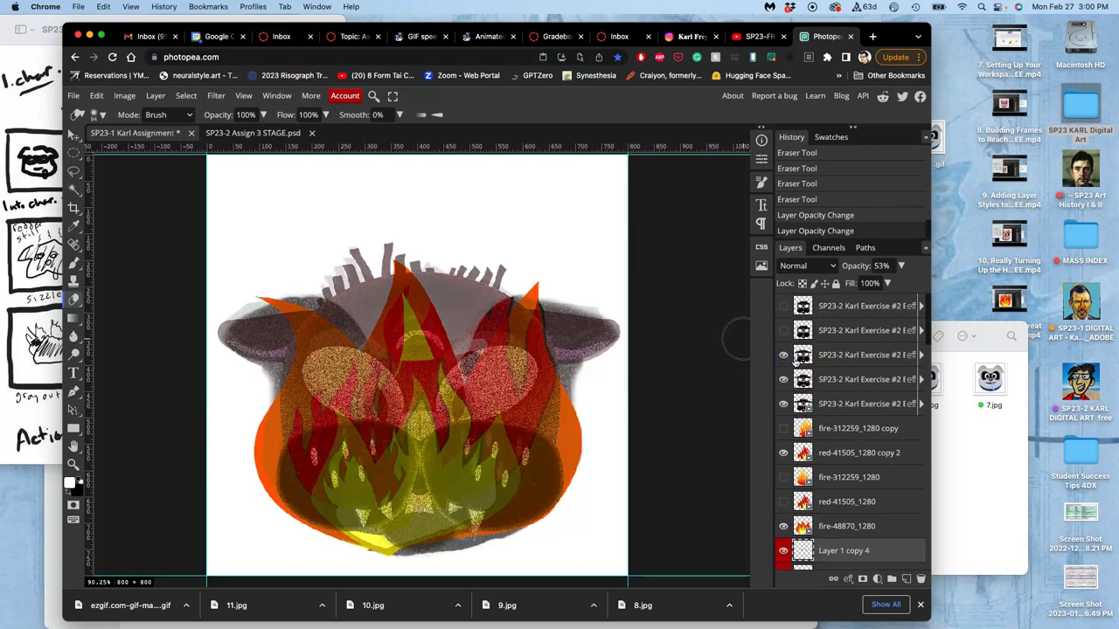
left_click(835, 355)
left_click(803, 268)
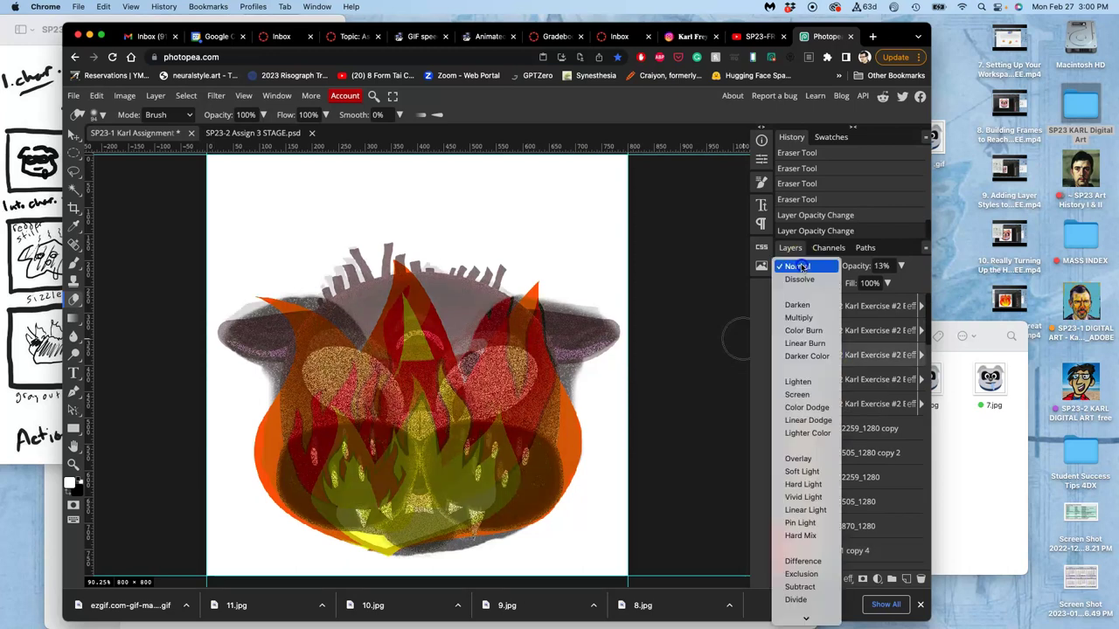
left_click(798, 317)
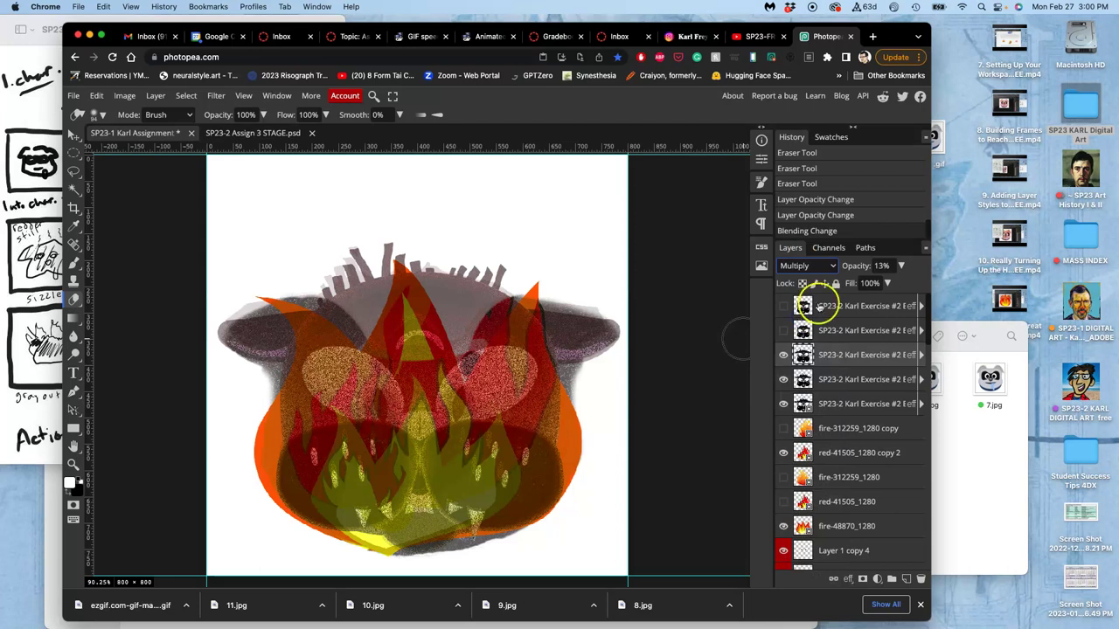
left_click(901, 266)
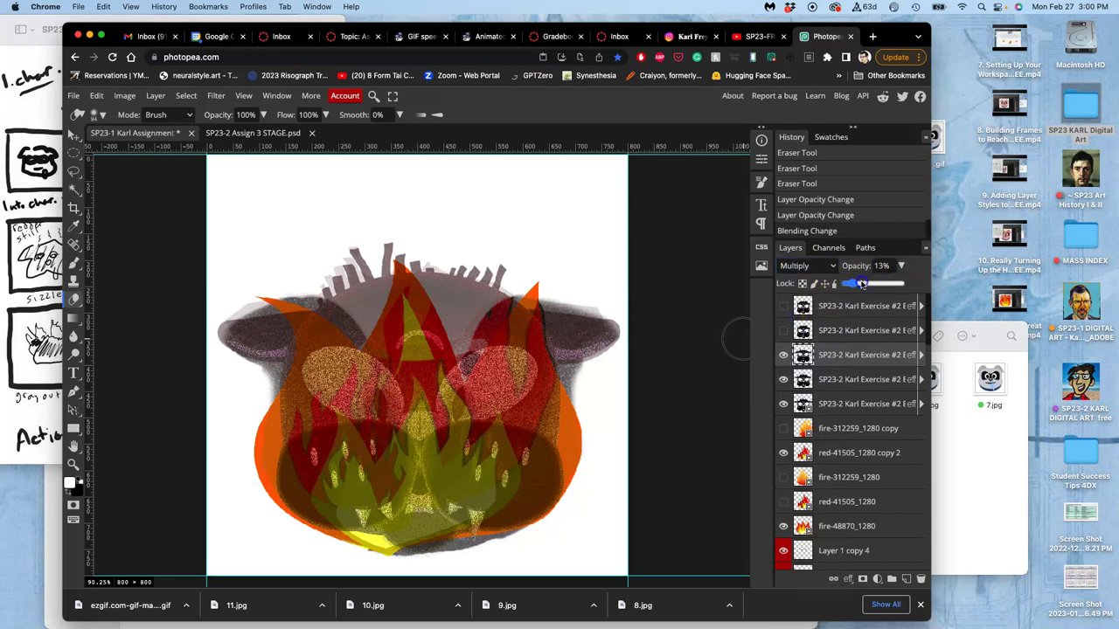
mouse_move(863, 284)
left_mouse_down()
mouse_move(894, 286)
mouse_move(858, 288)
left_mouse_up()
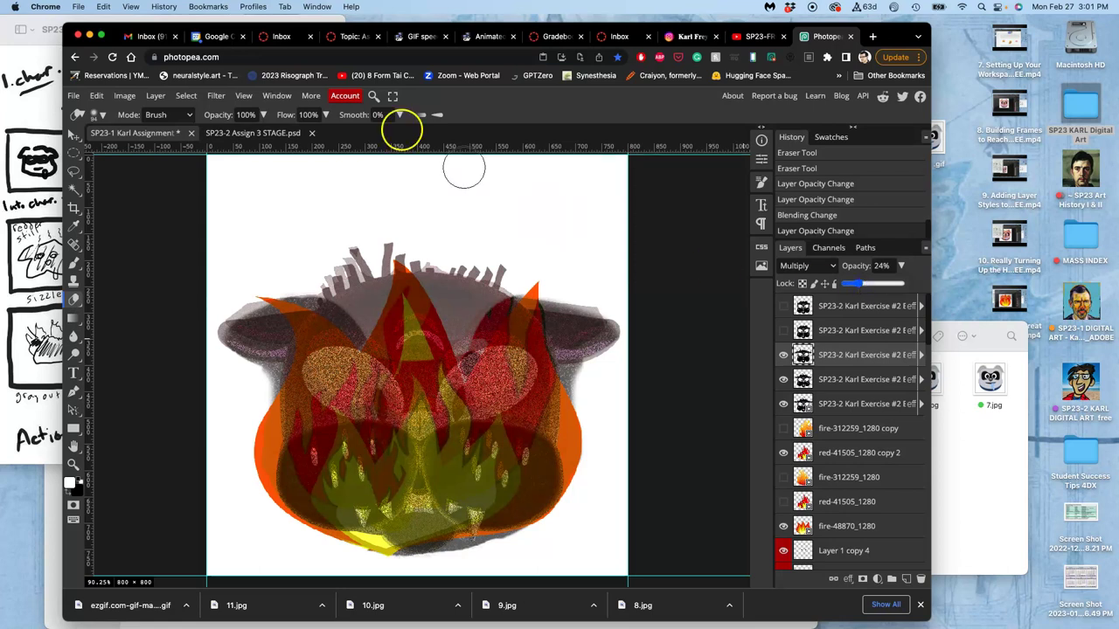
Step: Erase bits of the face layer at the left ear, right ear and right edge, keeping the strokes
left_click(261, 133)
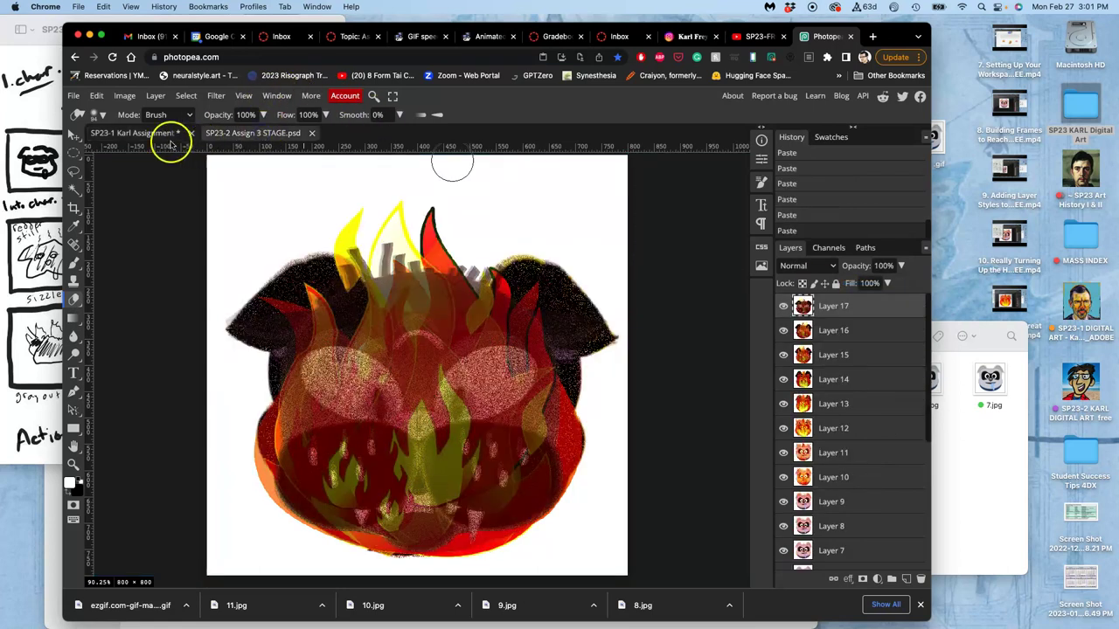
left_click(151, 136)
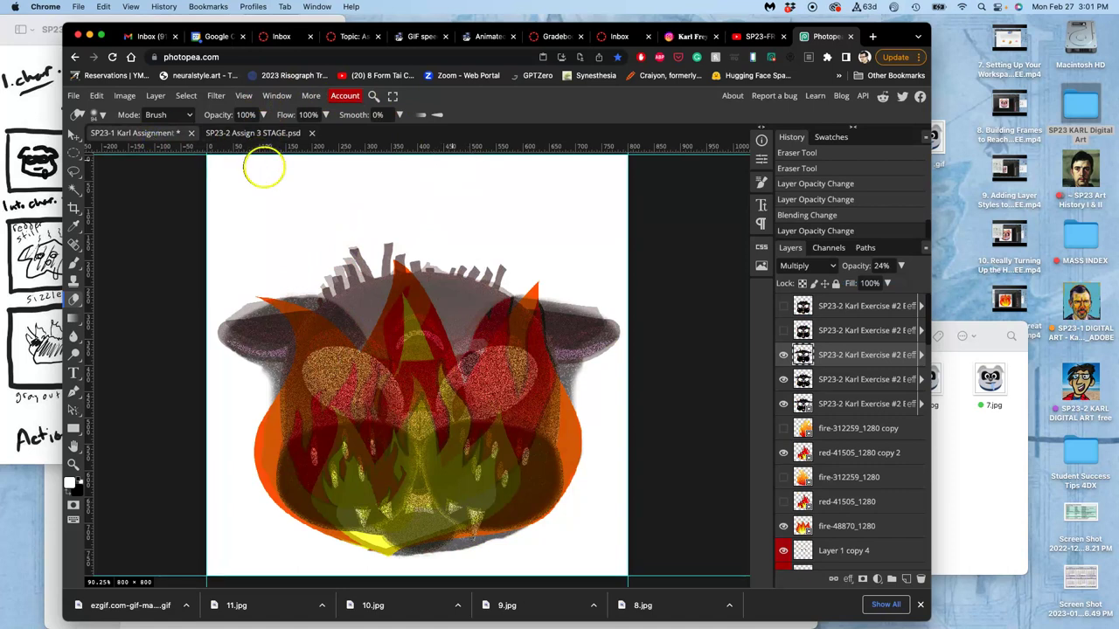
left_click(783, 356)
left_click(783, 355)
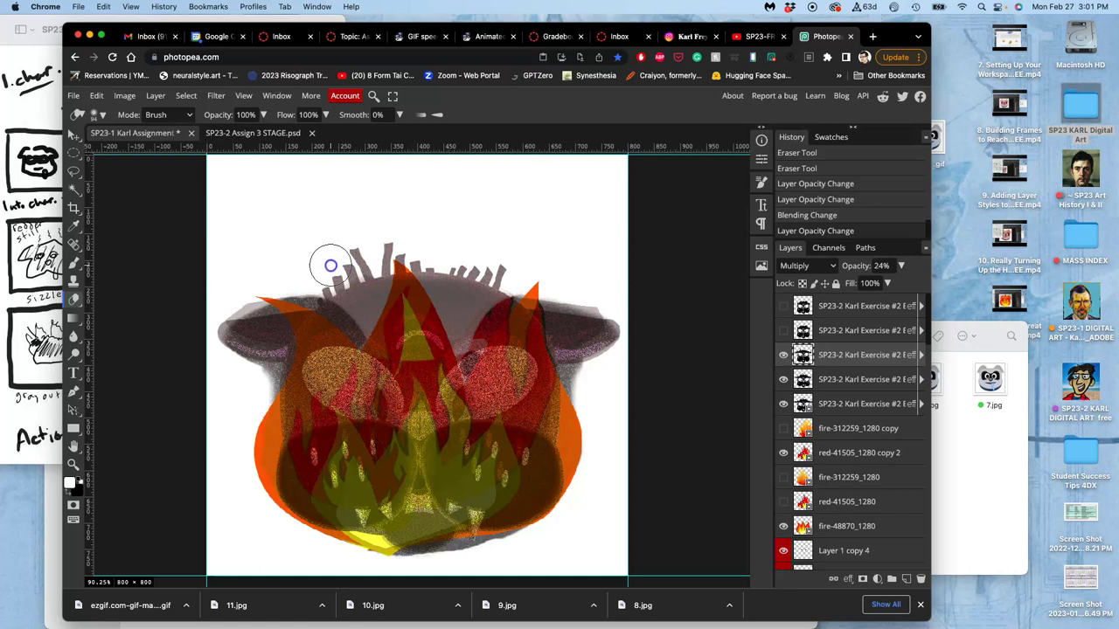
left_click(194, 336)
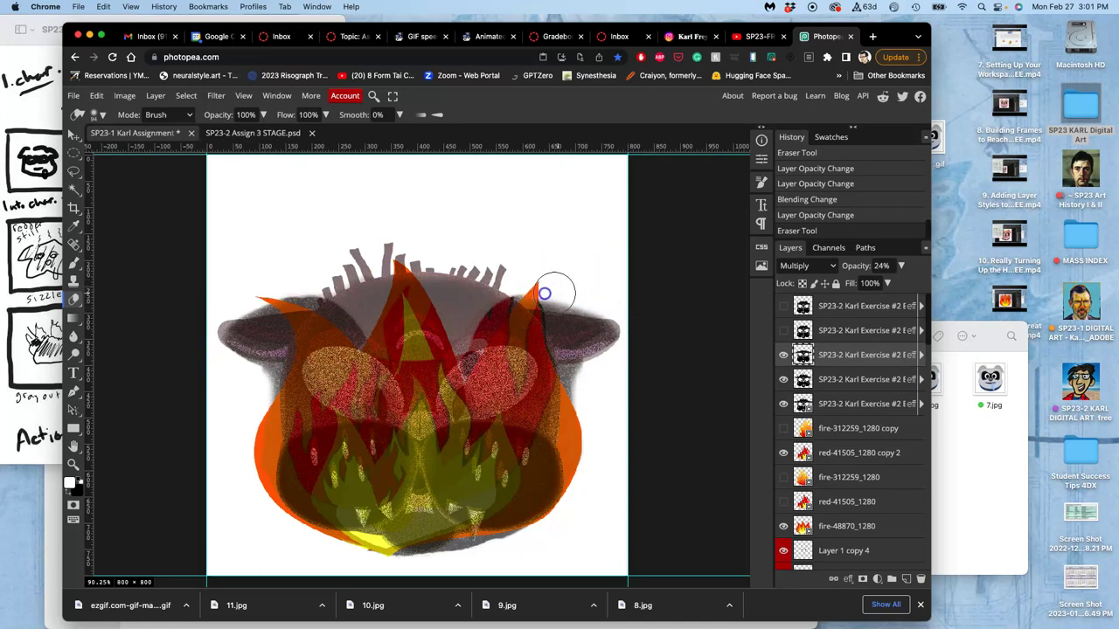
left_click(486, 263)
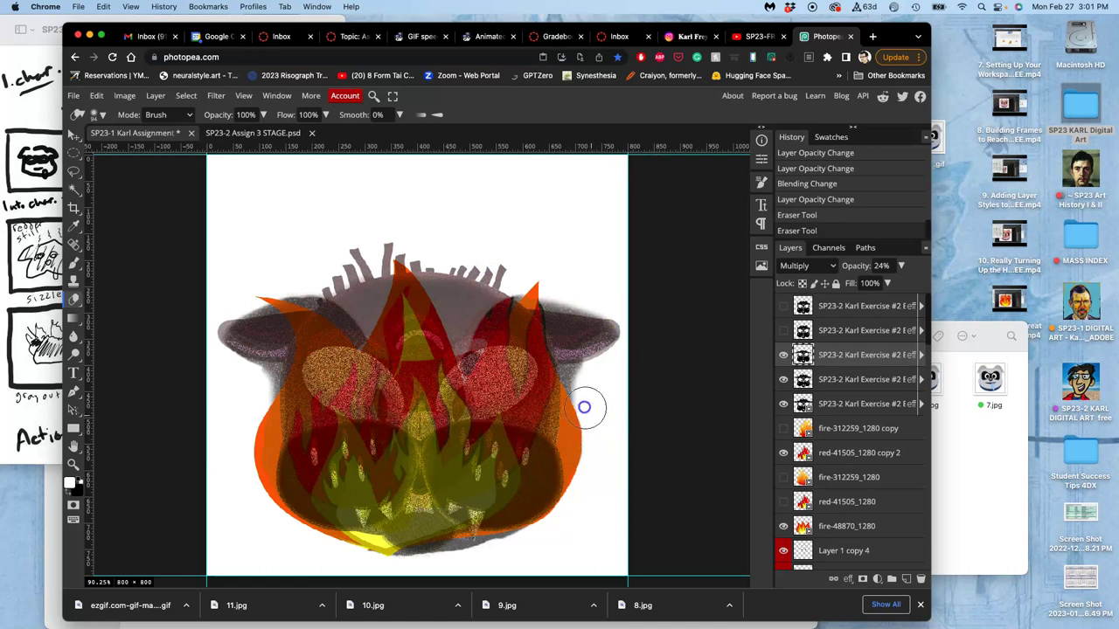
left_click(617, 368)
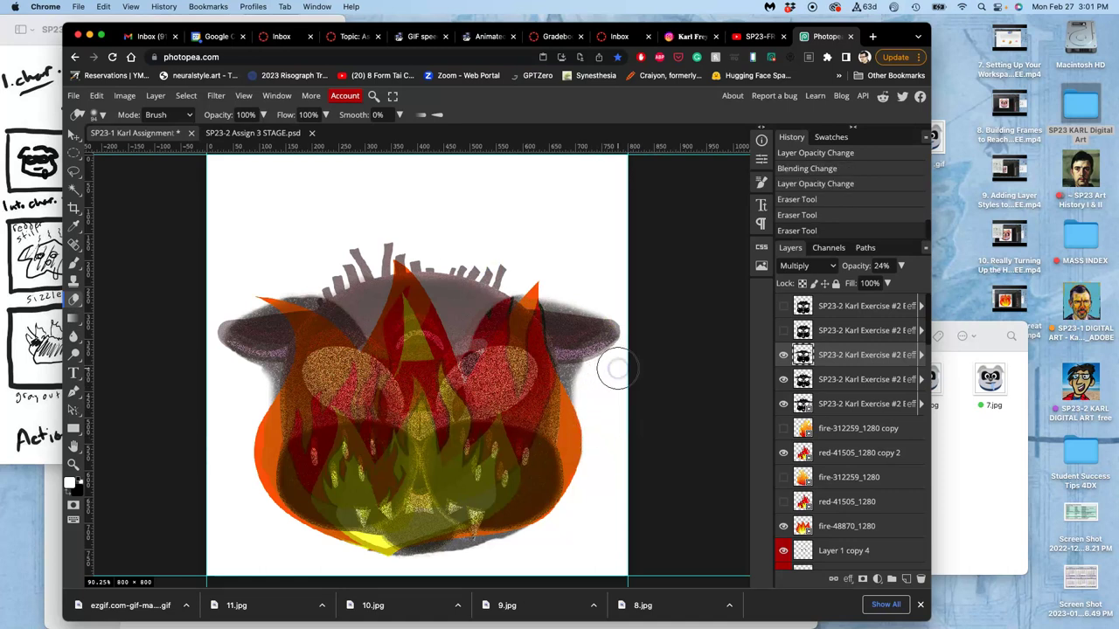
key("super+z")
key("super+z")
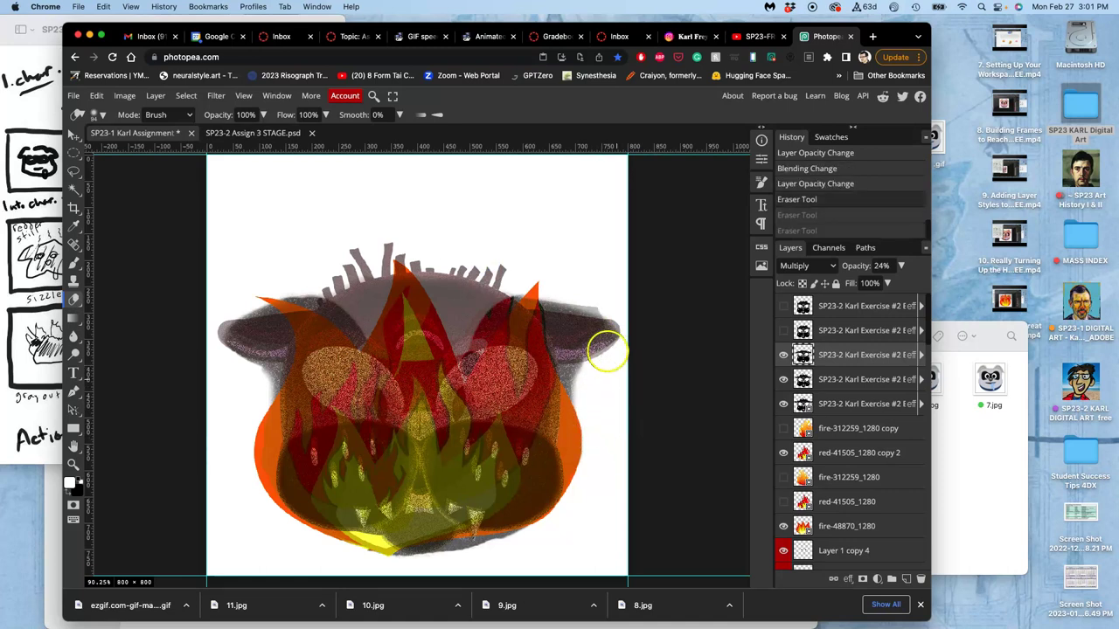
left_click(796, 230)
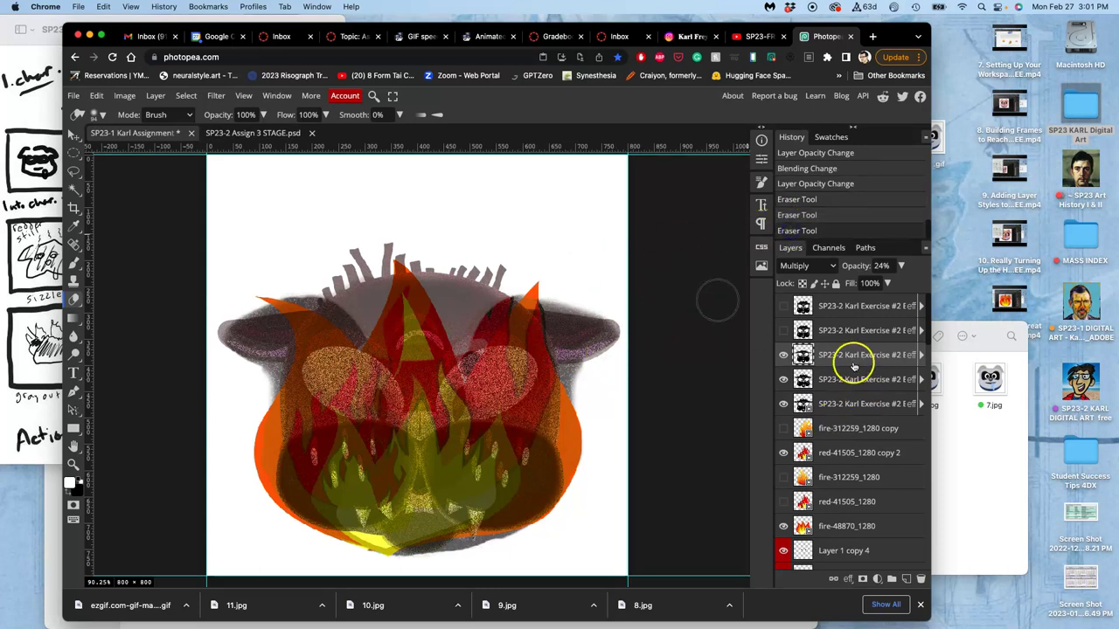
Step: Select the red-41505_1280 copy layer and open the Layer menu
scroll(852, 365, "down", 10)
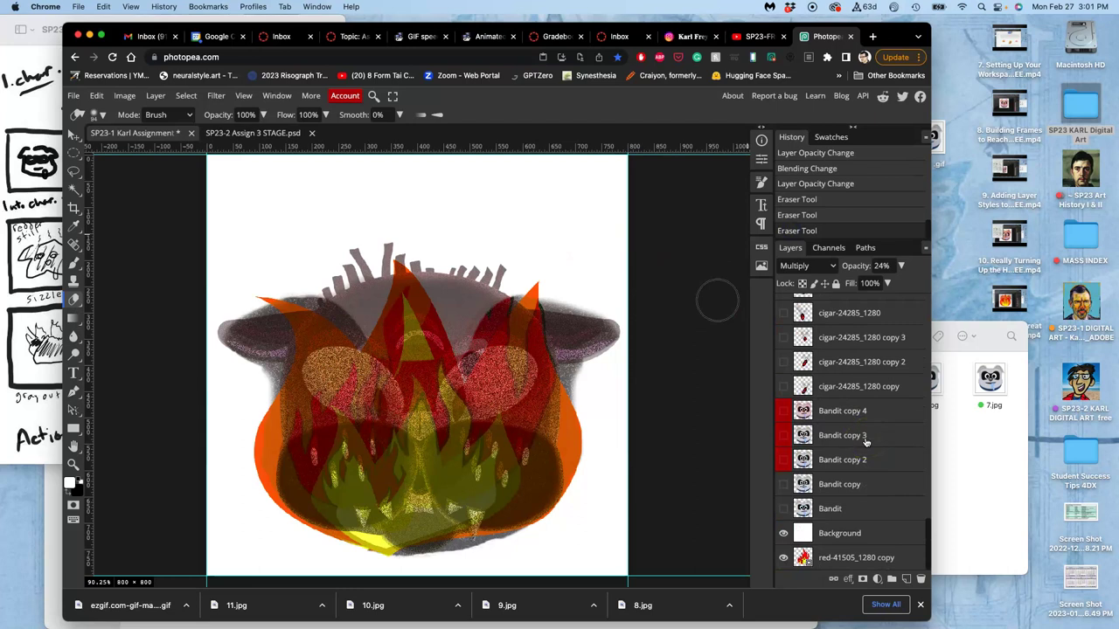
left_click(829, 558)
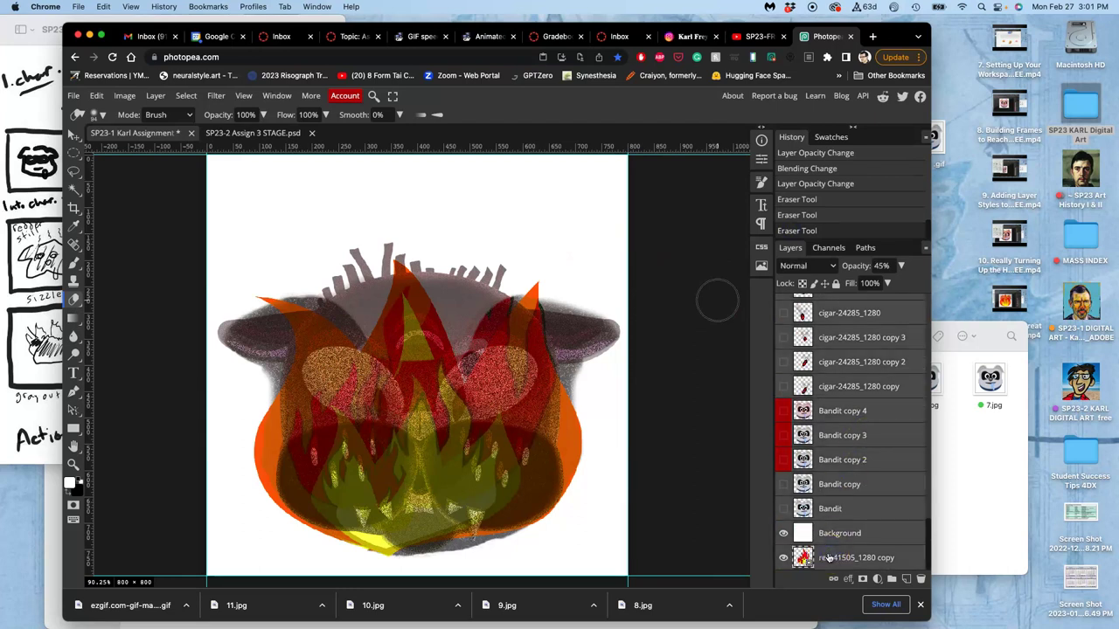
left_click(156, 95)
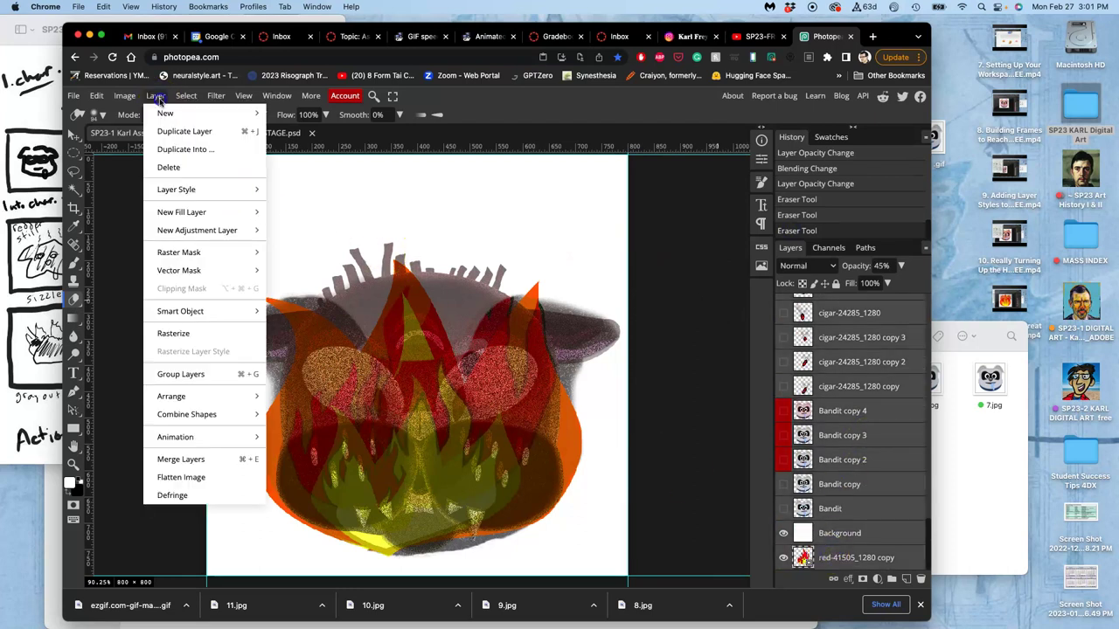
Step: Merge the red fire layer down and paste the full frame into STAGE.psd as Layer 18
left_click(181, 459)
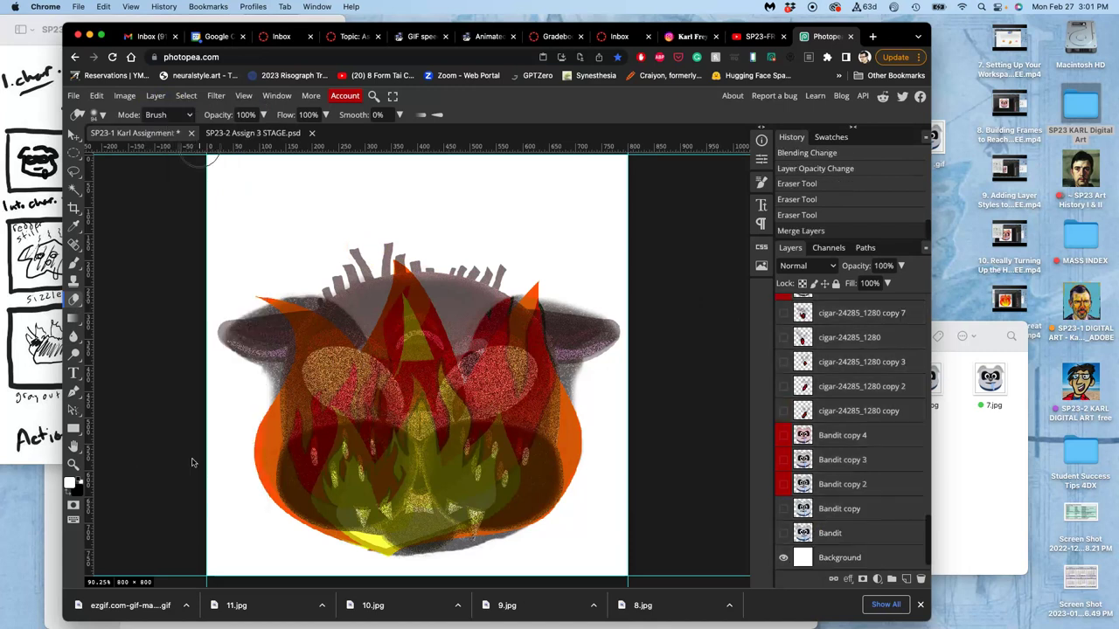
key("super+a")
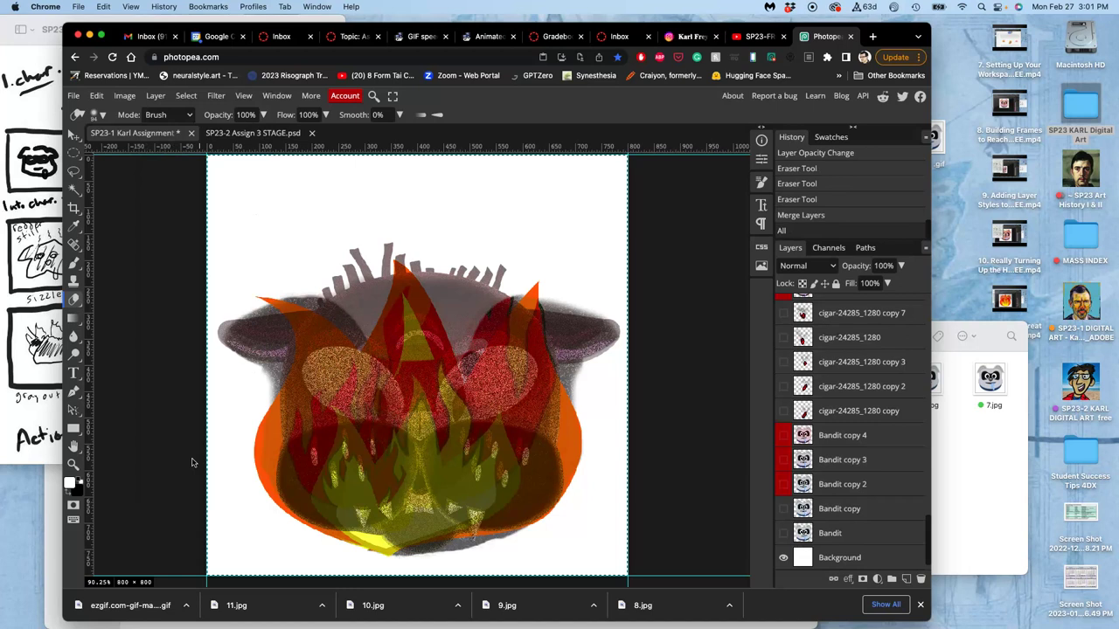
left_click(242, 134)
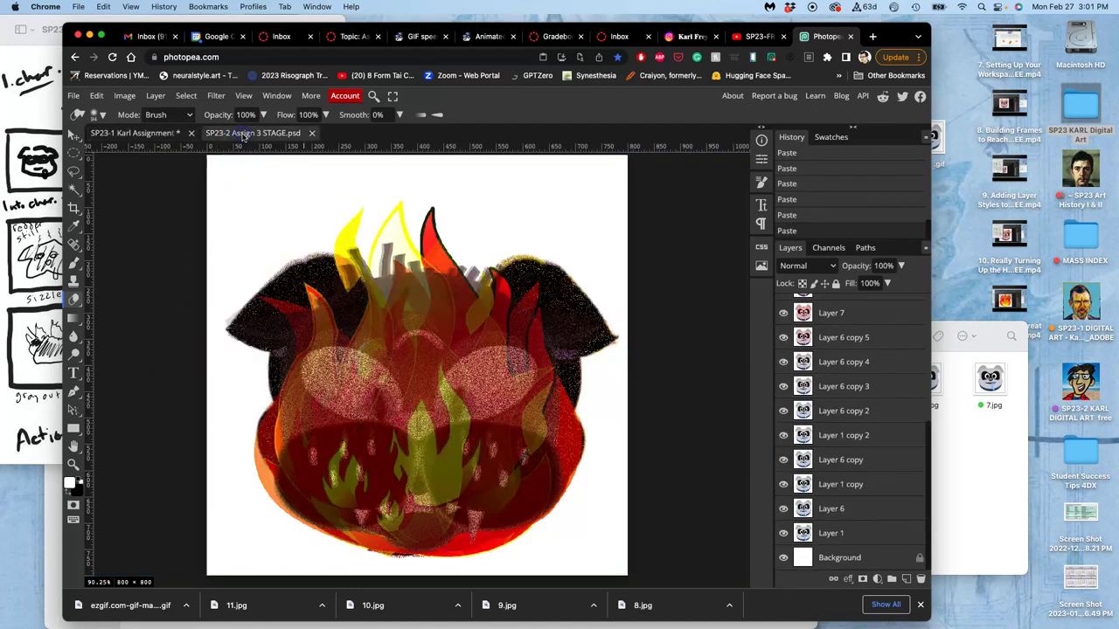
key("super+v")
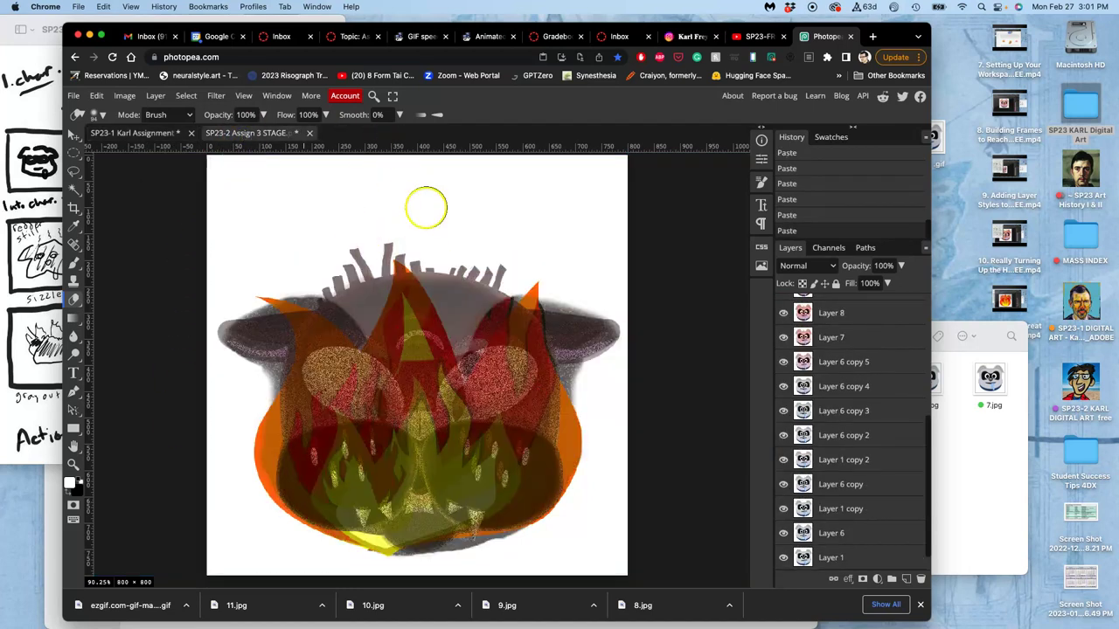
Step: Toggle Layer 18's visibility repeatedly to compare it against the previous frame
scroll(797, 339, "up", 5)
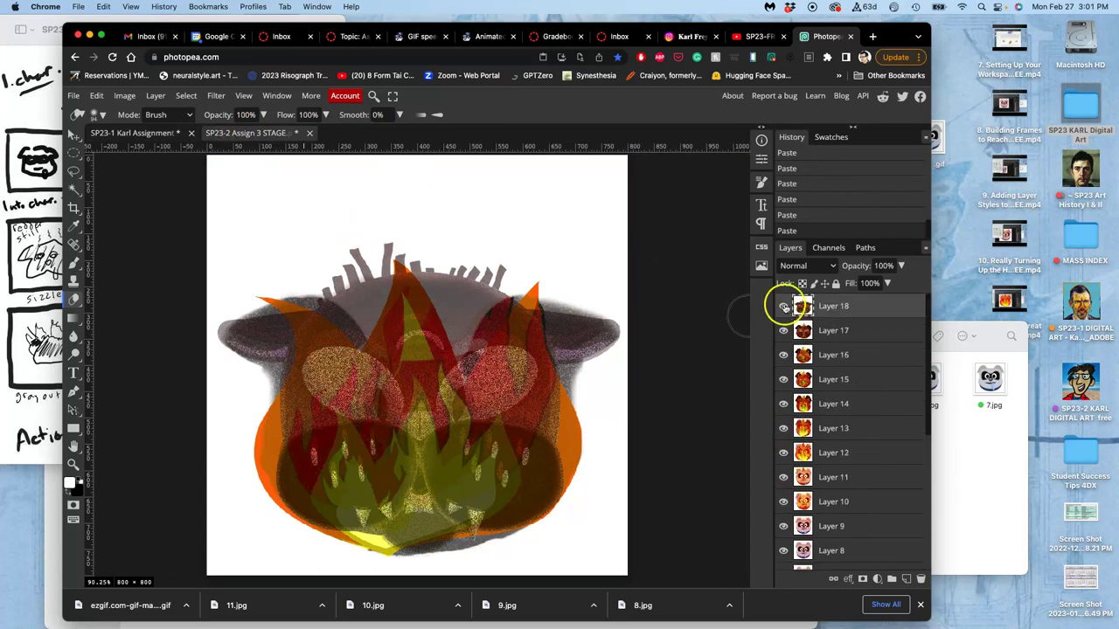
left_click(783, 306)
left_click(783, 306)
left_click(783, 306)
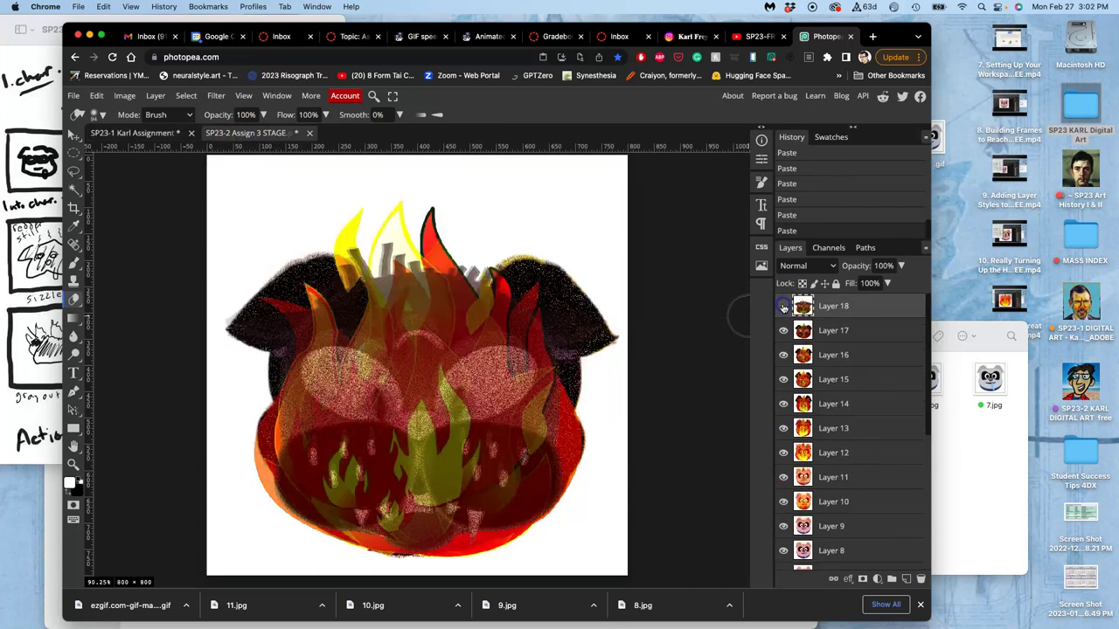
left_click(783, 306)
left_click(783, 306)
left_click(783, 305)
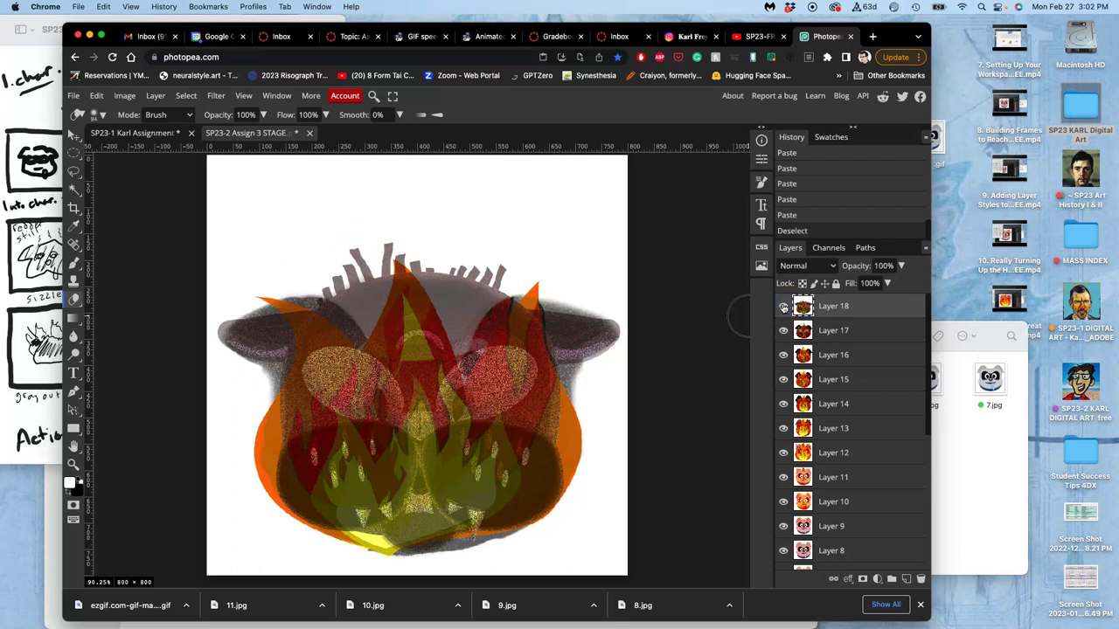
left_click(783, 305)
Step: Back in the assignment document, select the fire-48870_1280 layer and review the layer stack
left_click(165, 134)
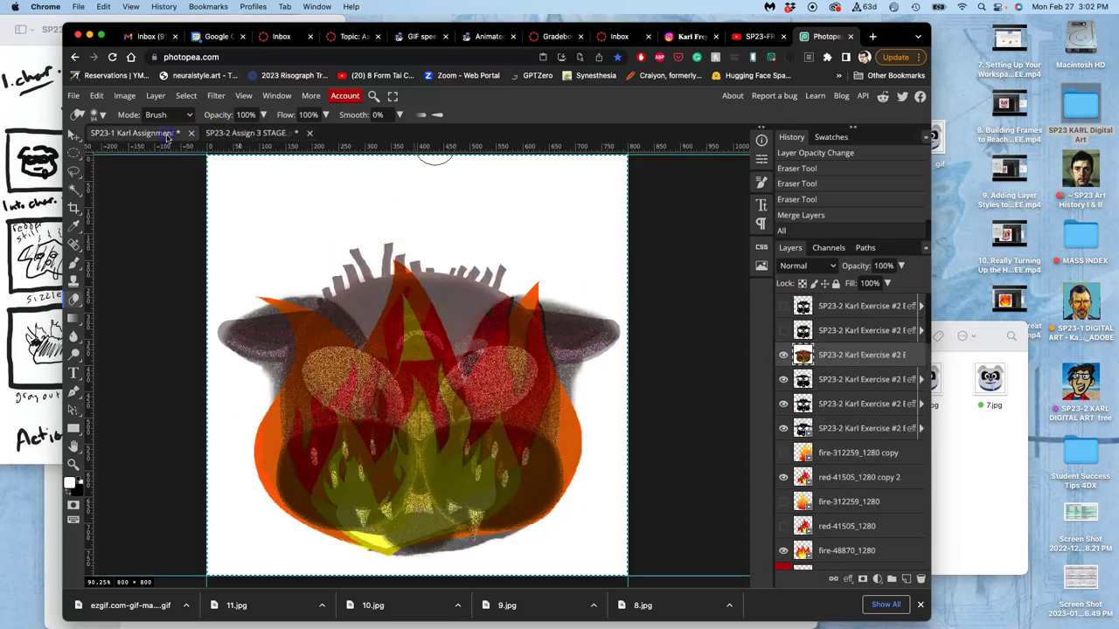
scroll(844, 474, "down", 3)
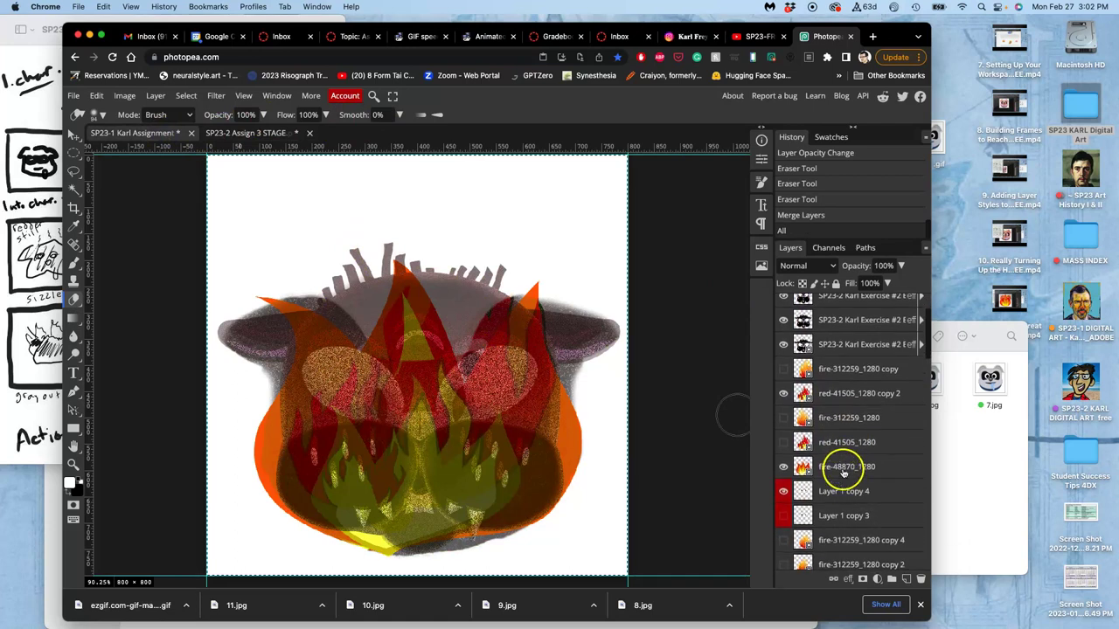
left_click(844, 472)
scroll(843, 472, "down", 10)
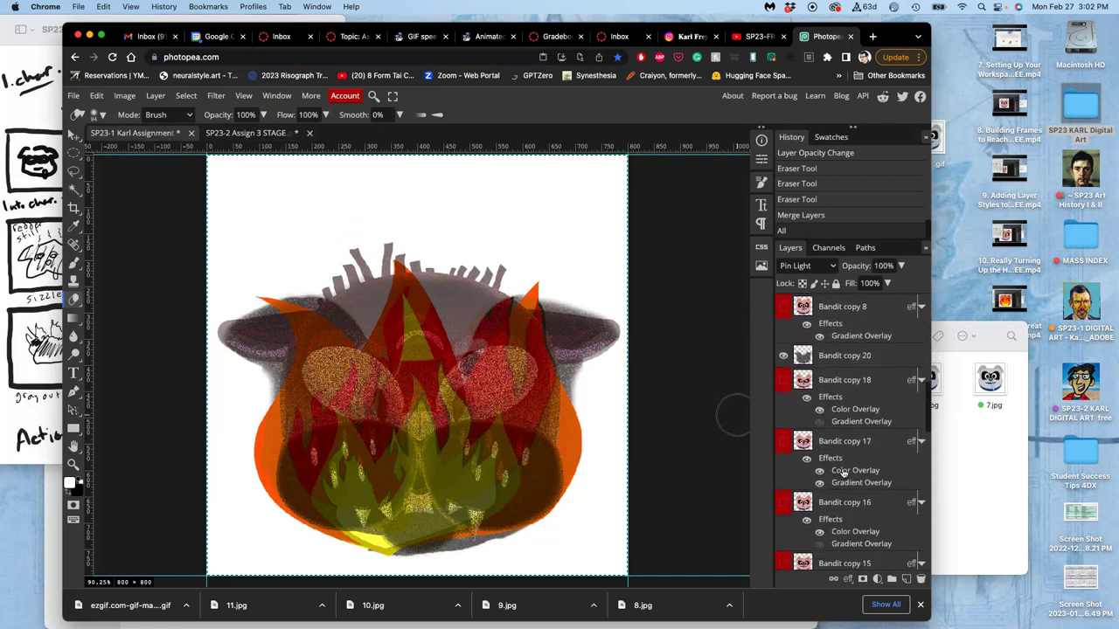
scroll(843, 472, "down", 10)
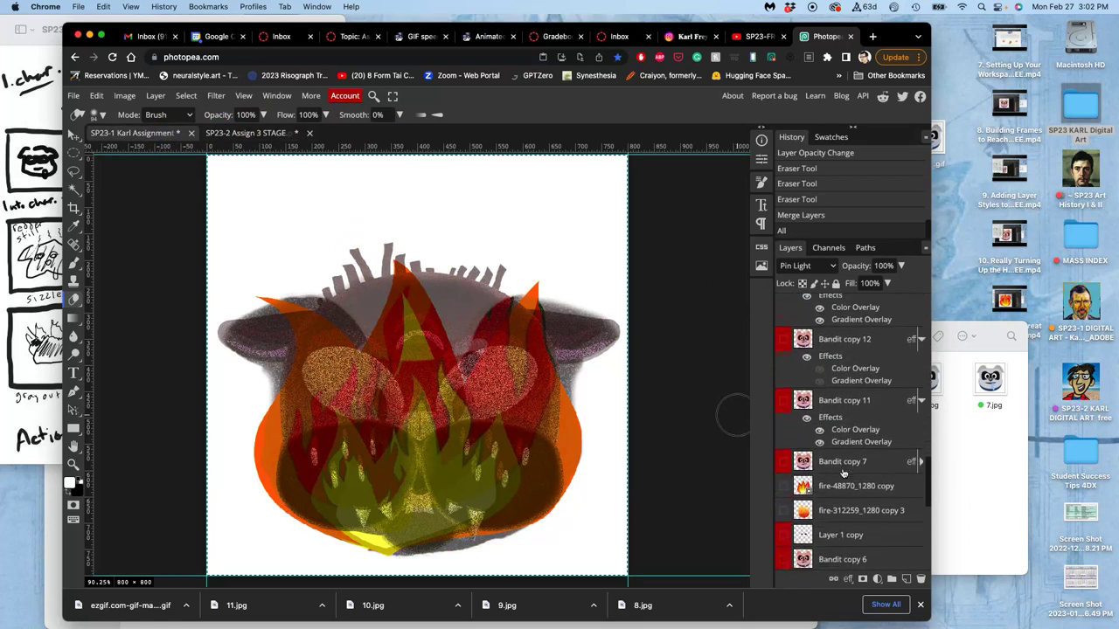
scroll(844, 473, "down", 5)
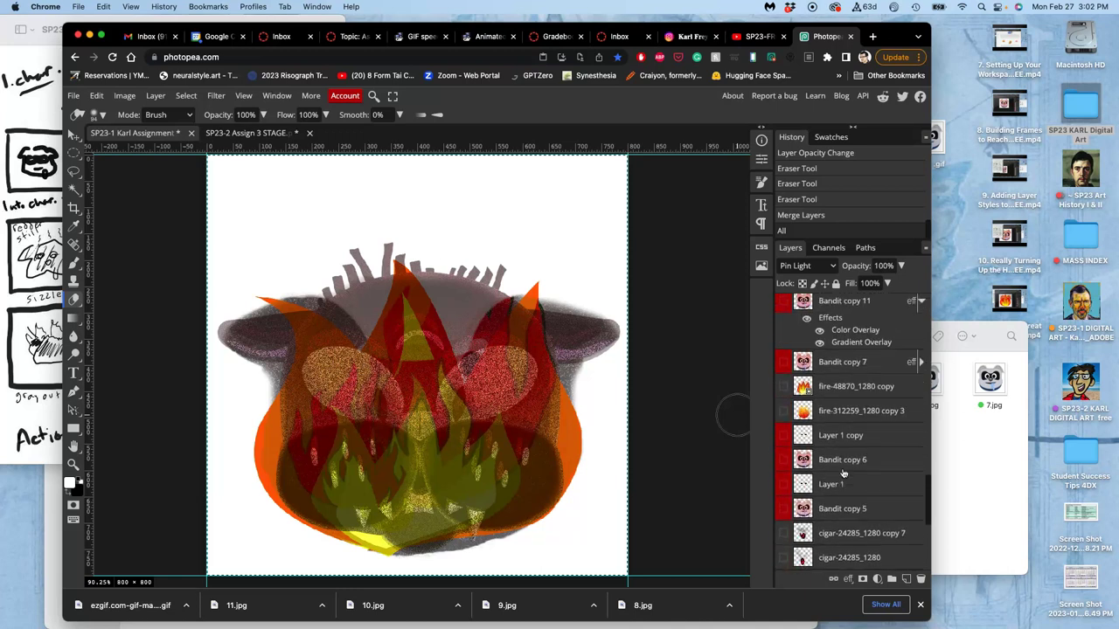
scroll(843, 473, "down", 5)
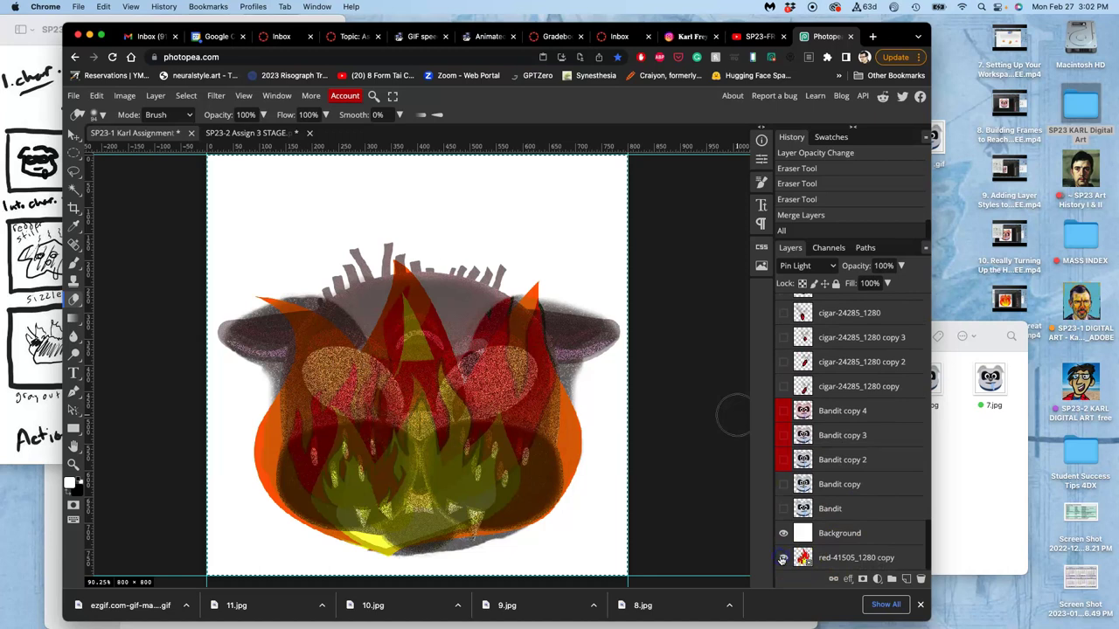
scroll(869, 479, "up", 10)
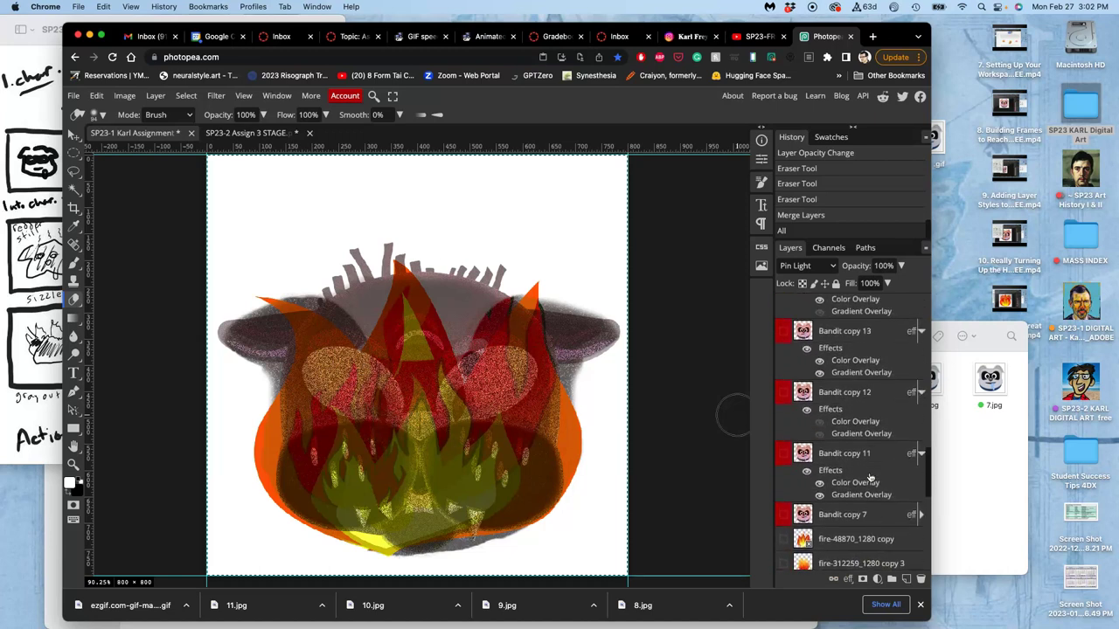
scroll(870, 476, "up", 10)
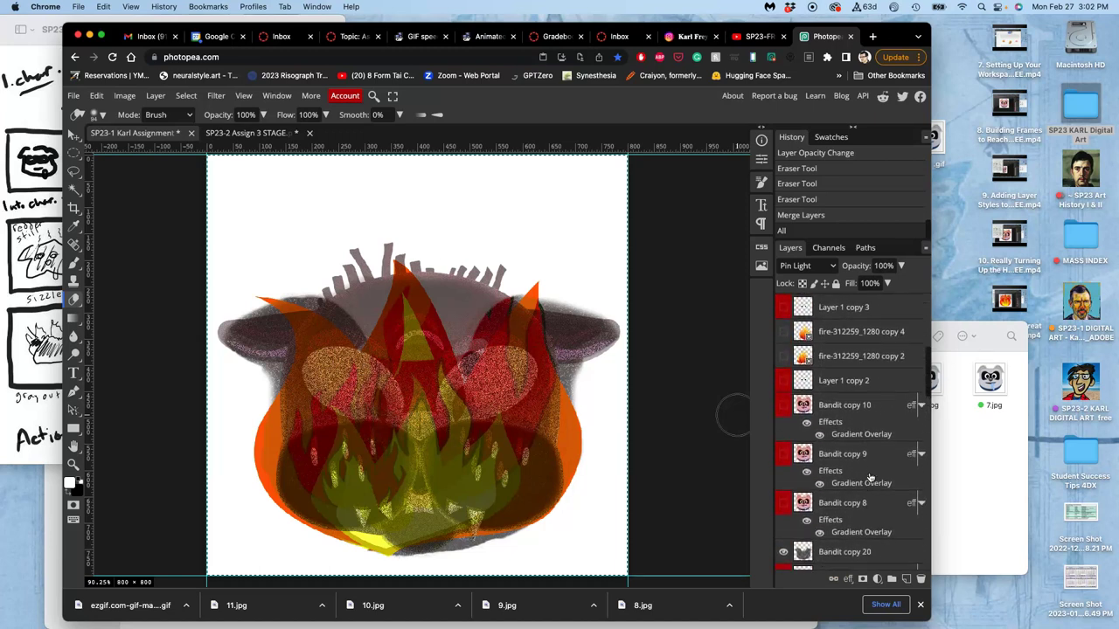
scroll(865, 463, "up", 5)
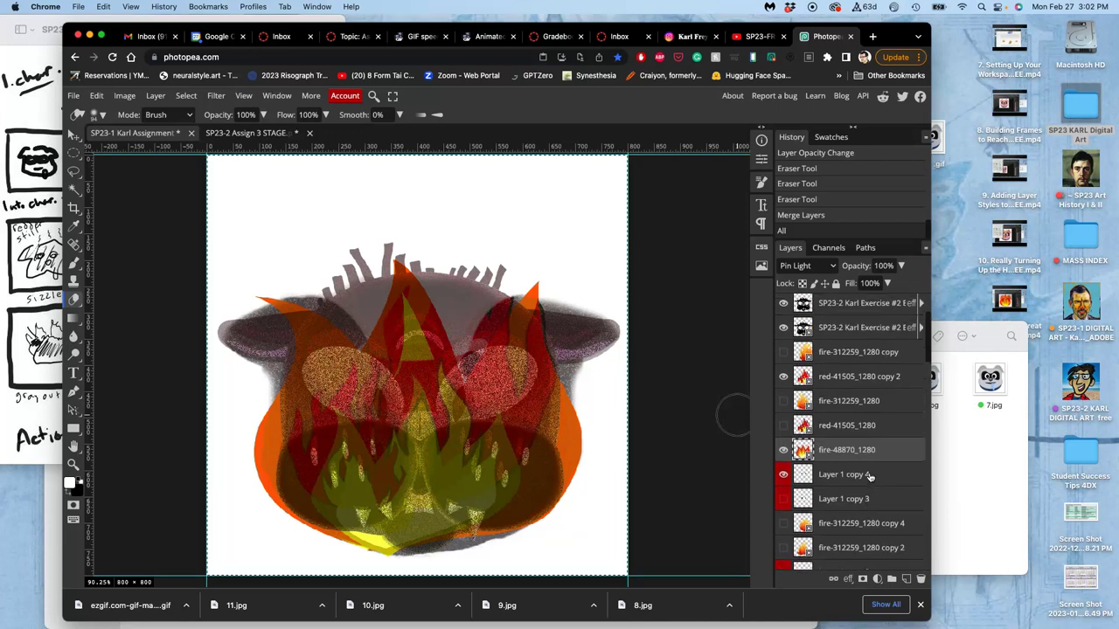
Step: Select the red-41505_1280 copy 2 and fire-48870_1280 layers in turn
left_click(848, 380, "shift")
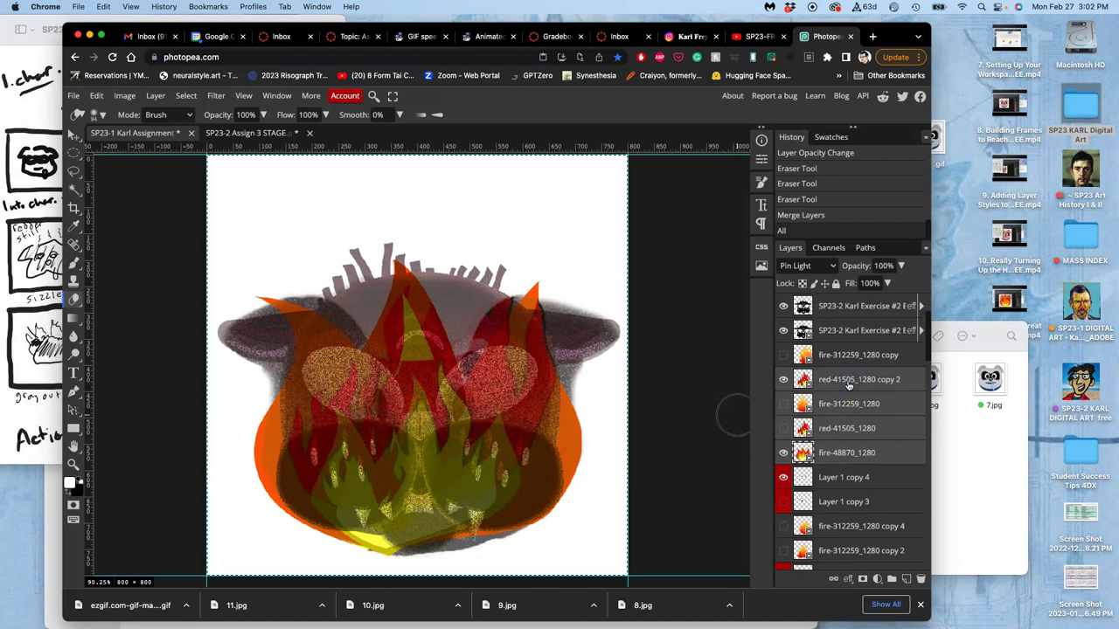
left_click(848, 385)
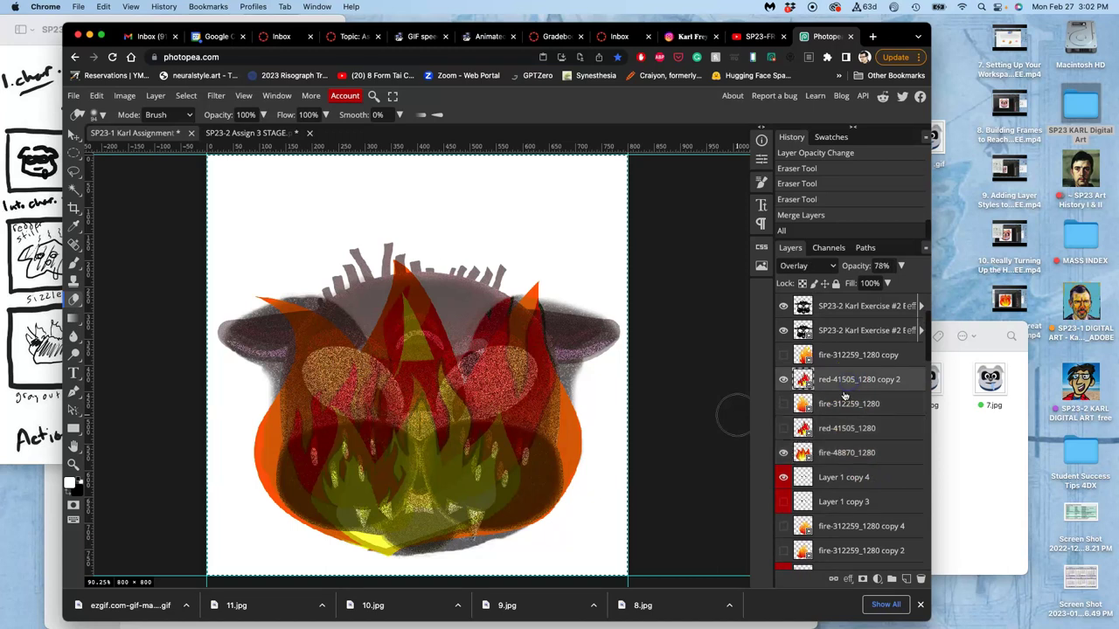
left_click(845, 453)
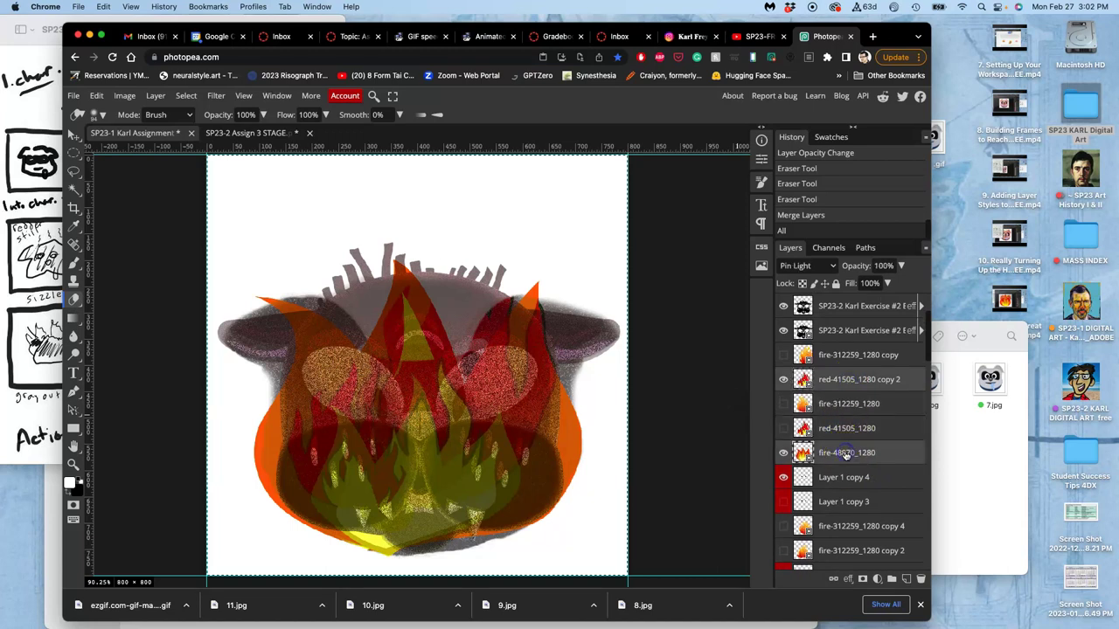
left_click(717, 414)
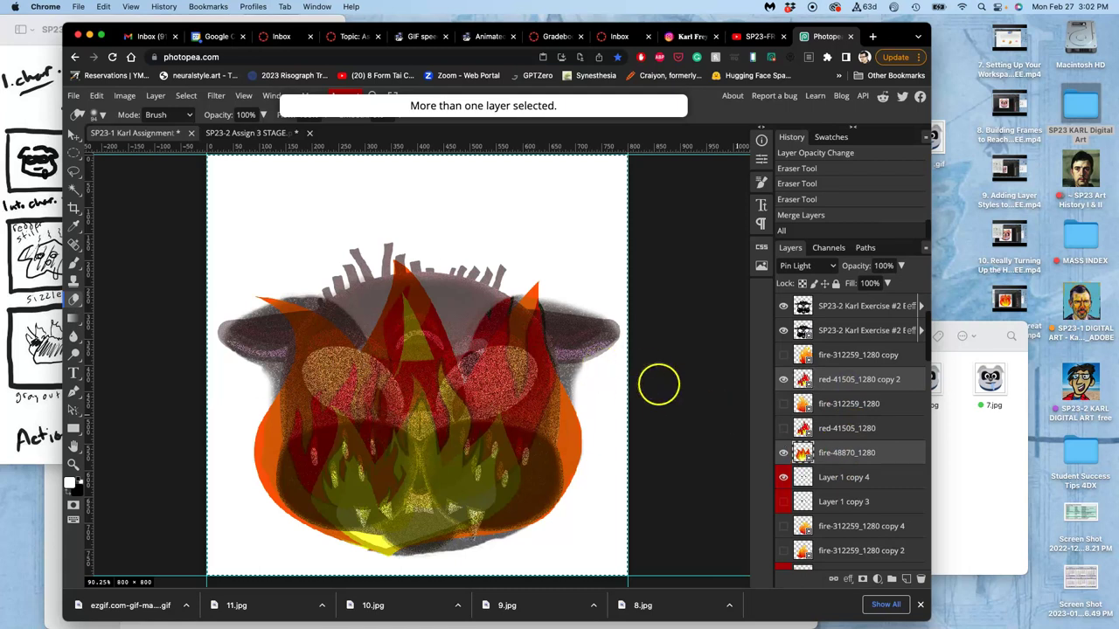
left_click(716, 414)
scroll(821, 384, "up", 3)
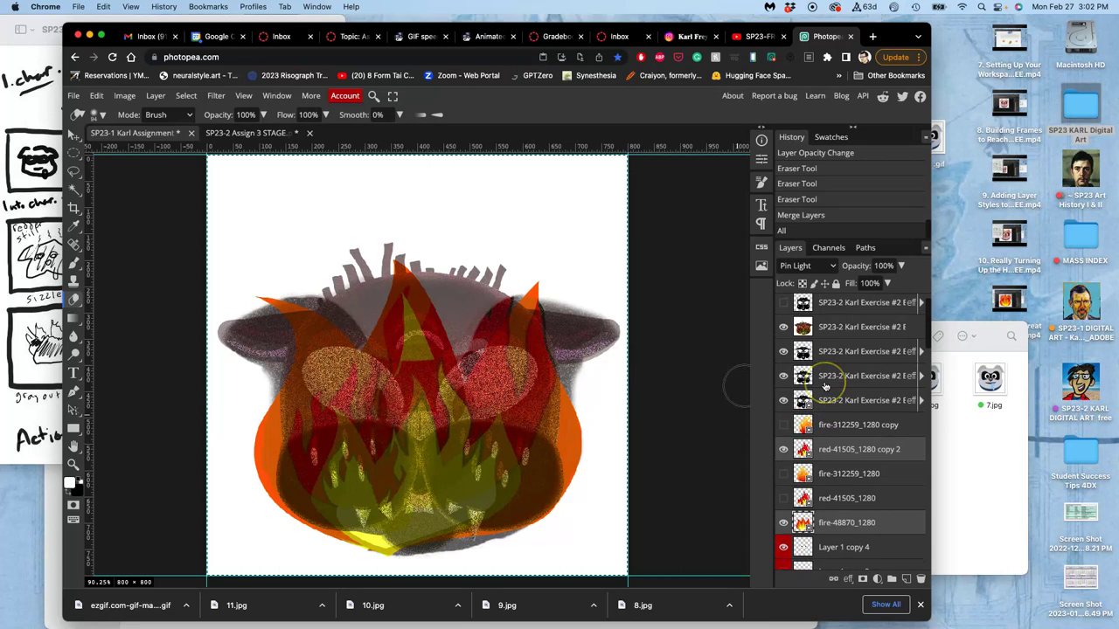
Step: Delete one SP23-2 Karl Exercise #2 layer, then select red-41505_1280 copy 2 and fire-48870_1280
left_click(829, 358)
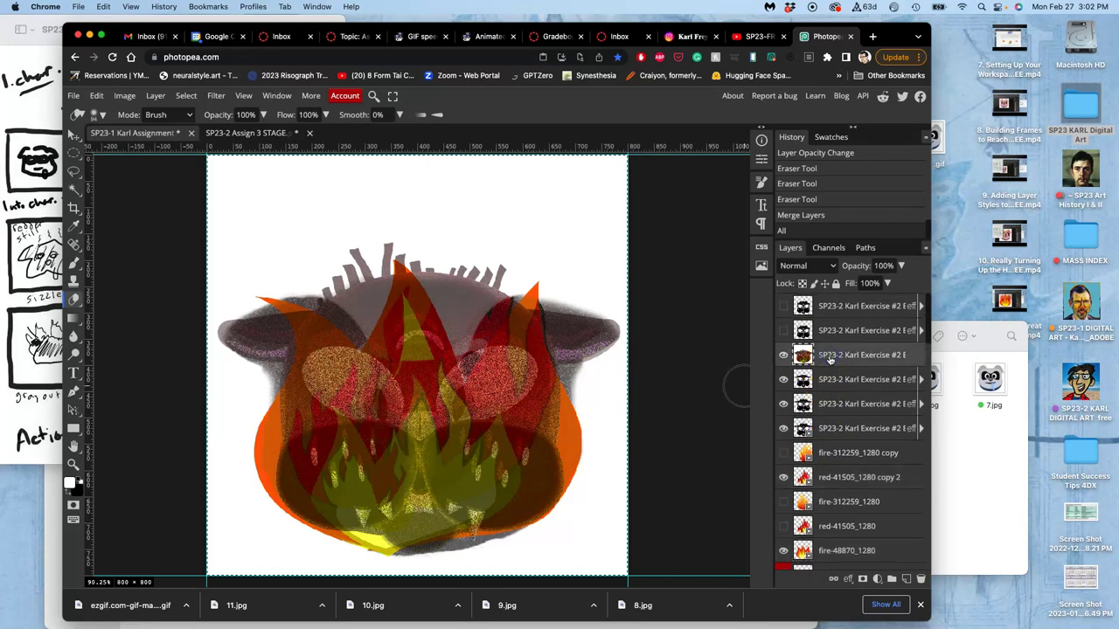
key("Delete")
key("ctrl+d")
key("Delete")
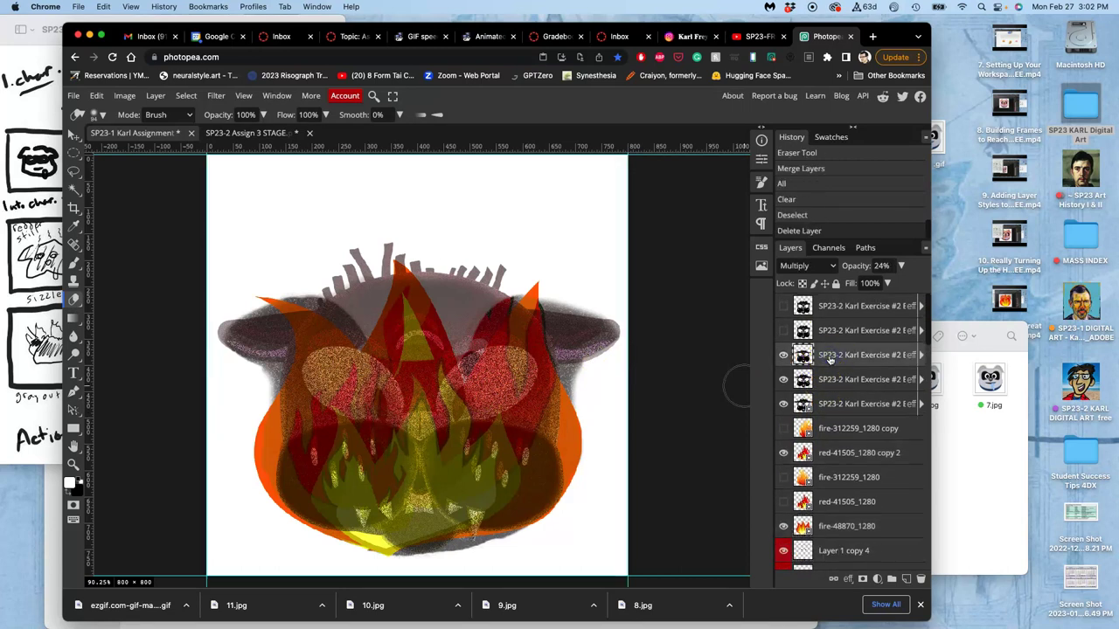
scroll(829, 358, "down", 3)
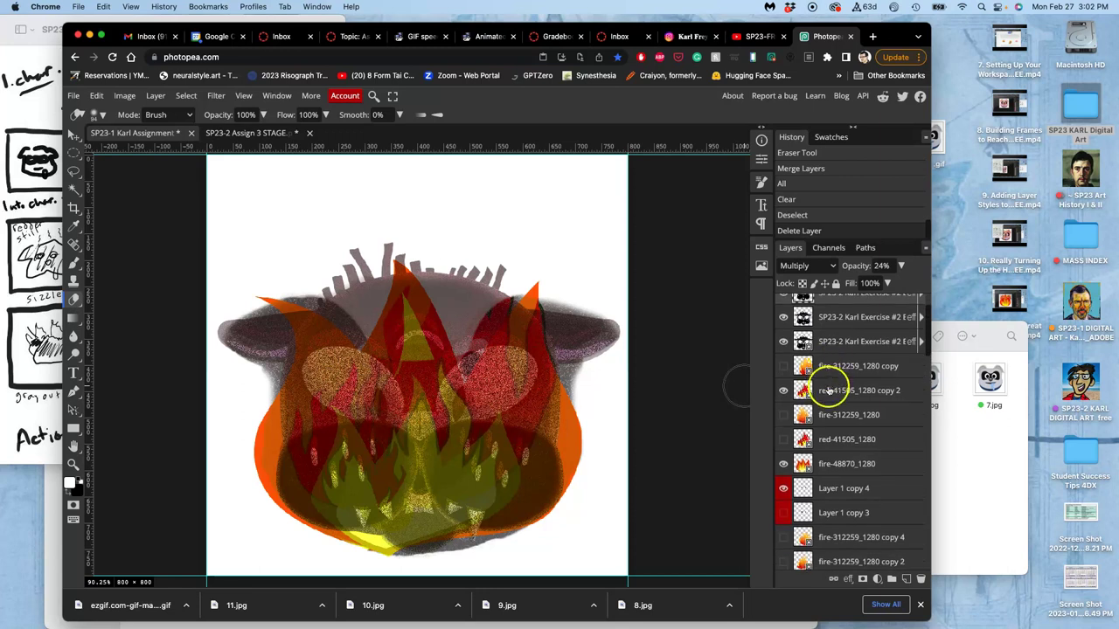
left_click(829, 391)
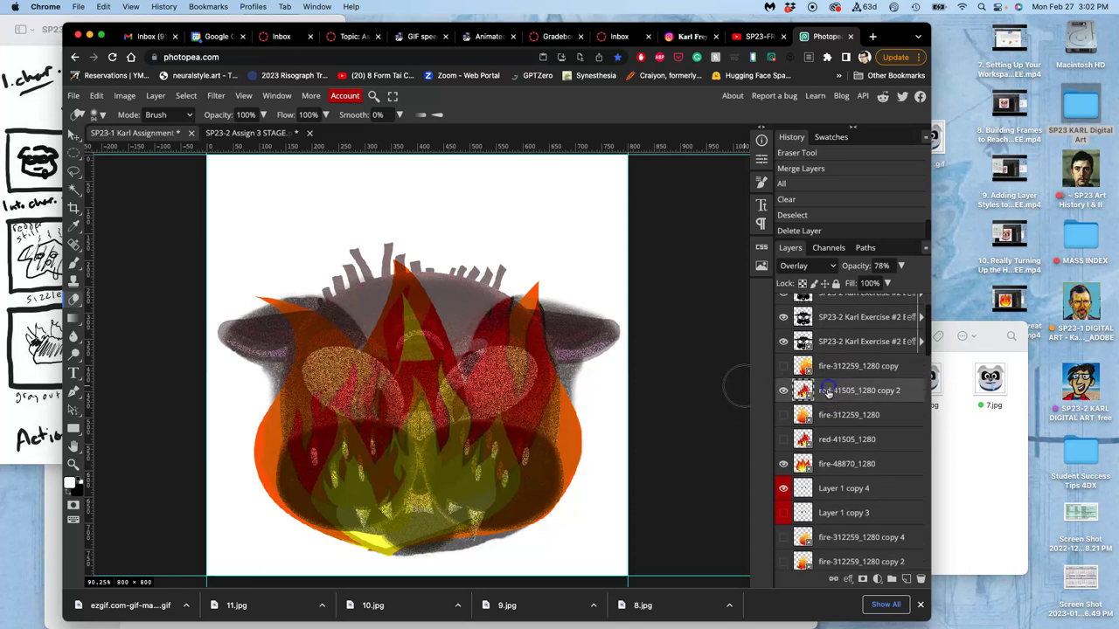
left_click(825, 464)
Step: Flip the fire layer horizontally and squash the flames shorter from the top
key("ctrl+t")
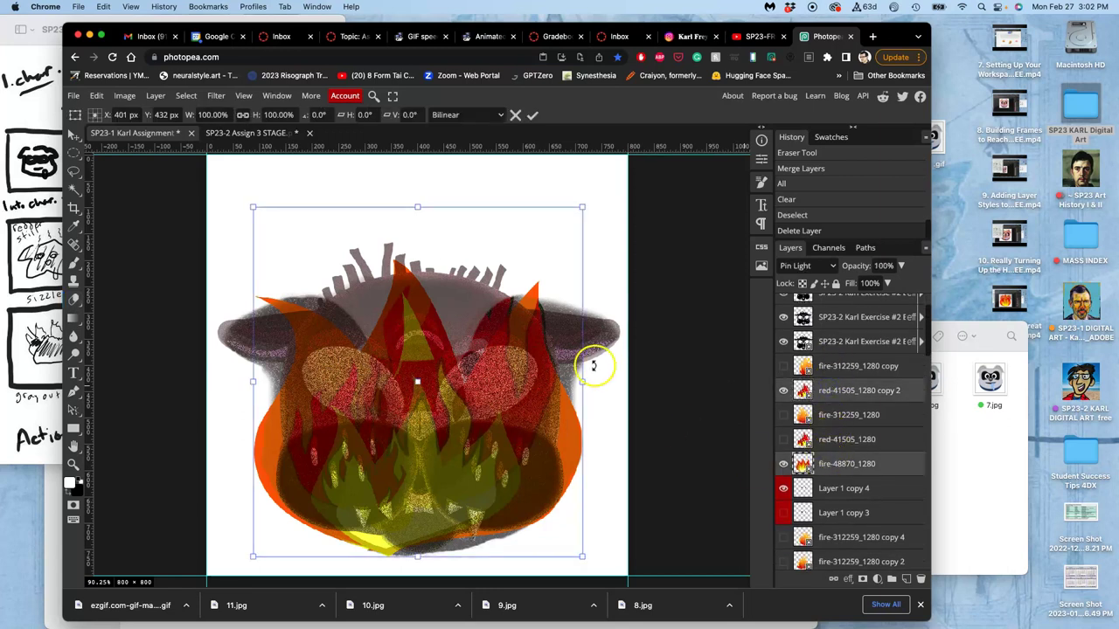
right_click(520, 377)
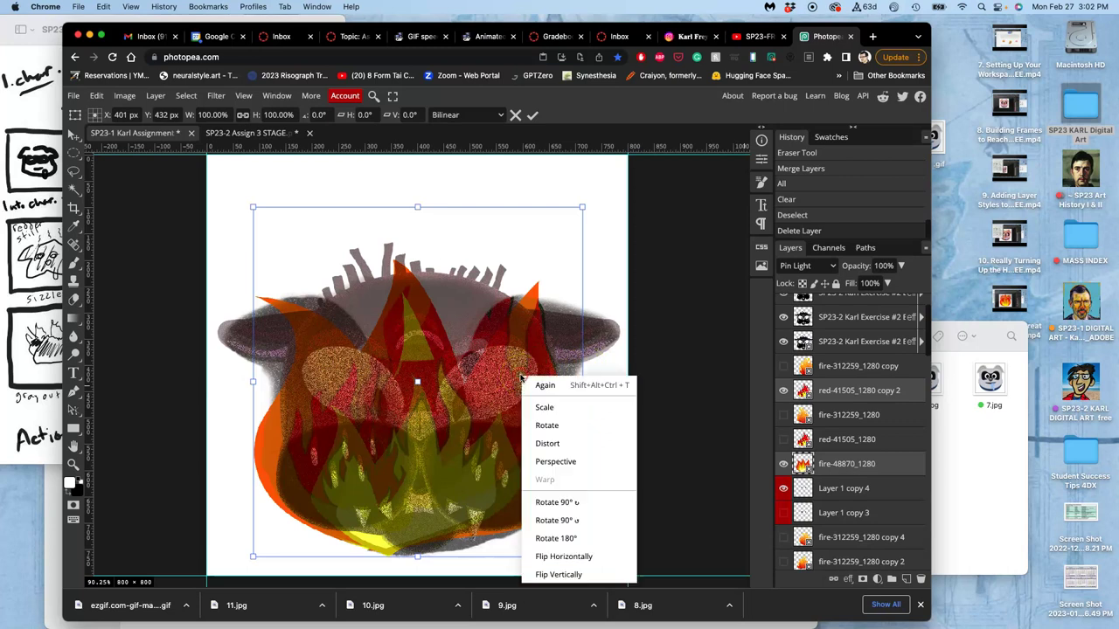
left_click(561, 556)
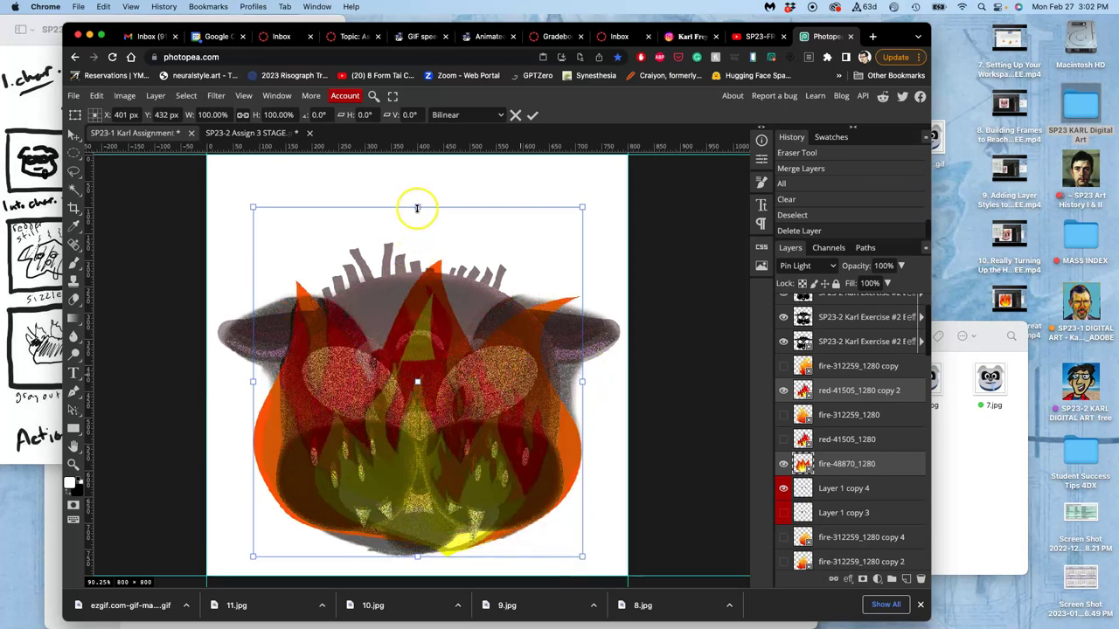
left_click_drag(417, 208, 416, 243)
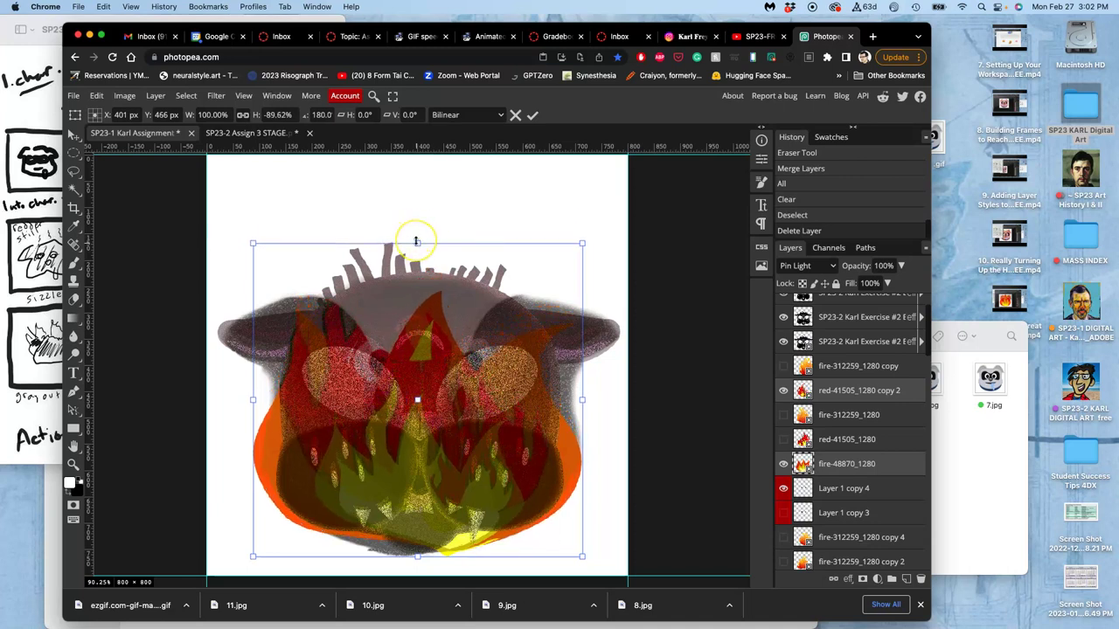
key("Return")
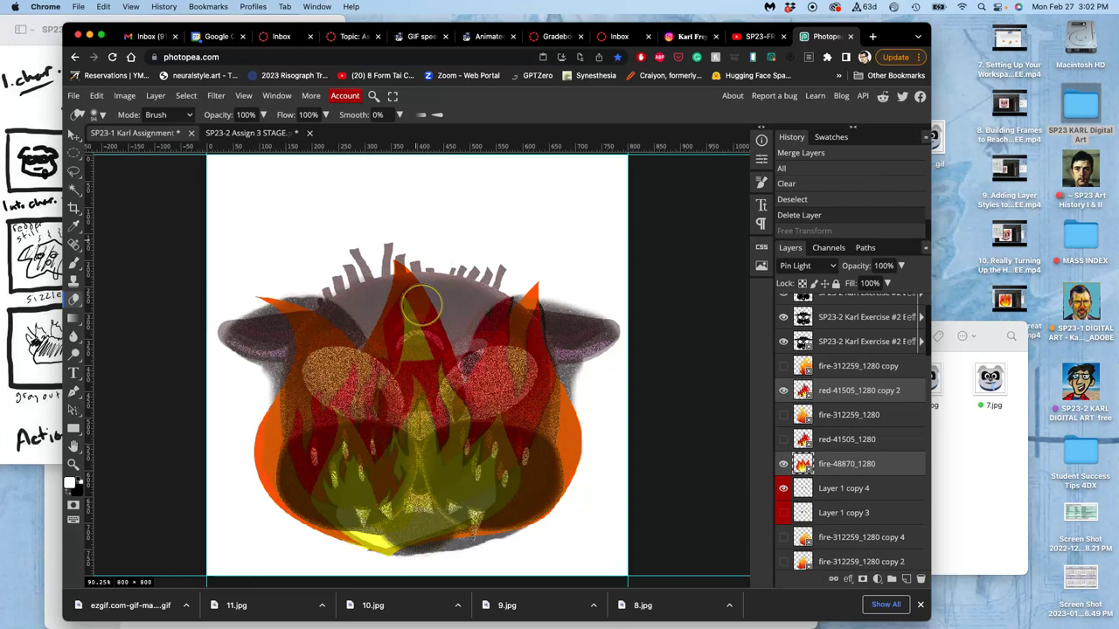
Step: Flip the flames again, nudge them right, distort the lower-left corner, and compare with STAGE
key("ctrl+t")
right_click(414, 329)
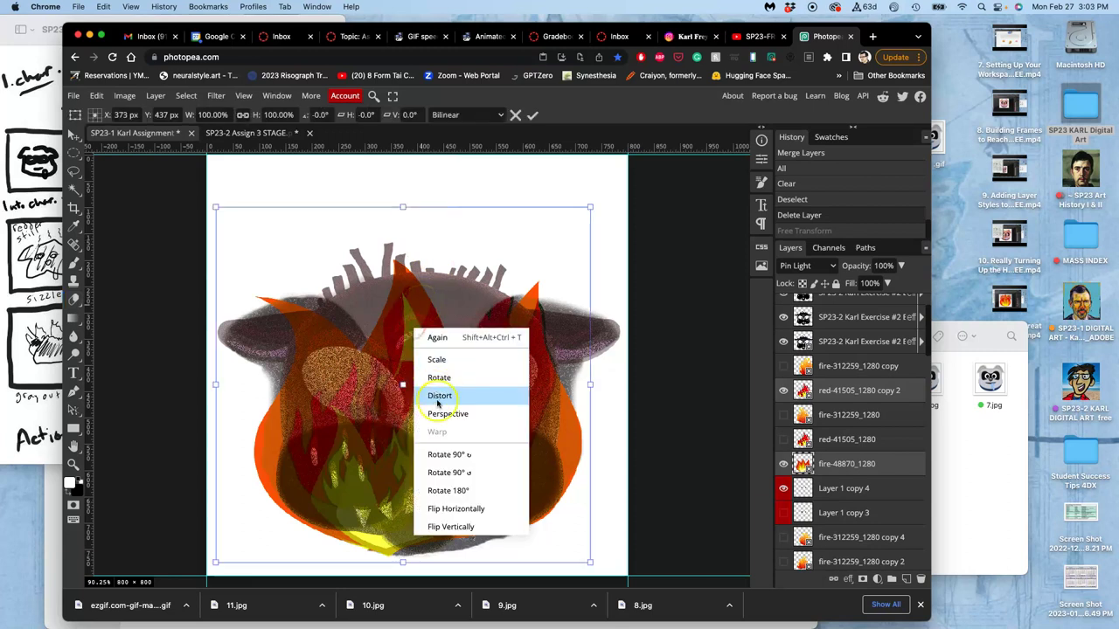
left_click(443, 513)
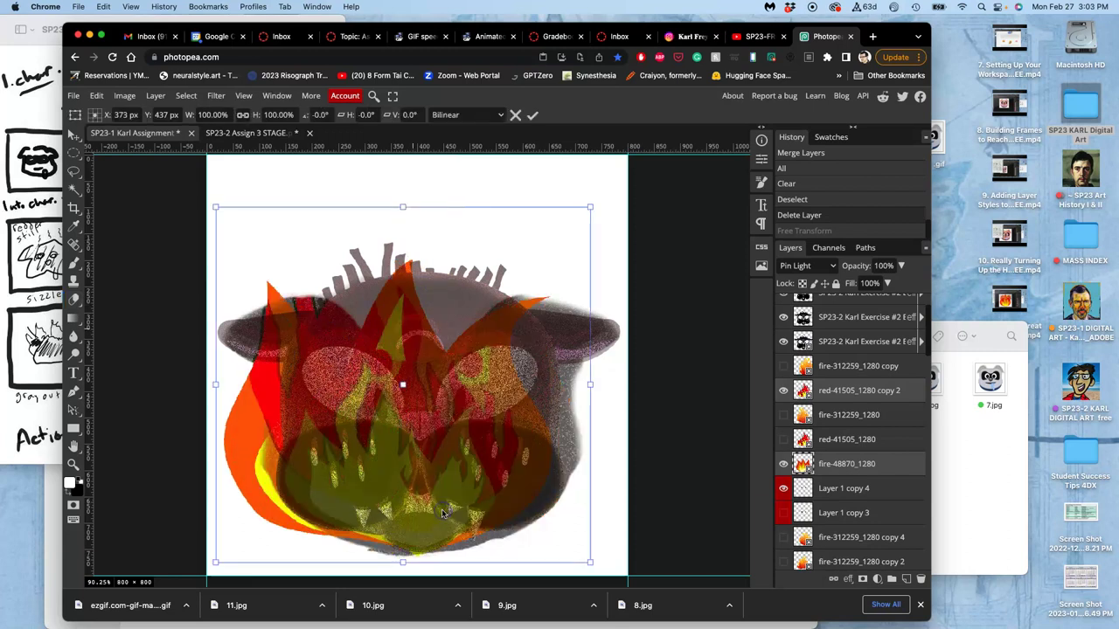
left_click_drag(411, 470, 438, 482)
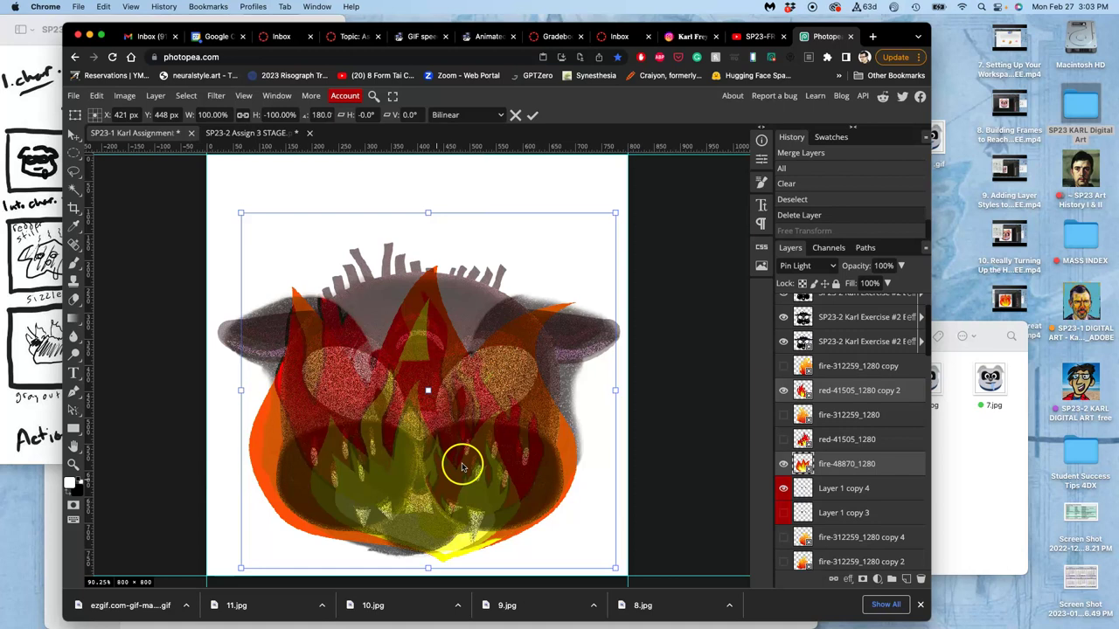
right_click(502, 374)
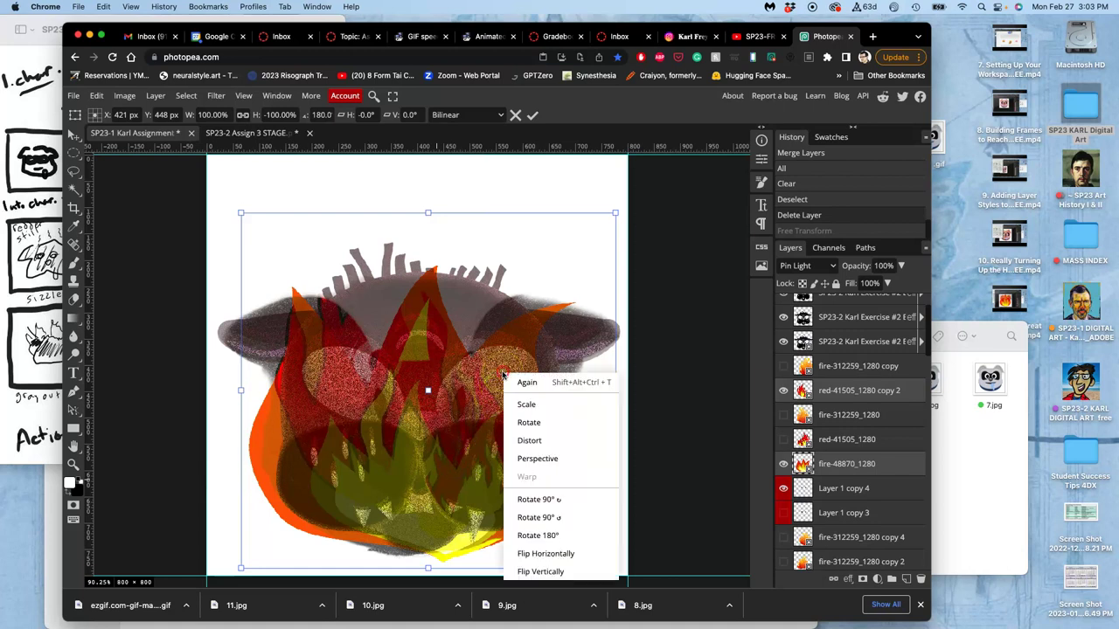
left_click(538, 440)
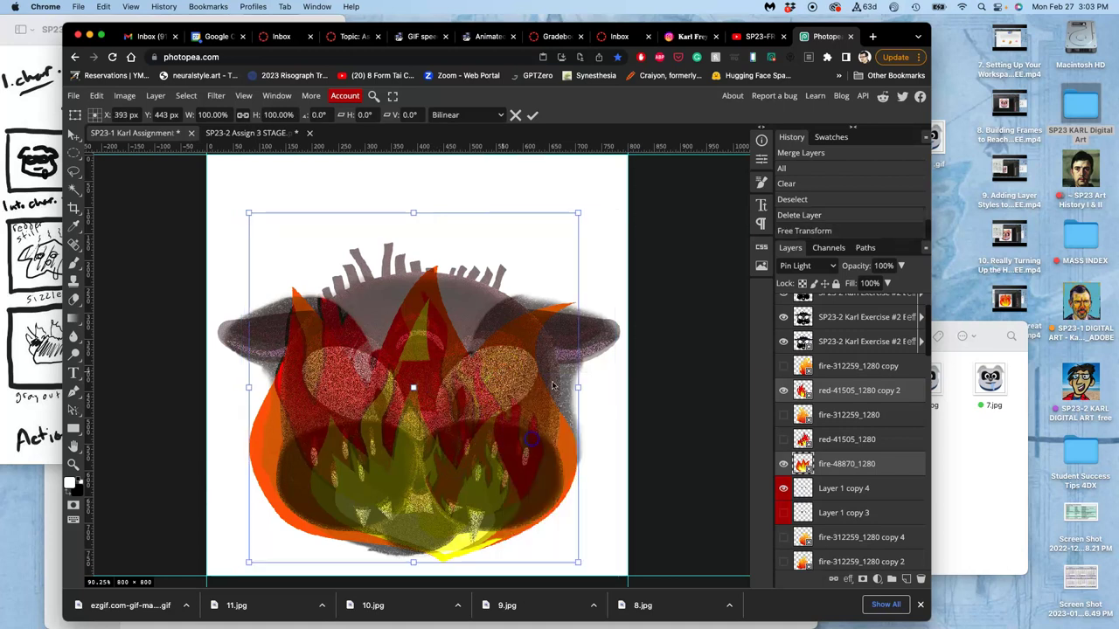
left_click_drag(497, 402, 507, 399)
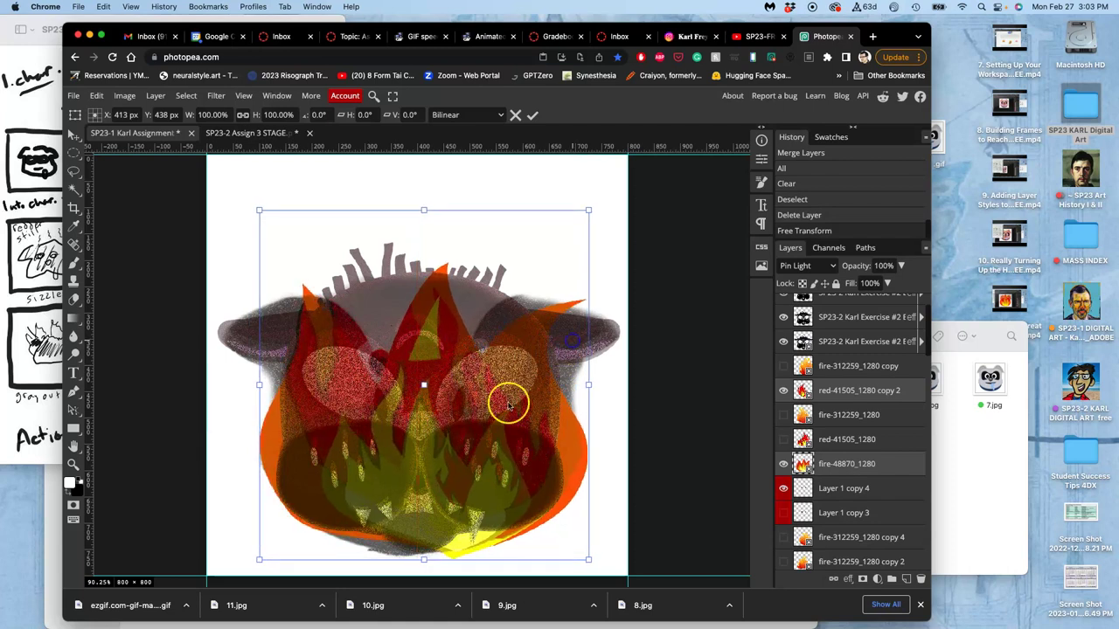
mouse_move(260, 561)
left_mouse_down()
mouse_move(238, 574)
mouse_move(248, 576)
left_mouse_up()
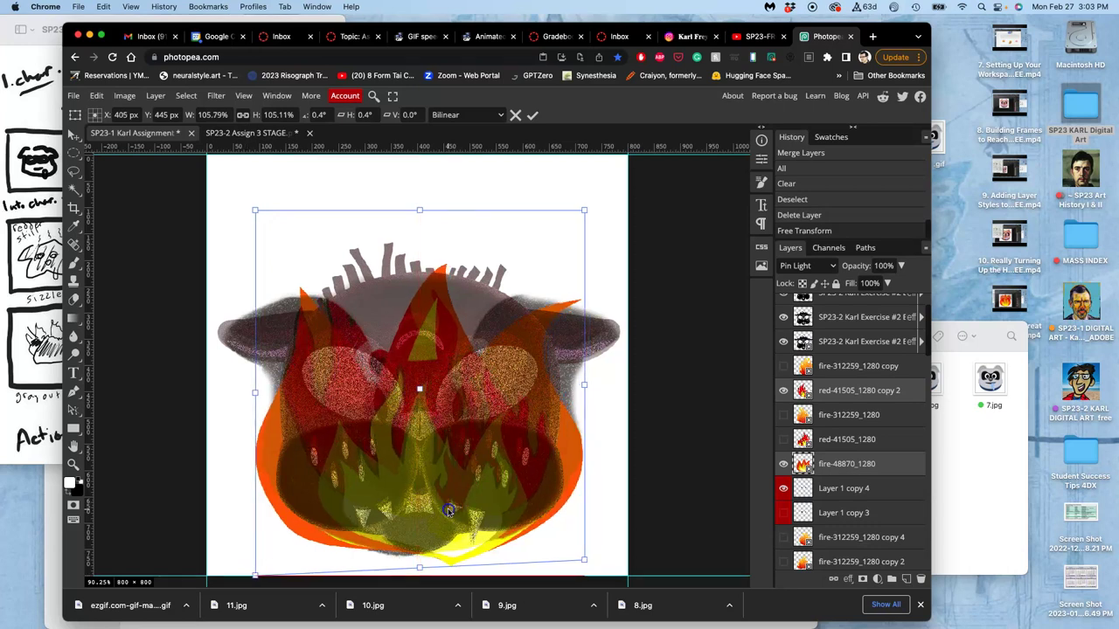
key("Return")
key("b")
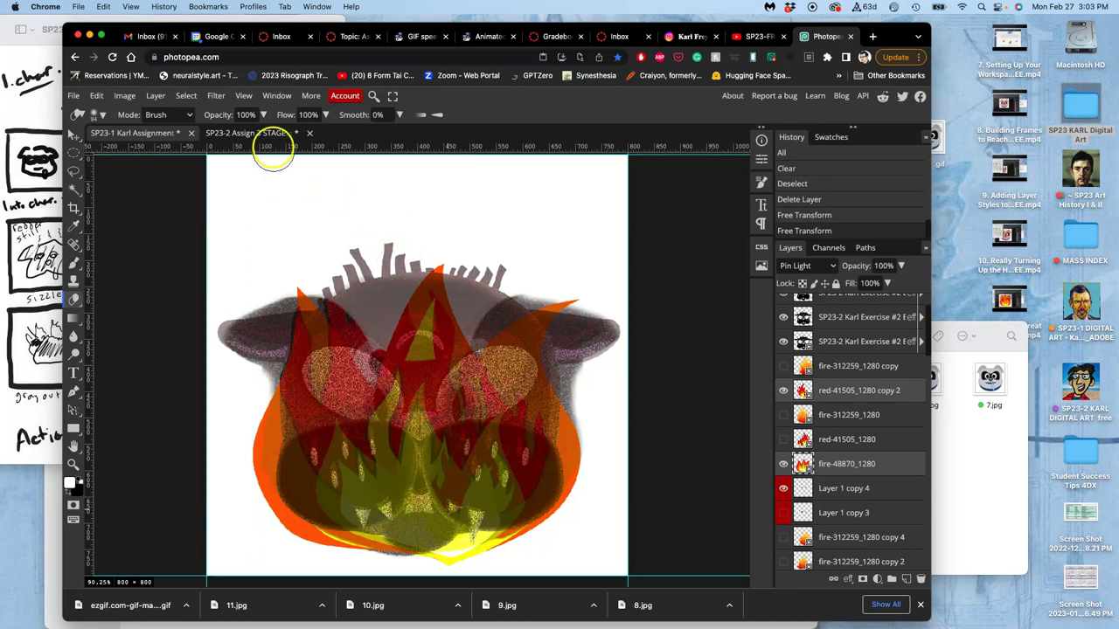
left_click(267, 133)
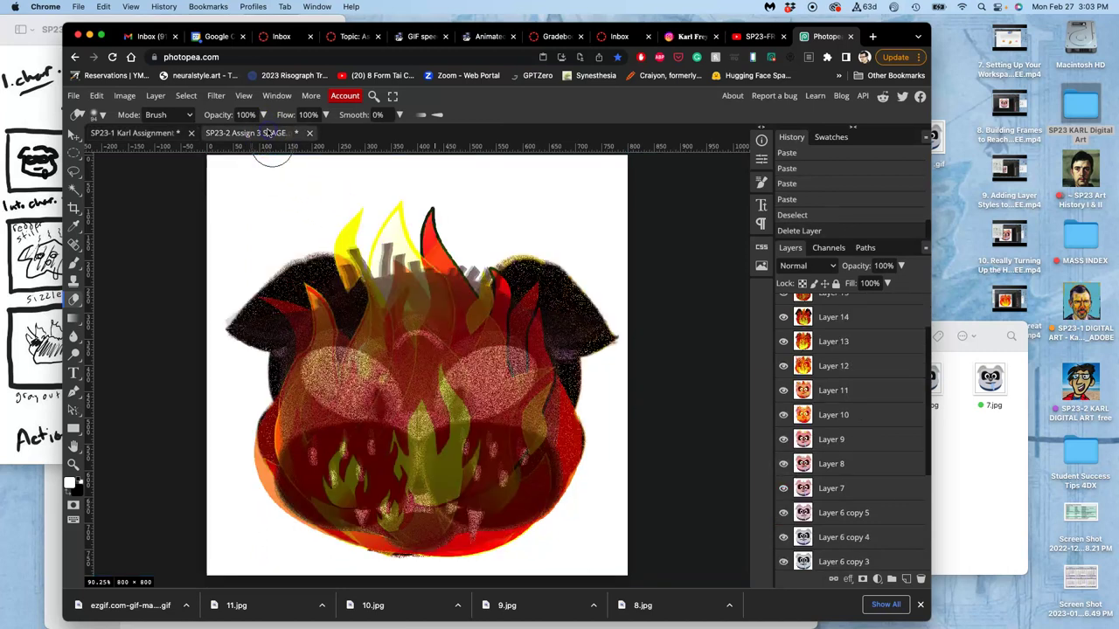
left_click(166, 134)
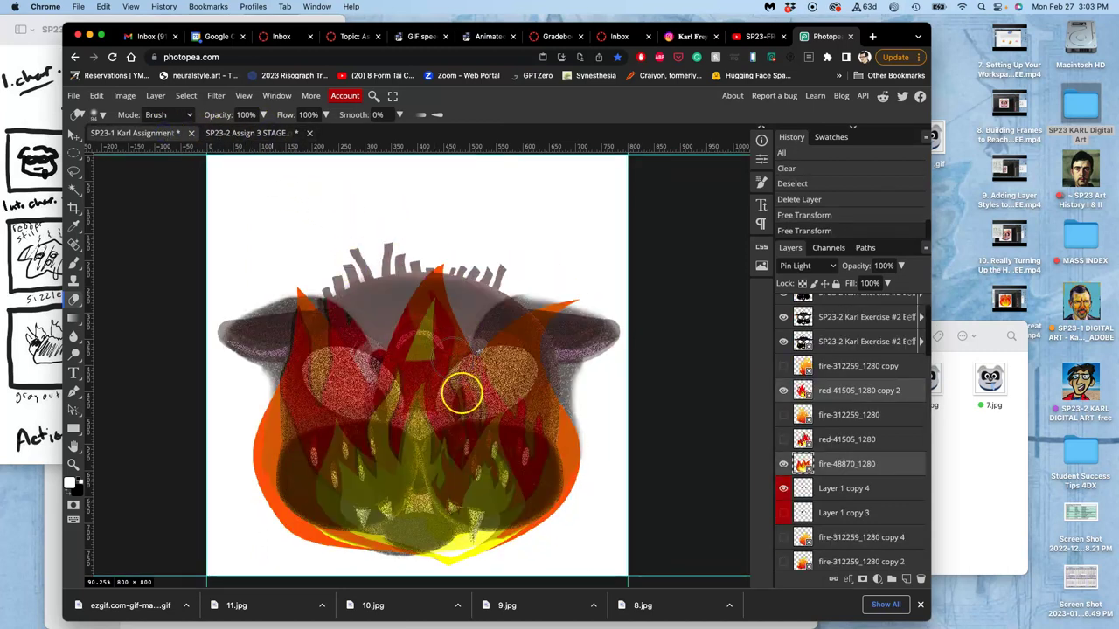